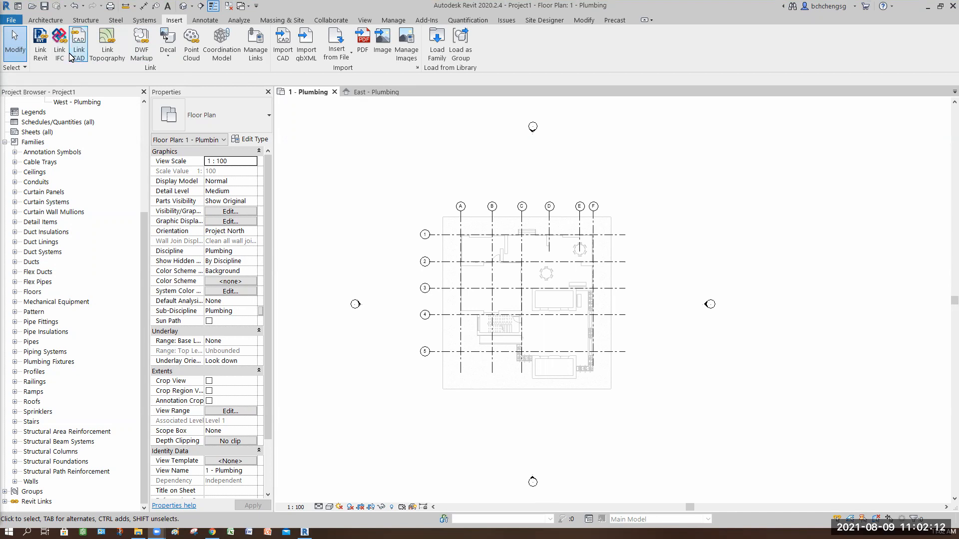
# Start a CAD import and look in the 192MEA1 subfolder Wk14_09082021 for DWG files
pyautogui.click(283, 53)
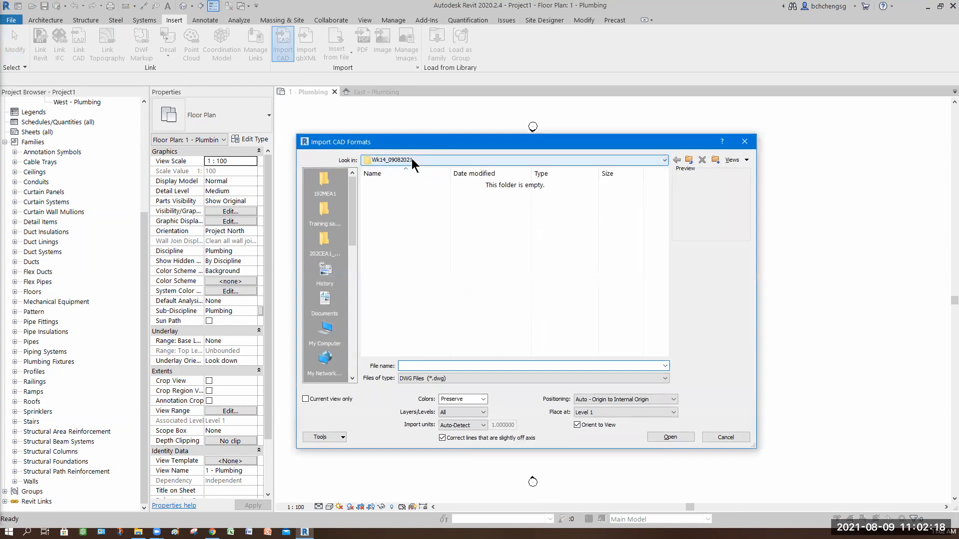
pyautogui.click(412, 158)
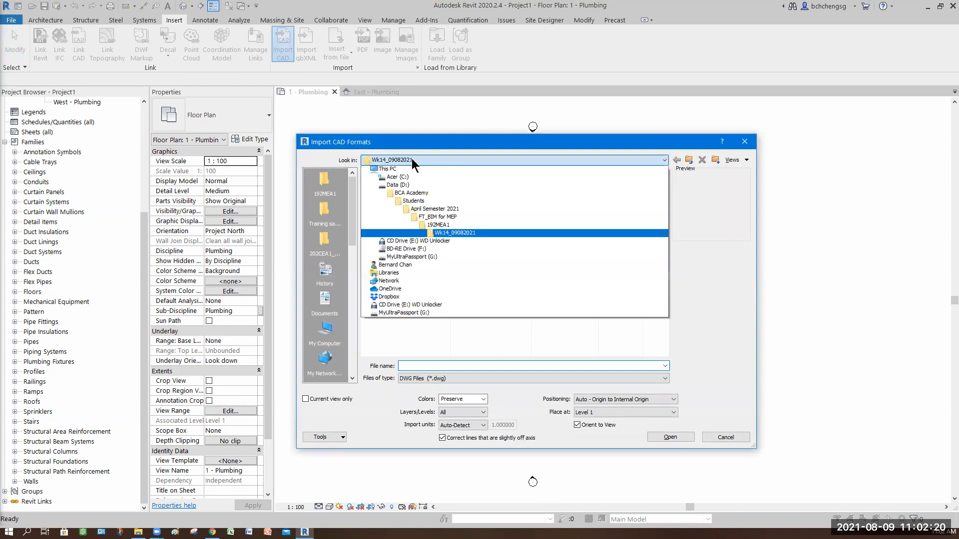
pyautogui.click(446, 235)
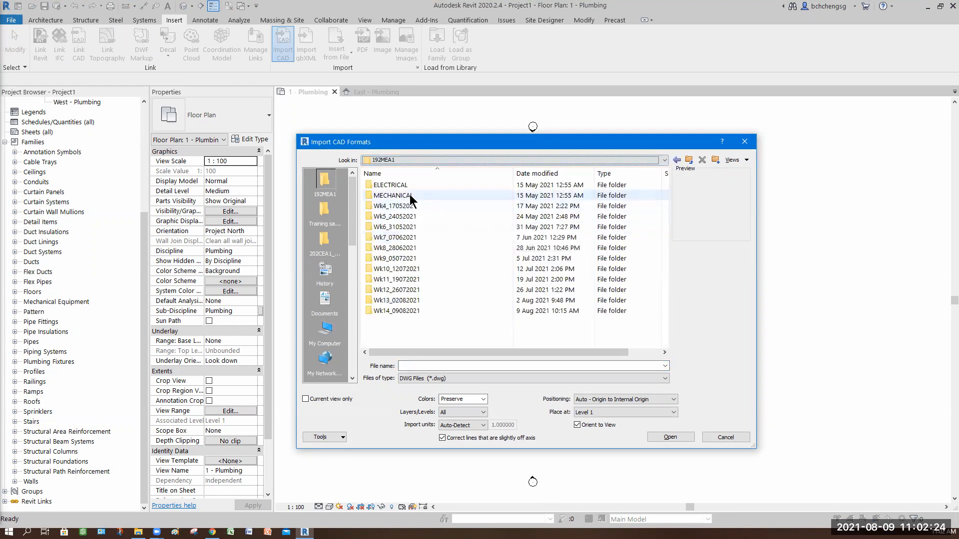
pyautogui.doubleClick(409, 311)
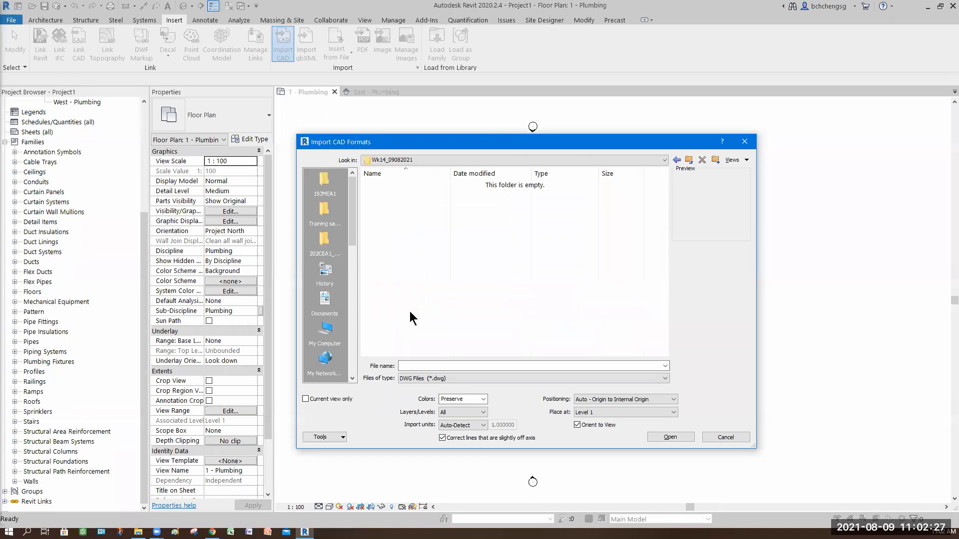
pyautogui.click(676, 160)
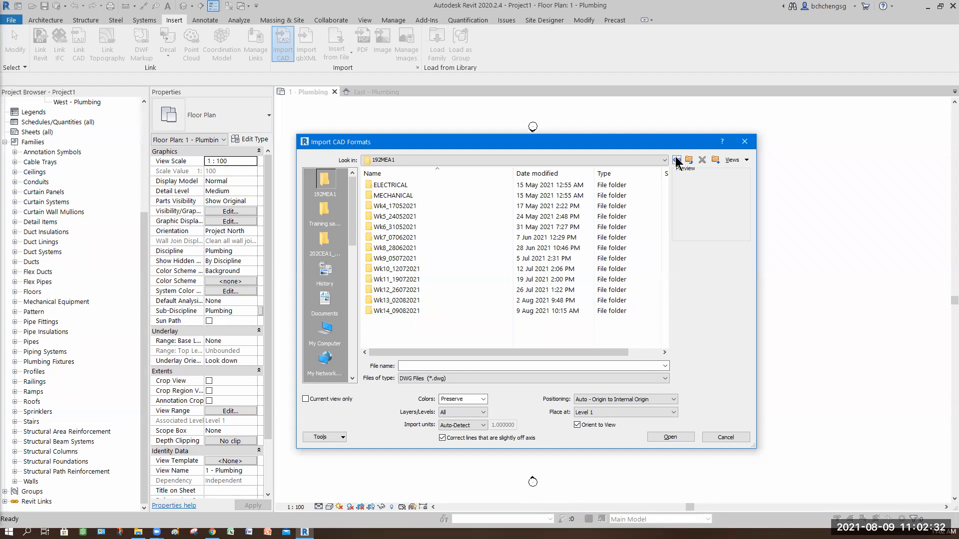
# Browse through April Semester 2021, FT_BIM for ArchiT and 202CEA1_211CEA1 to the Ass2 folder and choose 1st Storey Plan.dwg for import
pyautogui.click(664, 160)
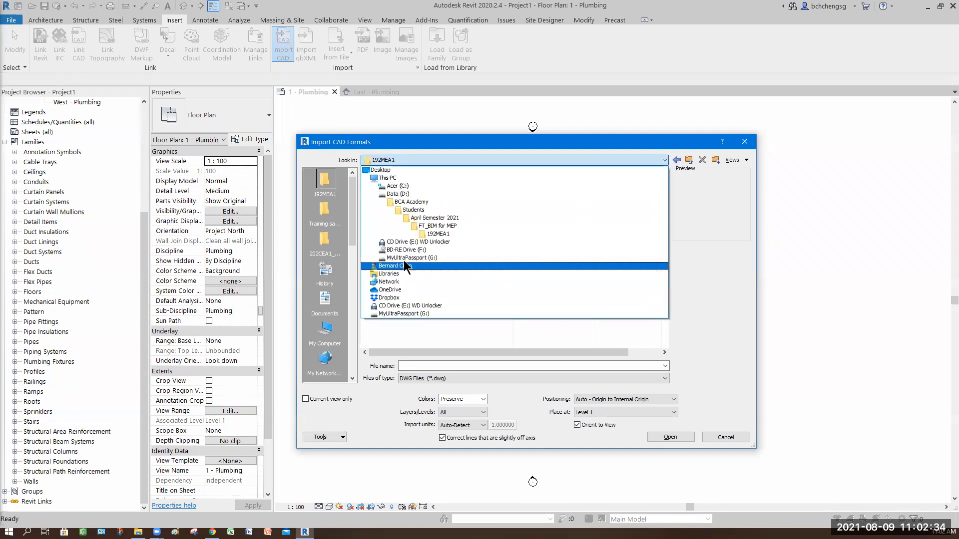
pyautogui.click(416, 210)
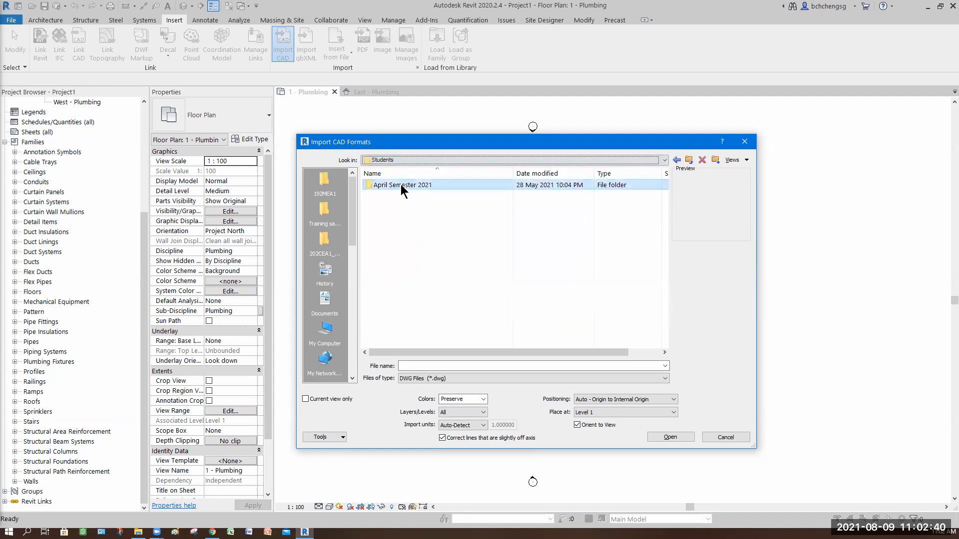
pyautogui.doubleClick(402, 186)
pyautogui.doubleClick(399, 205)
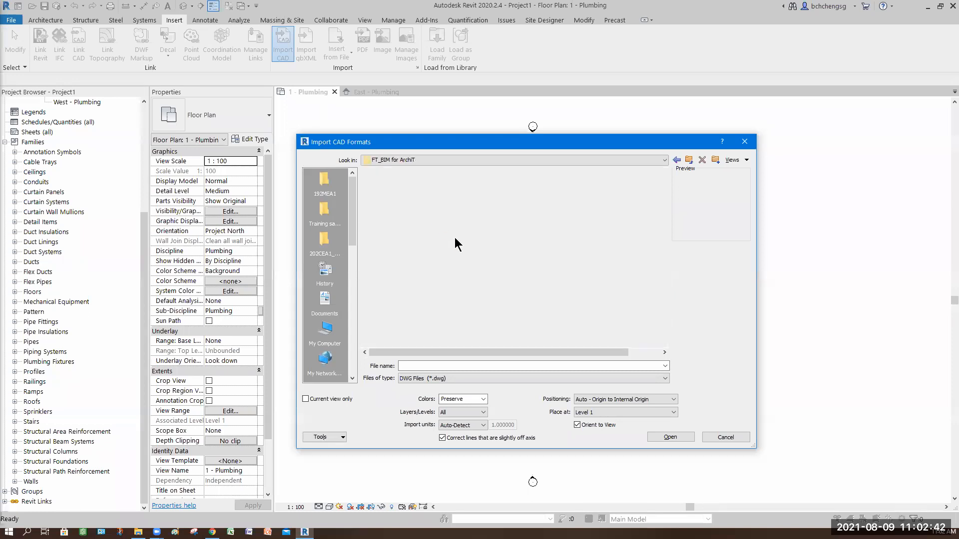
pyautogui.doubleClick(395, 185)
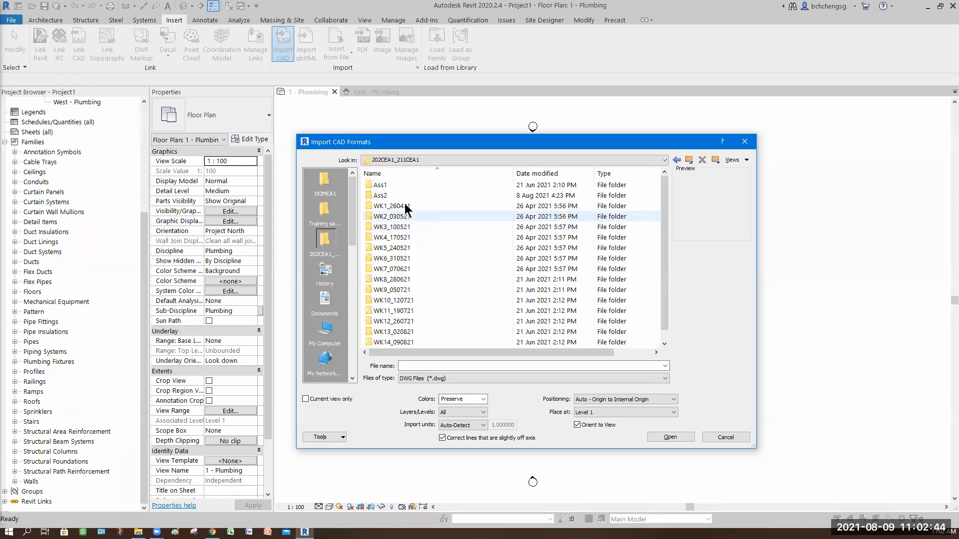
pyautogui.doubleClick(387, 197)
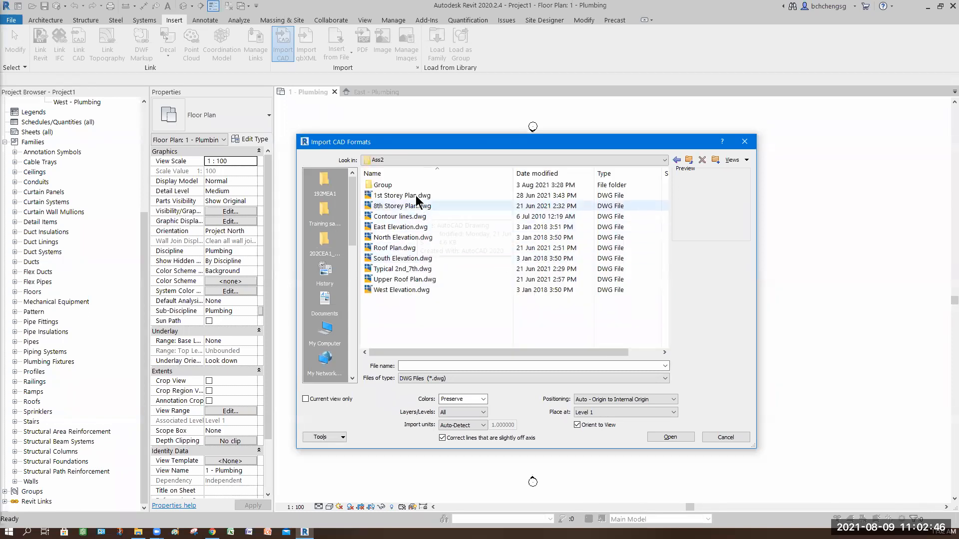
pyautogui.click(415, 195)
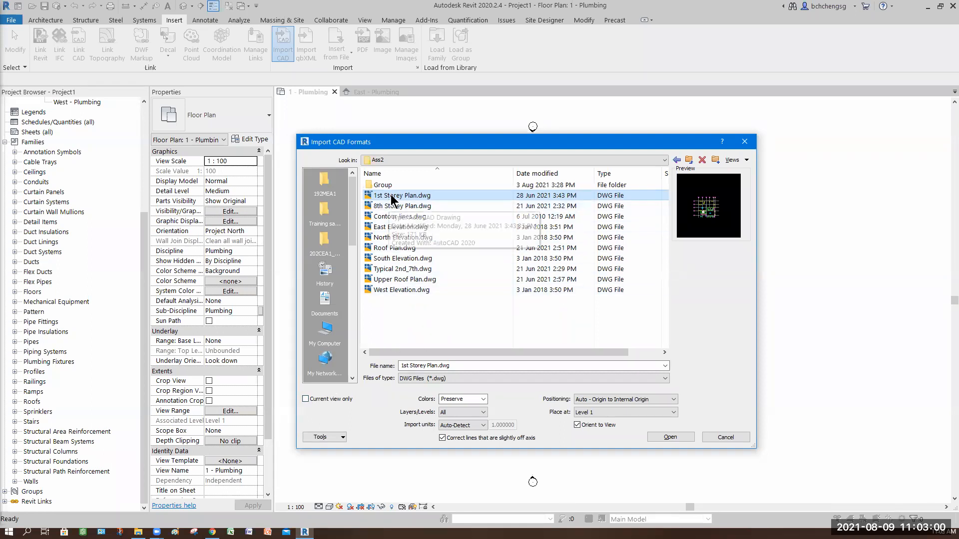
# Import the drawing with Current view only enabled, Black and White colors and Manual - Origin positioning
pyautogui.moveTo(435, 152); pyautogui.dragTo(550, 345)
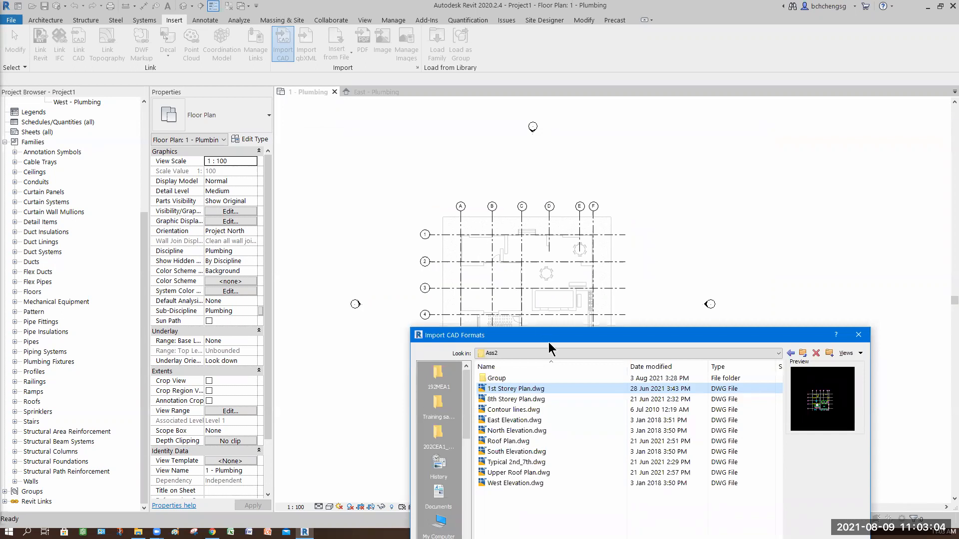
pyautogui.moveTo(549, 335); pyautogui.dragTo(459, 94)
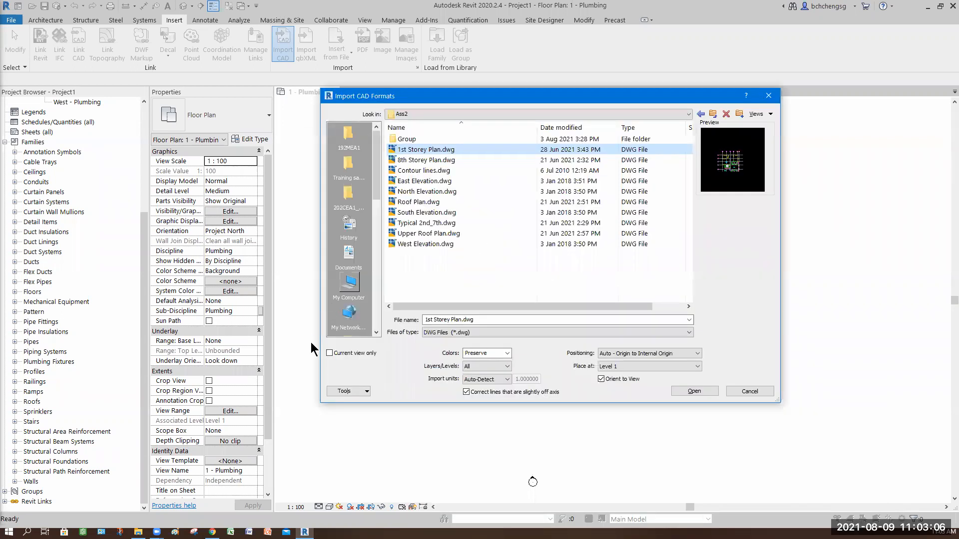
pyautogui.click(353, 353)
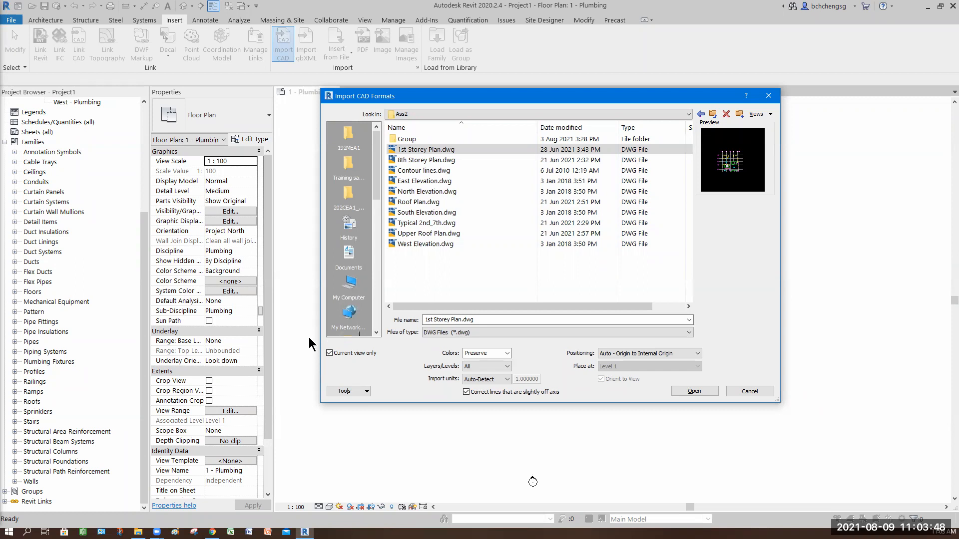
pyautogui.click(508, 354)
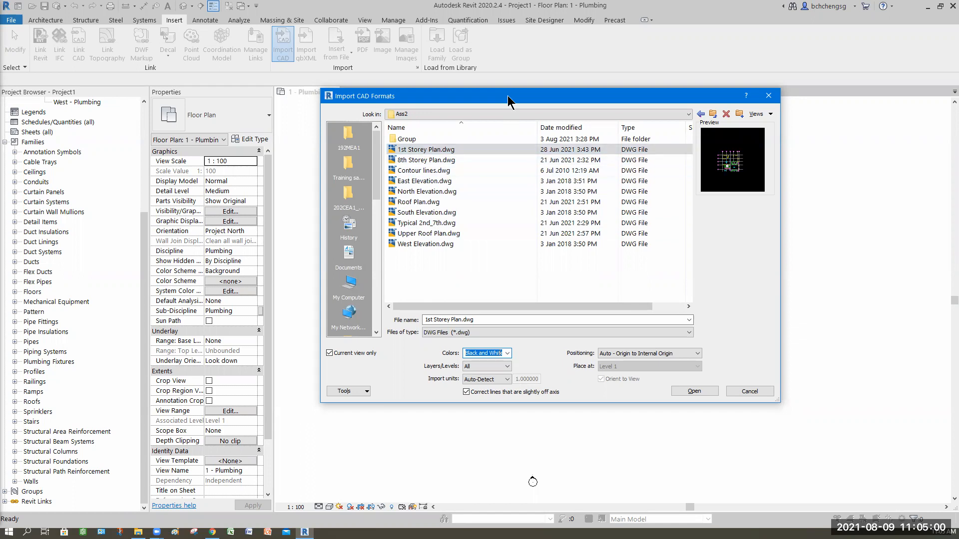
pyautogui.moveTo(509, 98); pyautogui.dragTo(181, 94)
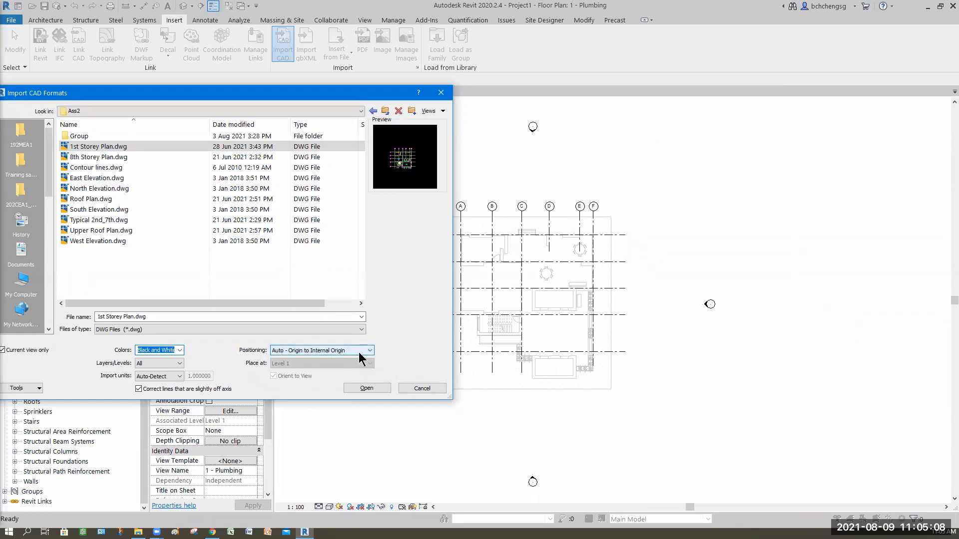
pyautogui.click(339, 351)
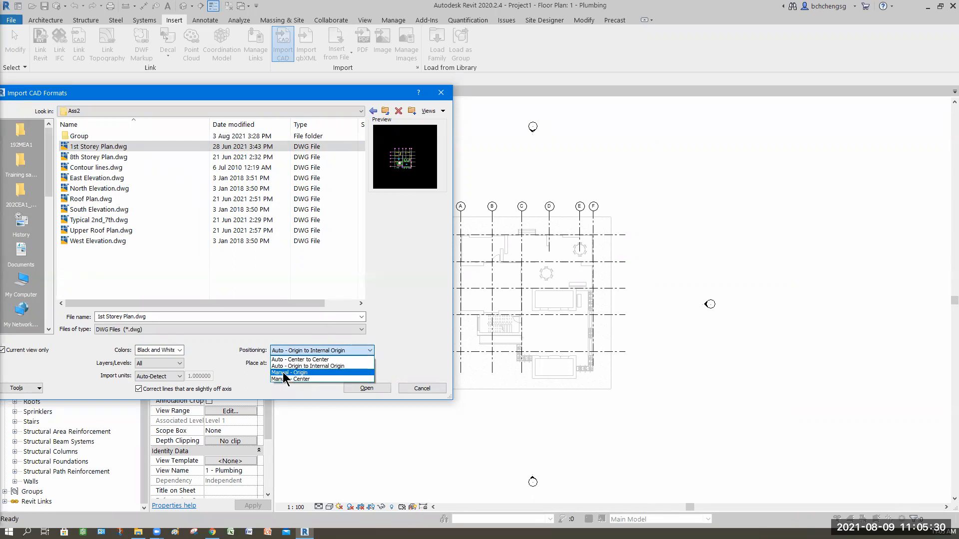
pyautogui.click(282, 376)
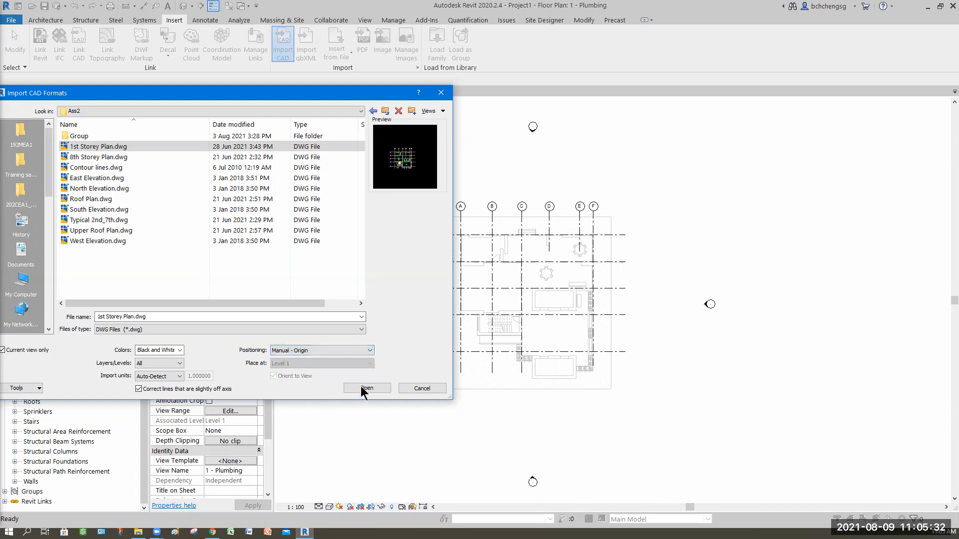
pyautogui.click(362, 389)
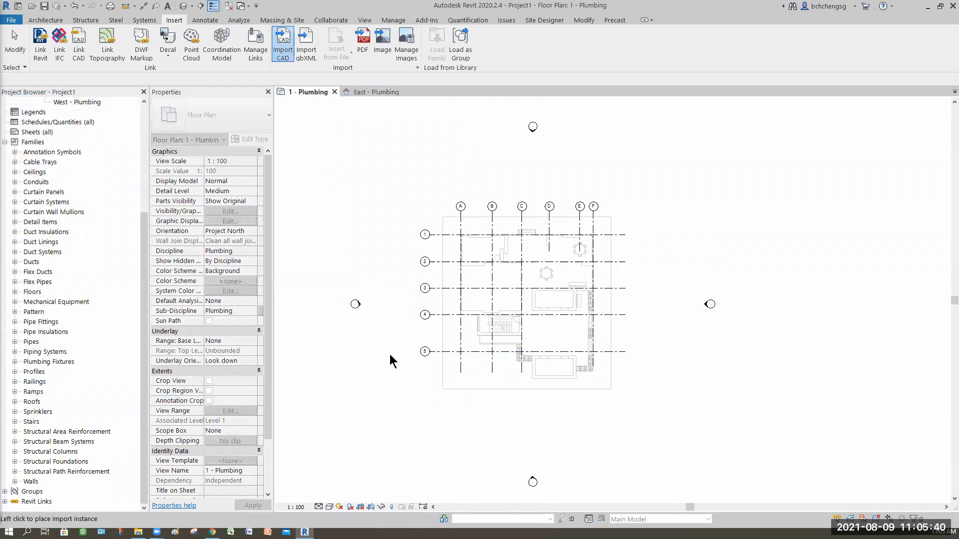
# Place the imported storey plan overlapping the existing grids in the 1 - Plumbing floor plan
pyautogui.scroll(-2, 396, 354)
pyautogui.scroll(-2, 395, 354)
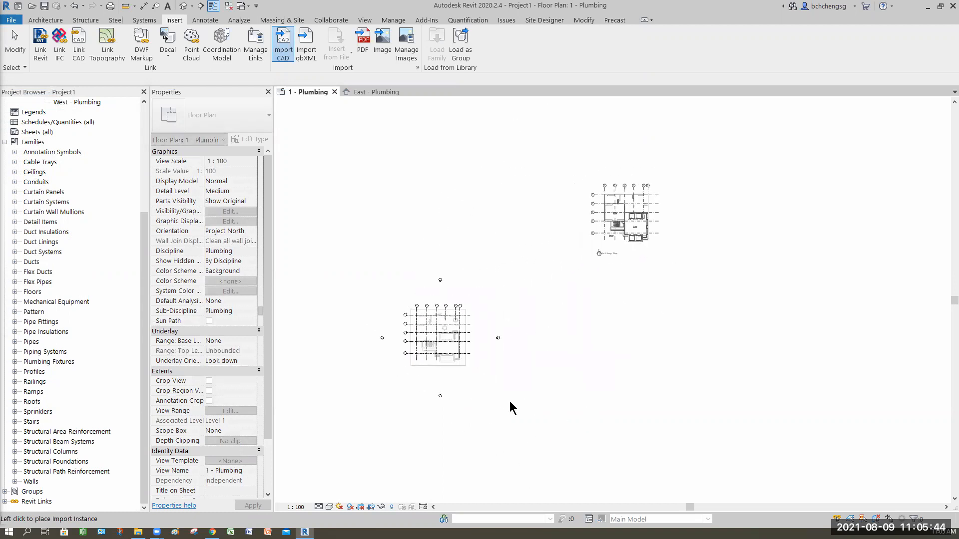
pyautogui.moveTo(531, 458); pyautogui.dragTo(694, 391, button='middle')
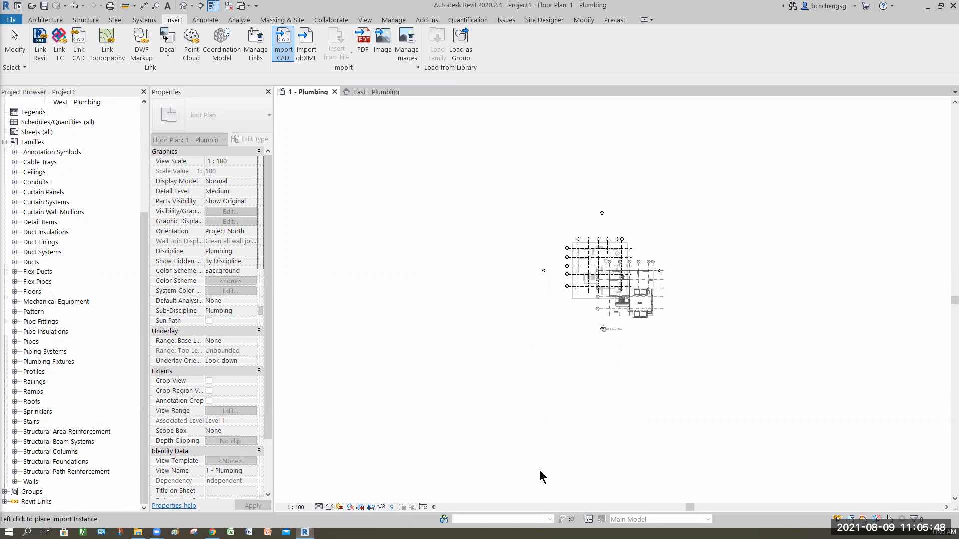
pyautogui.click(615, 467)
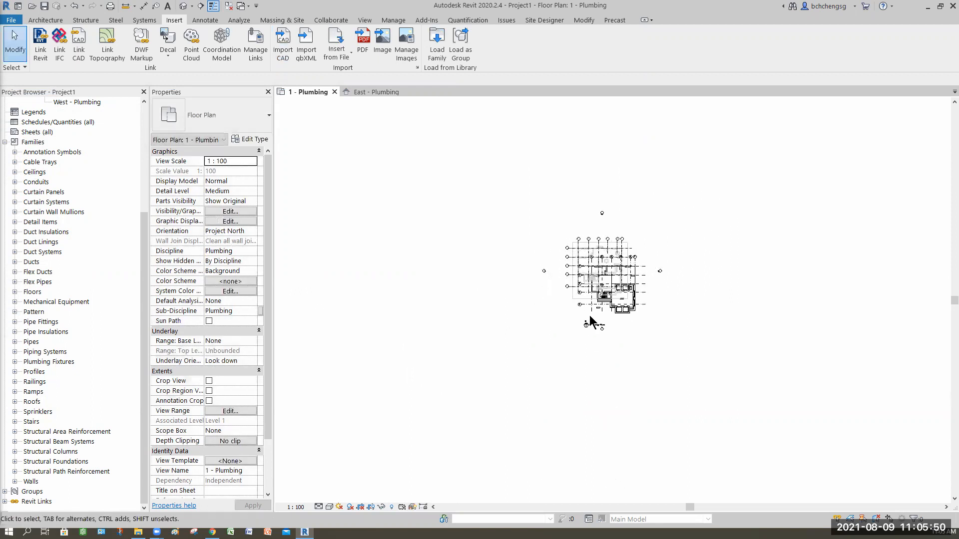
# Align grid line A of the imported drawing to model grid A
pyautogui.scroll(8, 597, 281)
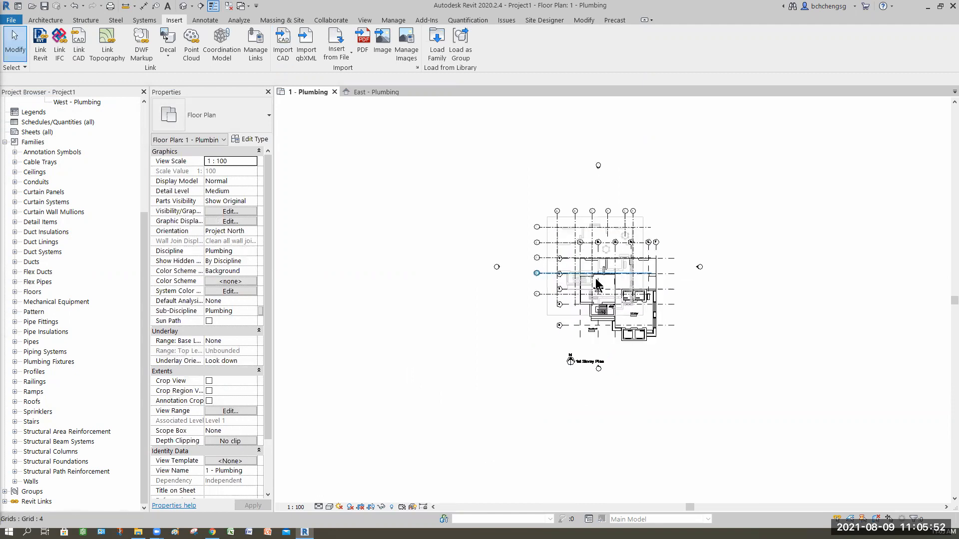
pyautogui.moveTo(602, 289); pyautogui.dragTo(592, 371, button='middle')
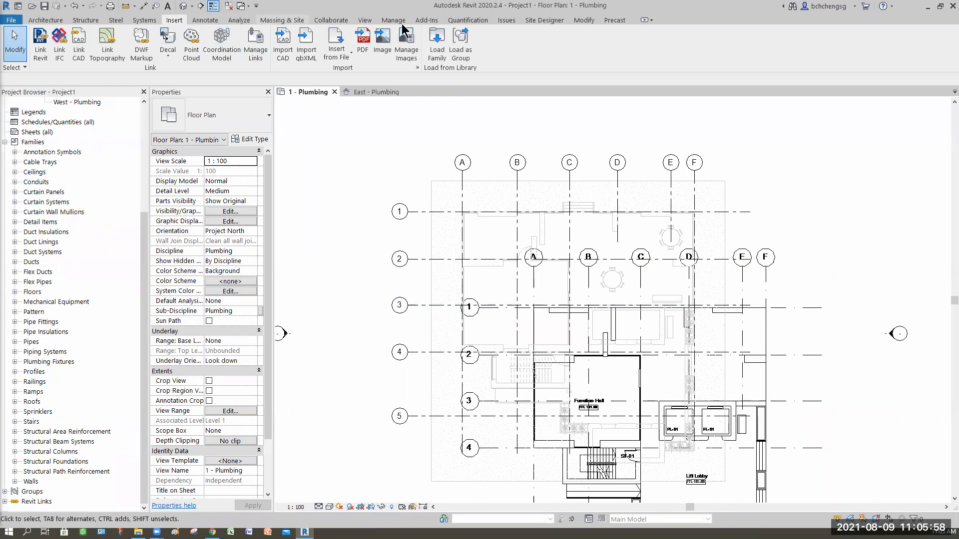
pyautogui.click(584, 21)
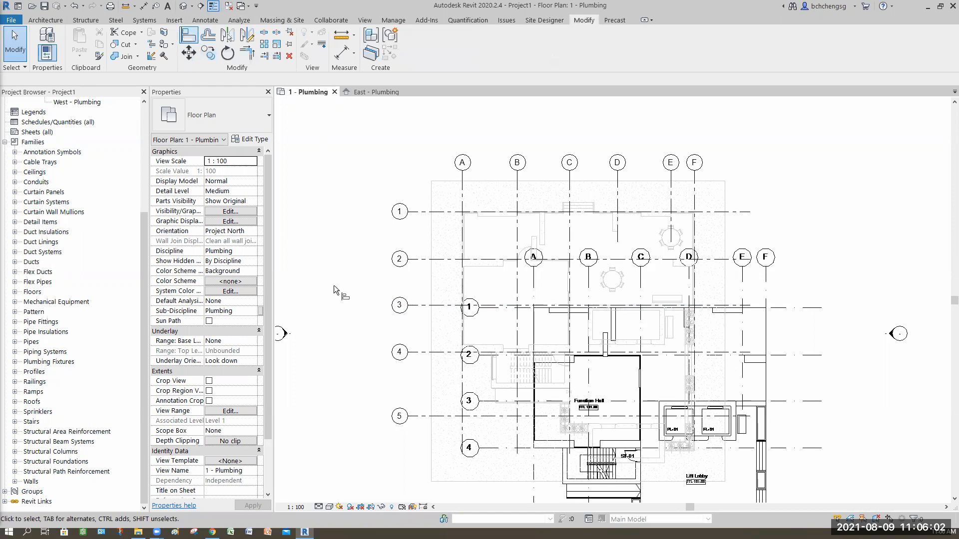
pyautogui.press('a')
pyautogui.press('l')
pyautogui.click(463, 191)
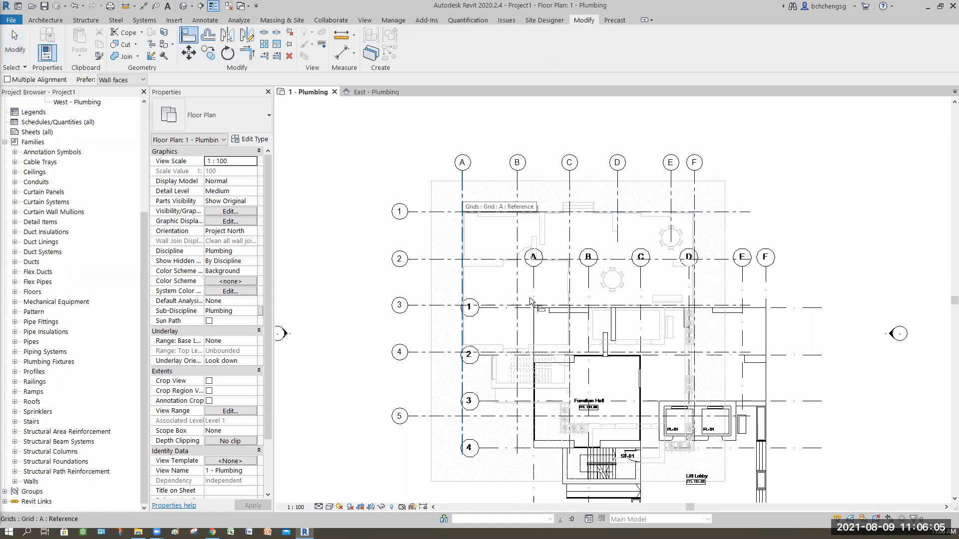
pyautogui.click(555, 312)
# Align grid line 1 of the imported drawing to model grid 1 and end the Align command
pyautogui.click(418, 212)
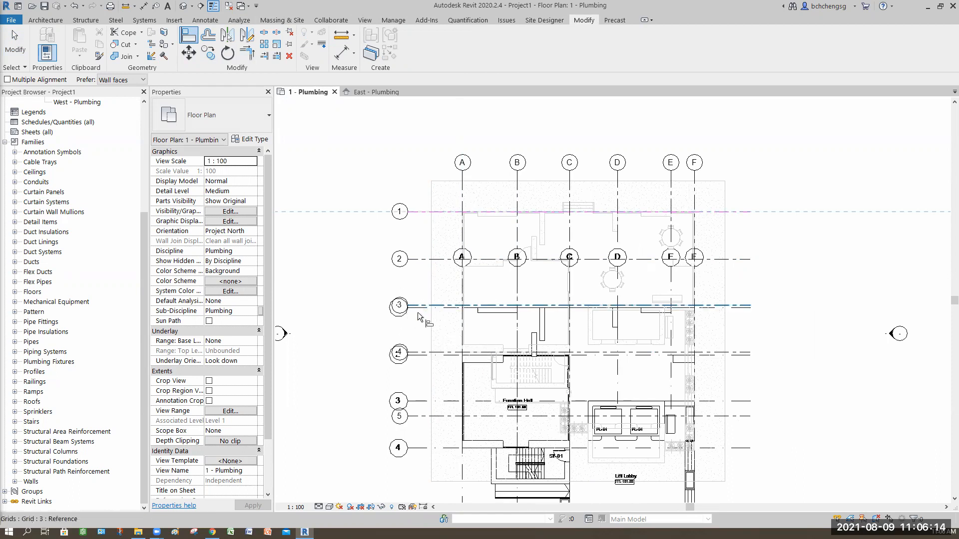
pyautogui.scroll(5, 417, 313)
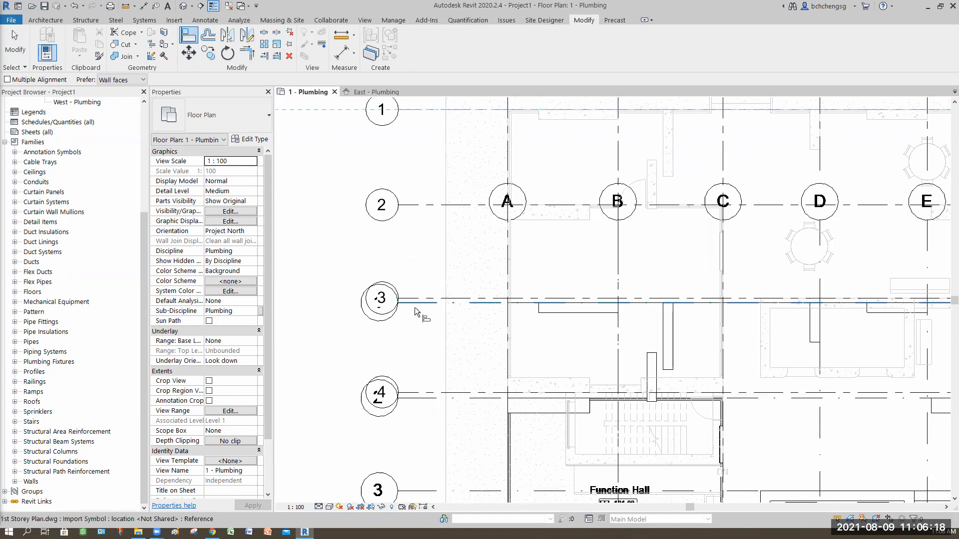
pyautogui.click(414, 307)
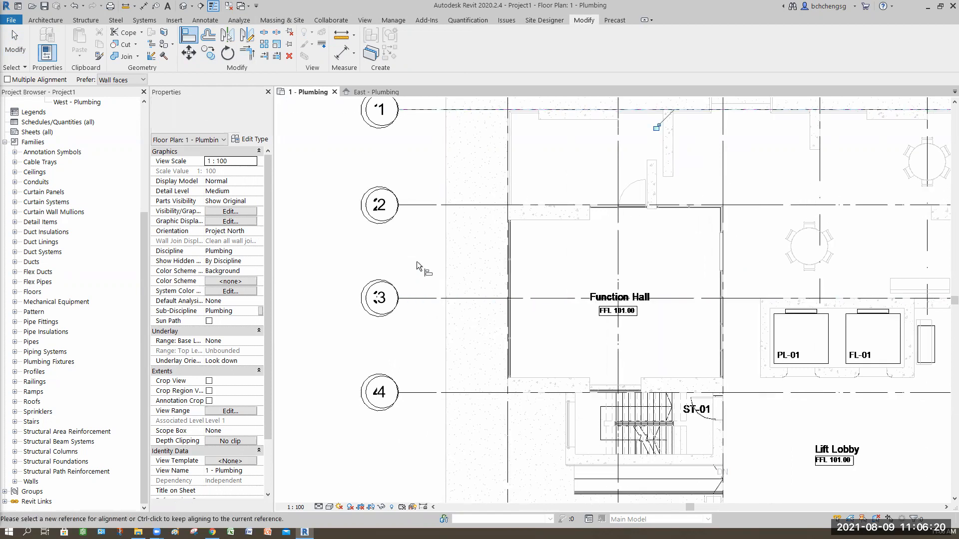
pyautogui.scroll(-1, 502, 293)
pyautogui.scroll(-3, 501, 293)
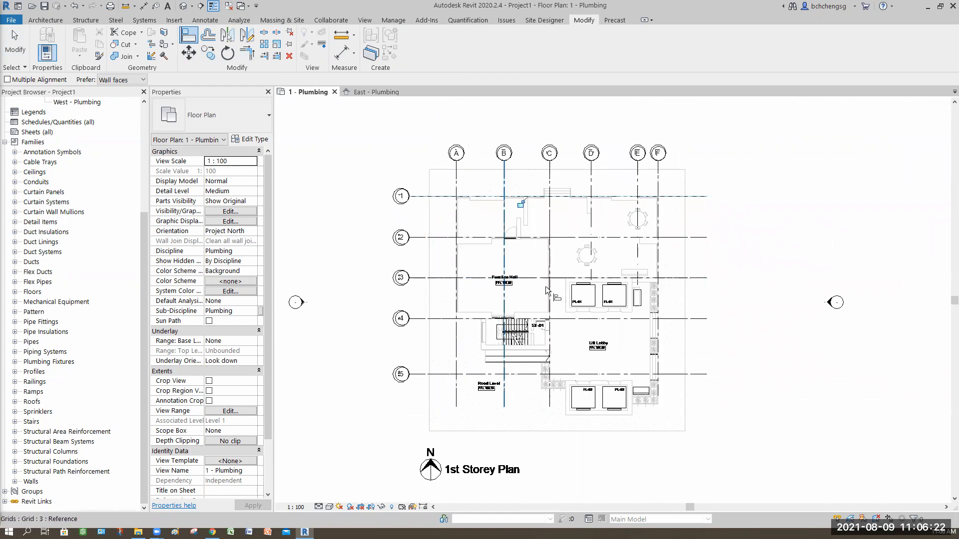
pyautogui.click(657, 336)
pyautogui.click(15, 50)
pyautogui.press('Escape')
pyautogui.press('Escape')
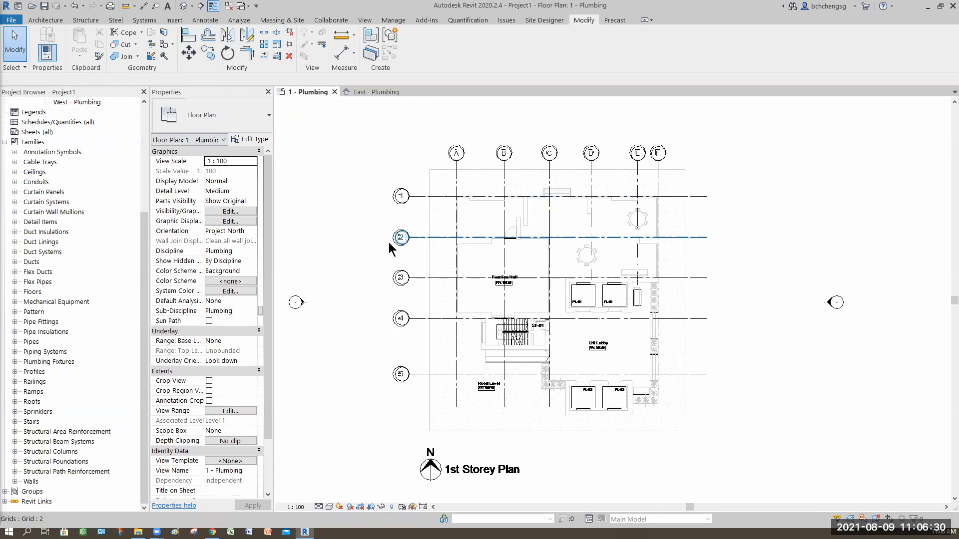
# Pin the imported 1st Storey Plan.dwg in place
pyautogui.click(364, 150)
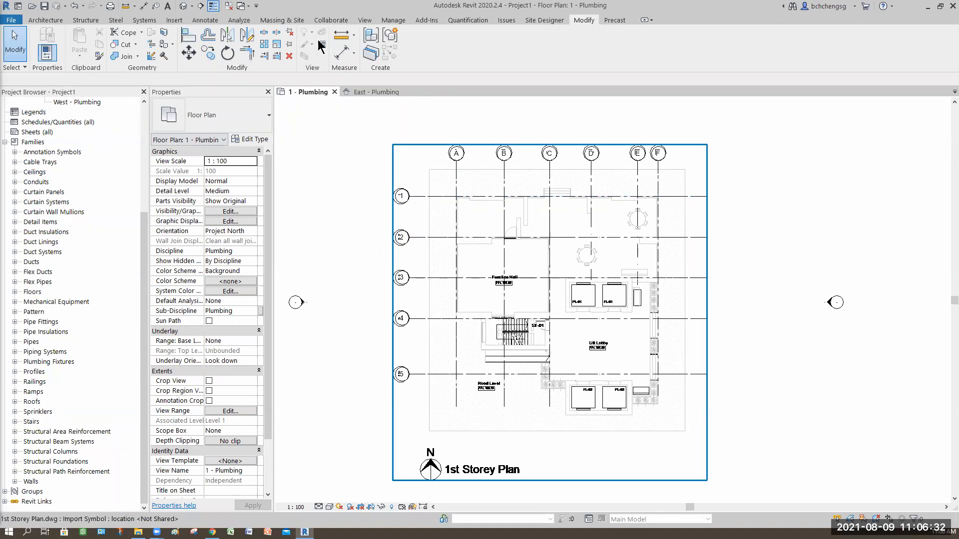
pyautogui.click(290, 46)
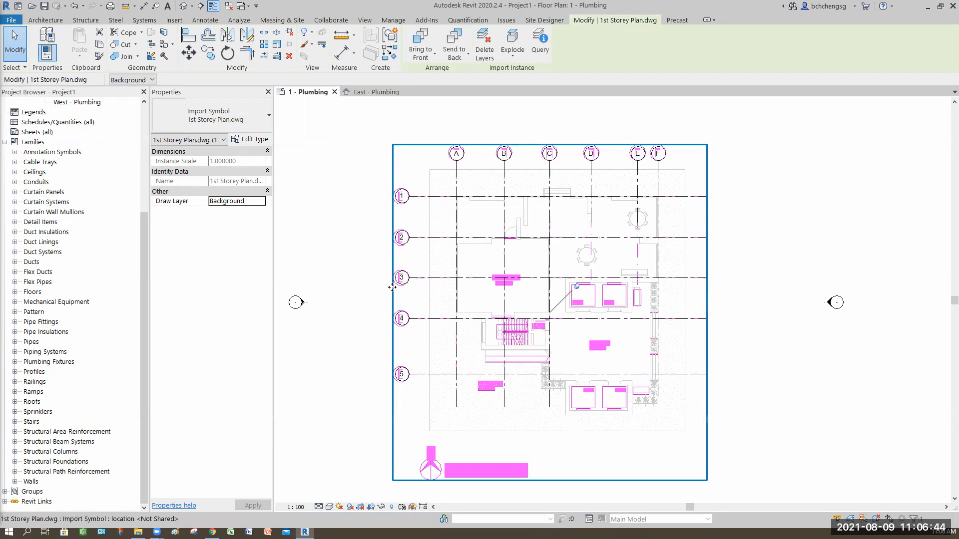
pyautogui.scroll(5, 395, 291)
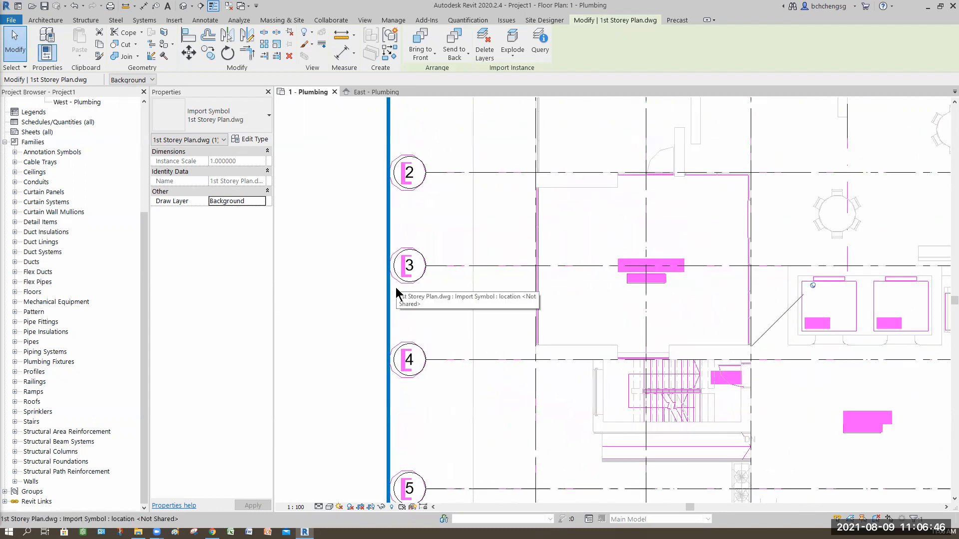
pyautogui.scroll(-3, 397, 293)
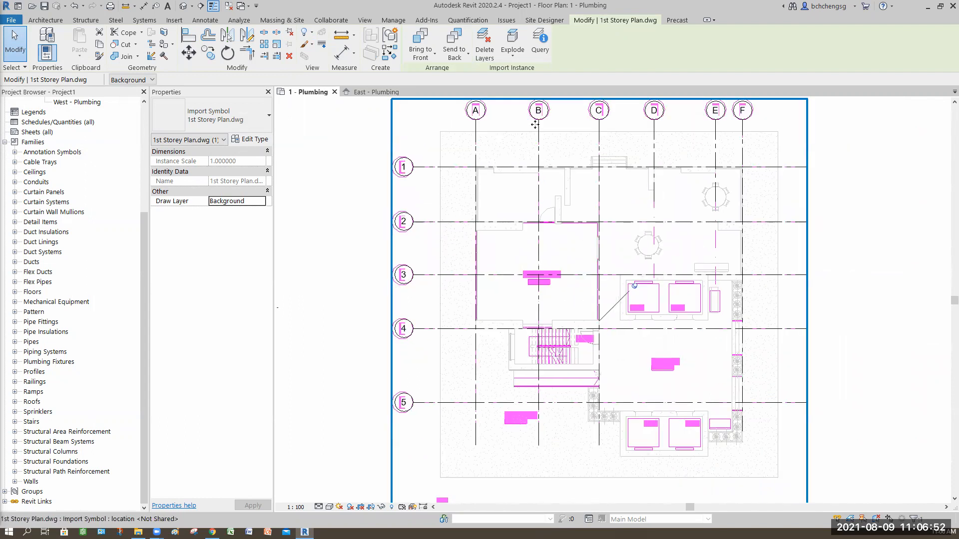
# Query the imported 1st Storey Plan.dwg and hide its Gridline and Text_01 layers in the view
pyautogui.click(542, 53)
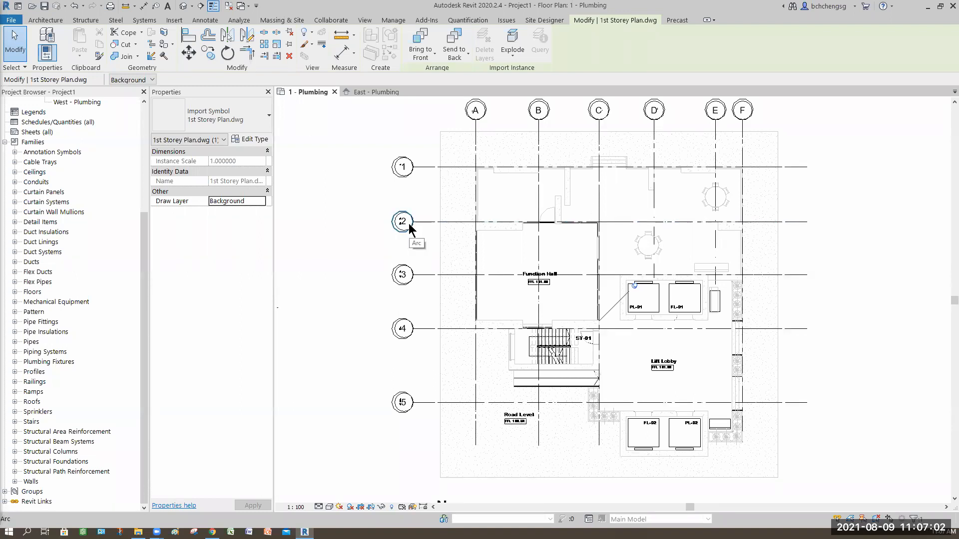
pyautogui.click(405, 232)
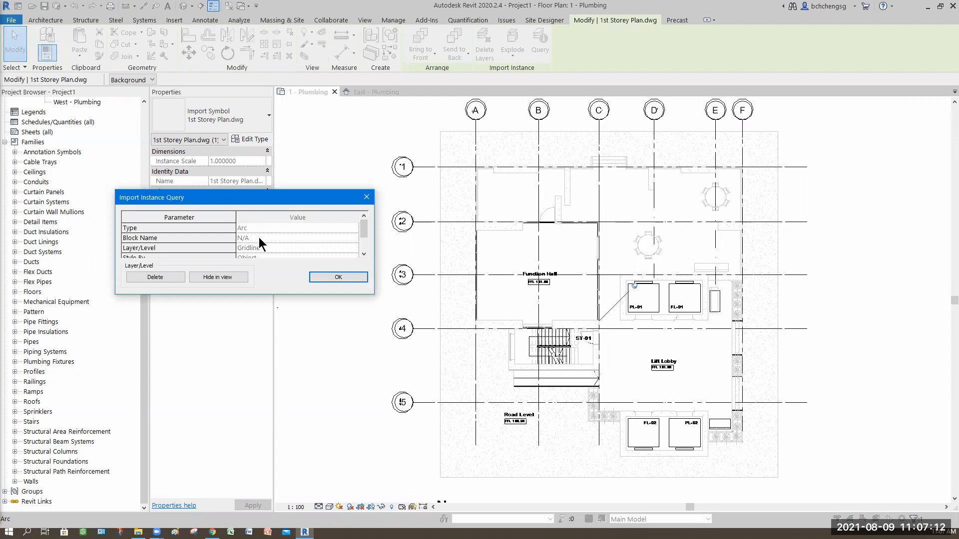
pyautogui.click(221, 278)
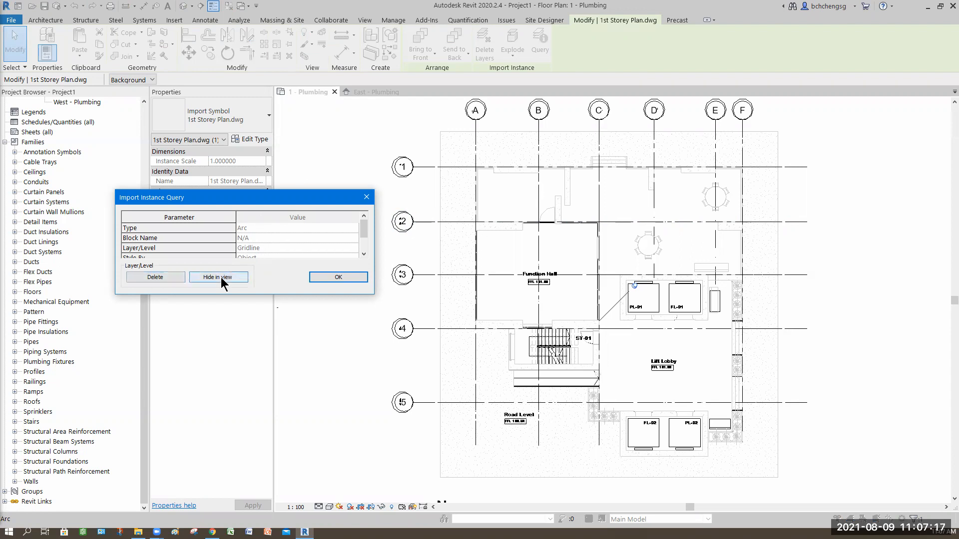
pyautogui.click(325, 280)
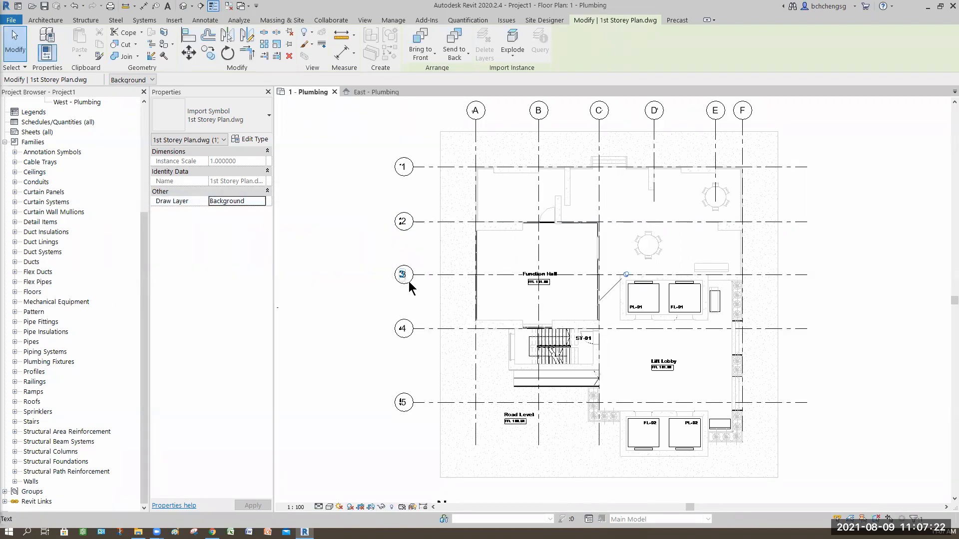
pyautogui.click(299, 306)
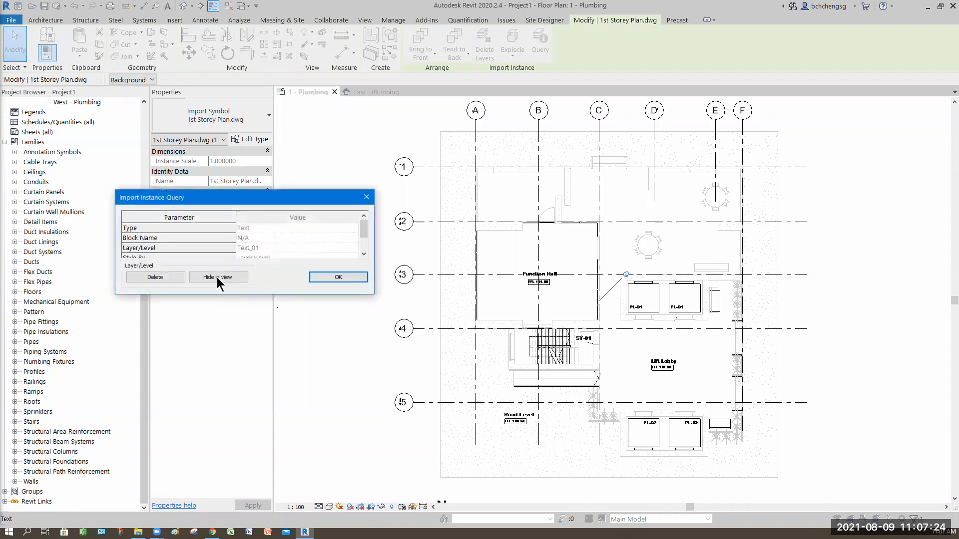
pyautogui.click(216, 277)
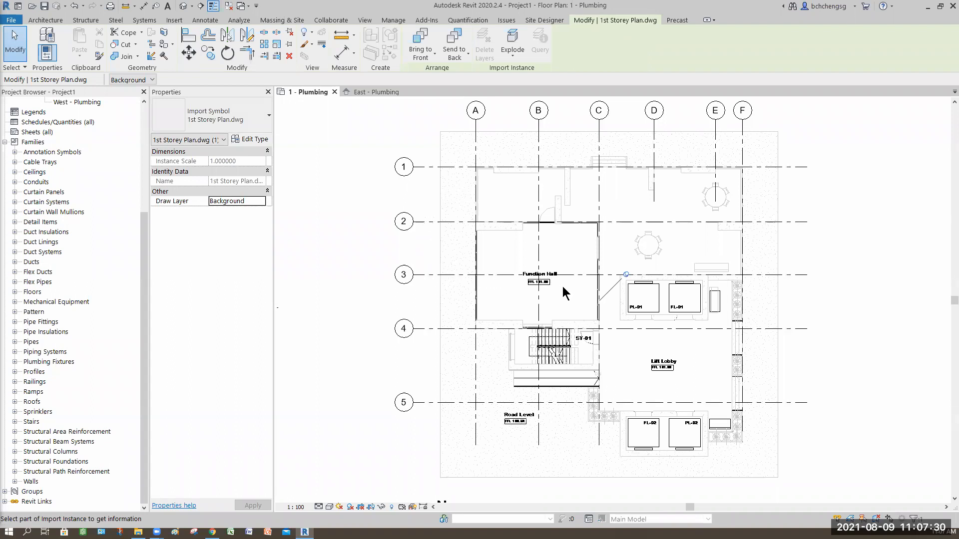
# Hide the imported drawing's Text_02 layer in the view by querying the plan title text, and end the query
pyautogui.moveTo(624, 279); pyautogui.dragTo(602, 205, button='middle')
pyautogui.click(465, 455)
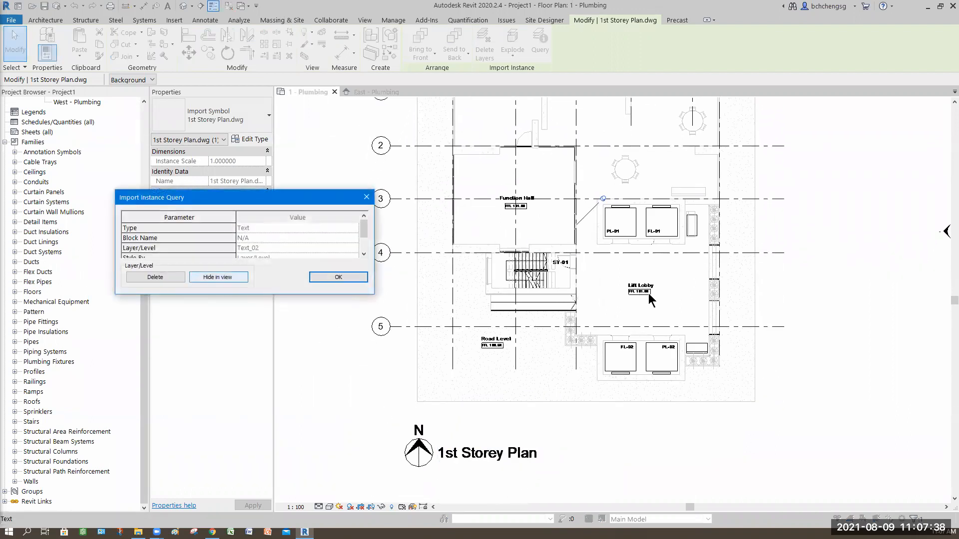
pyautogui.click(216, 272)
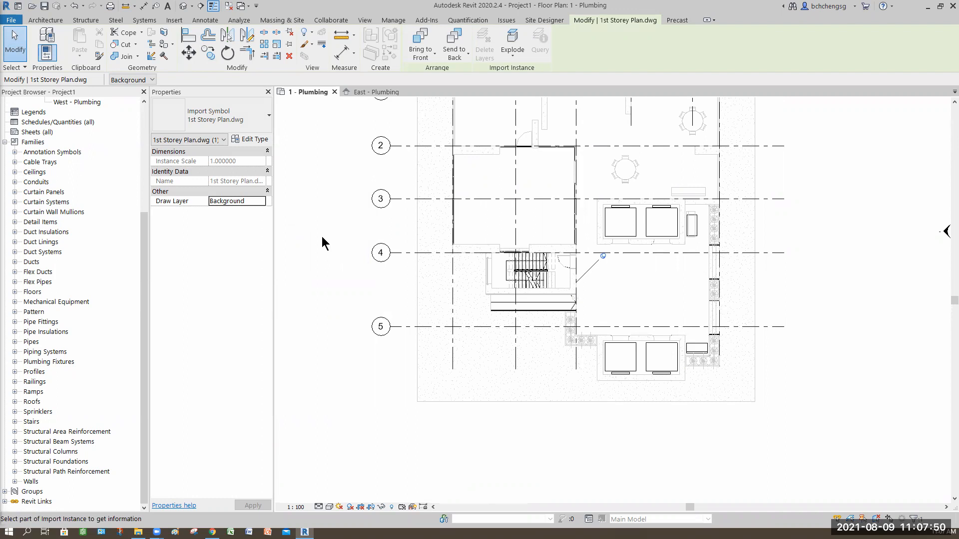
pyautogui.press('Escape')
pyautogui.press('Escape')
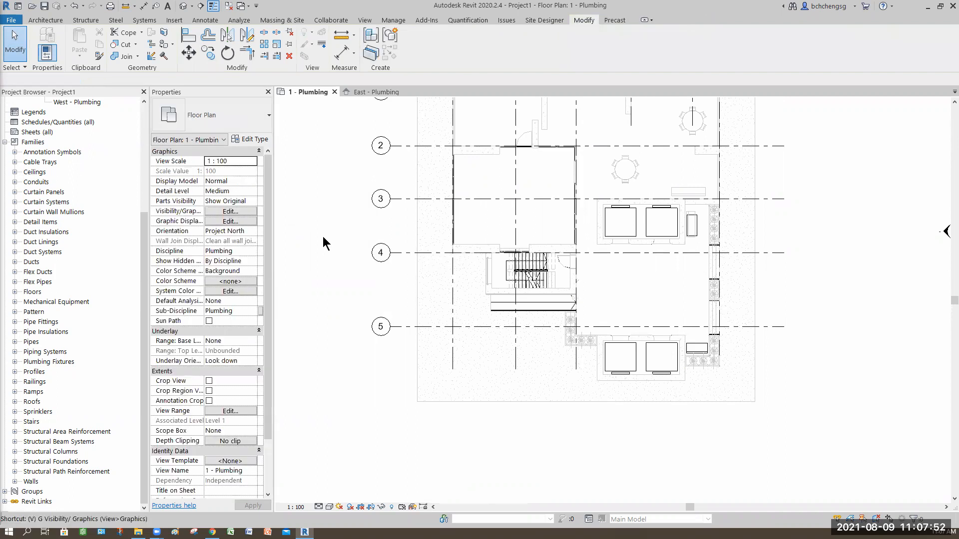
# Turn the Text_02 layer of 1st Storey Plan.dwg back on in the view's visibility/graphic overrides and check the Lift Lobby label
pyautogui.press('g')
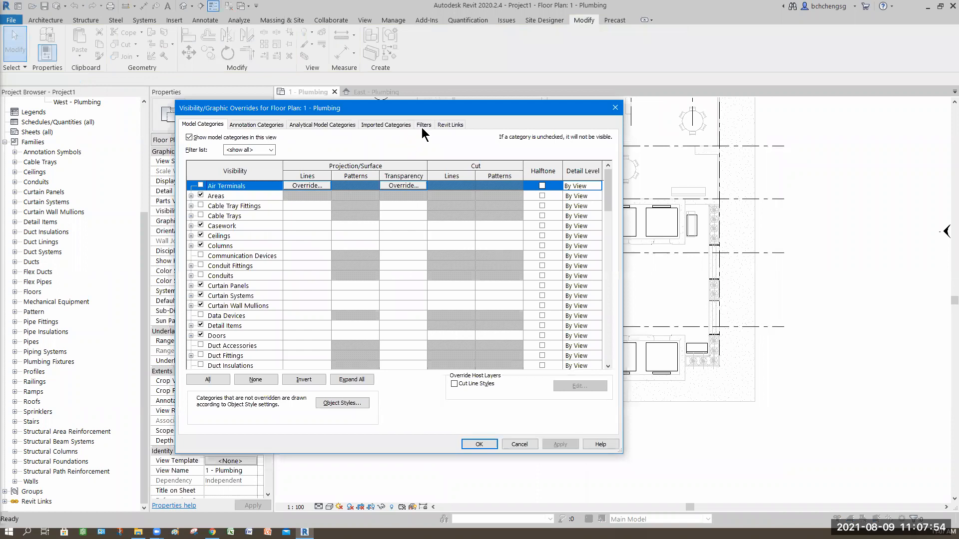
pyautogui.click(190, 171)
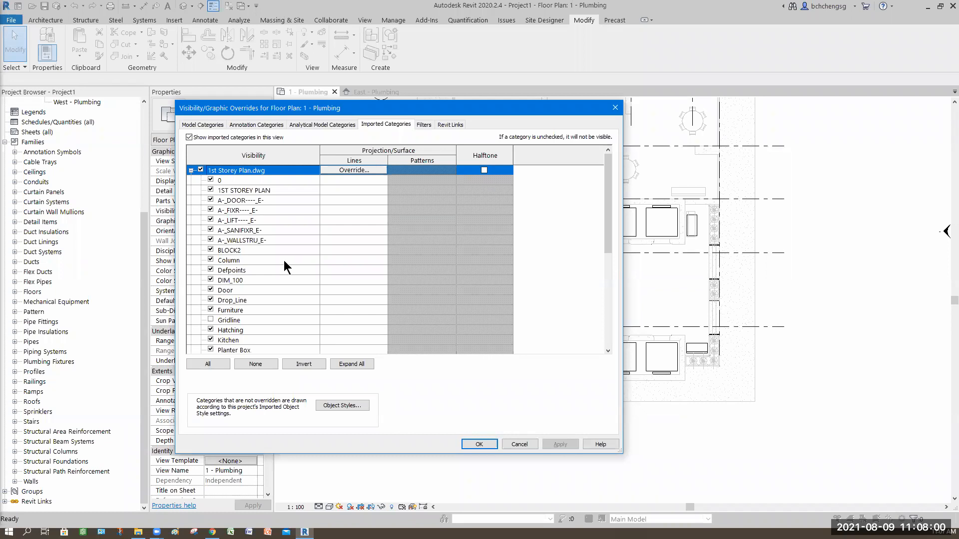
pyautogui.scroll(-3, 284, 260)
pyautogui.scroll(-3, 224, 301)
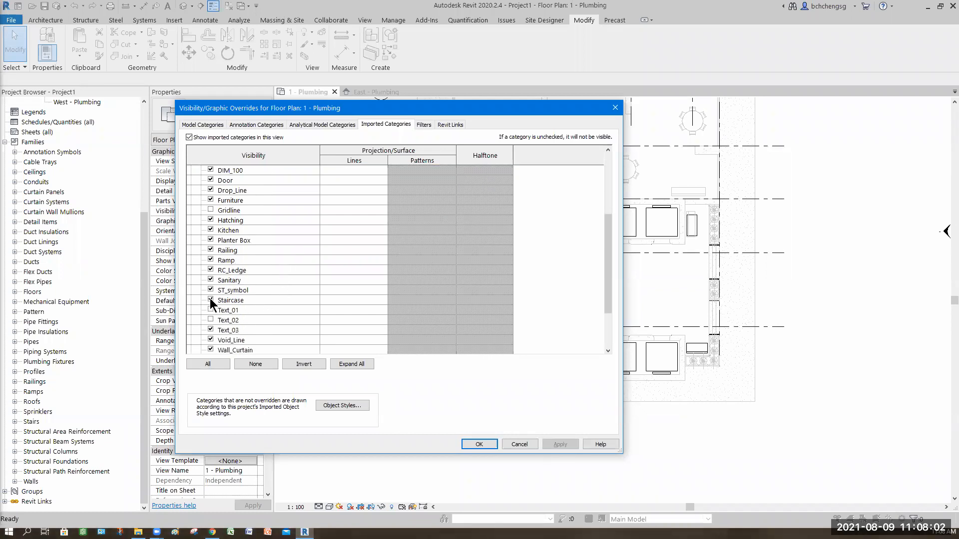
pyautogui.click(552, 442)
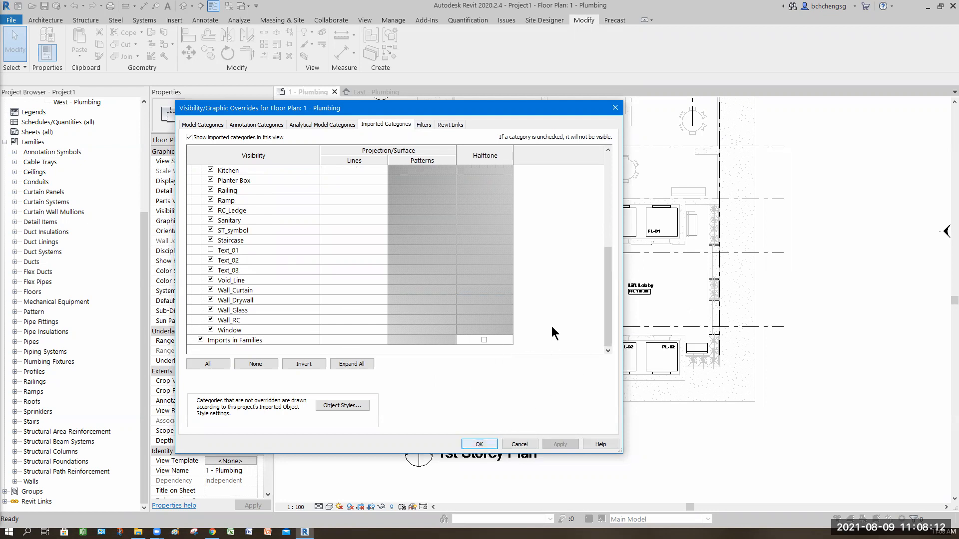
pyautogui.press('Return')
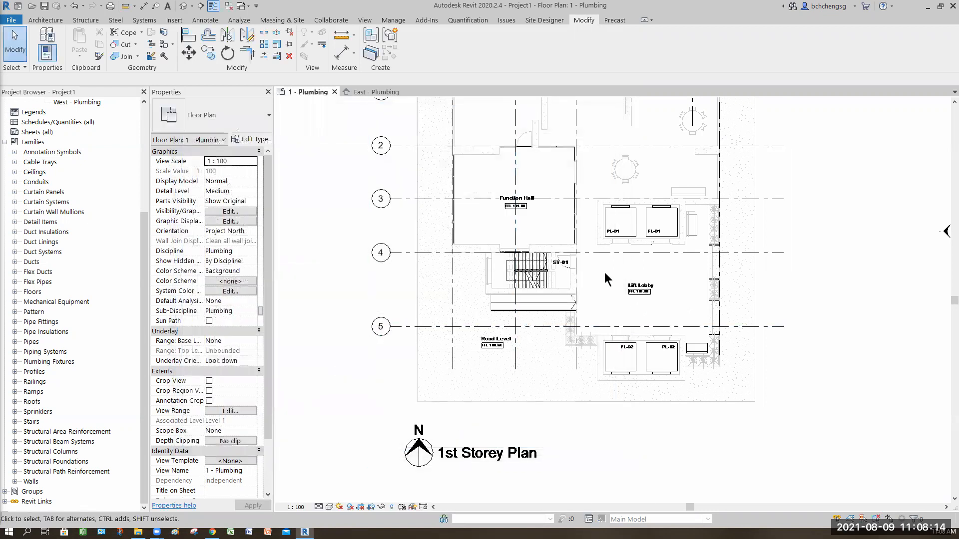
pyautogui.scroll(6, 607, 278)
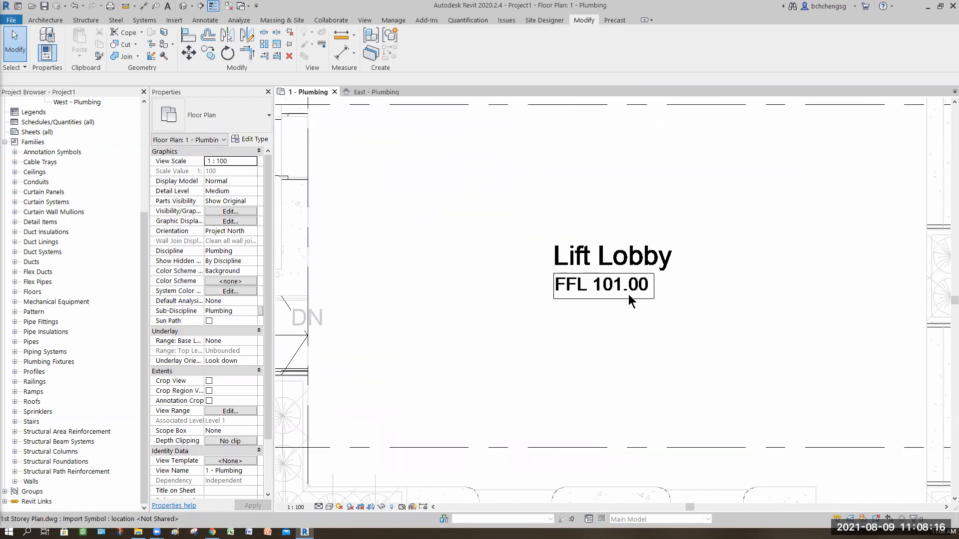
pyautogui.scroll(-5, 552, 271)
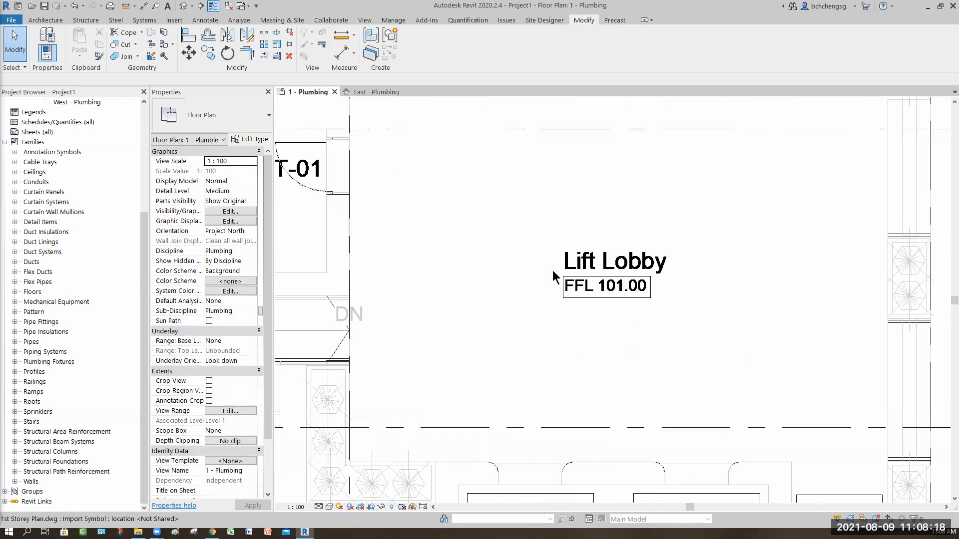
pyautogui.scroll(-6, 451, 266)
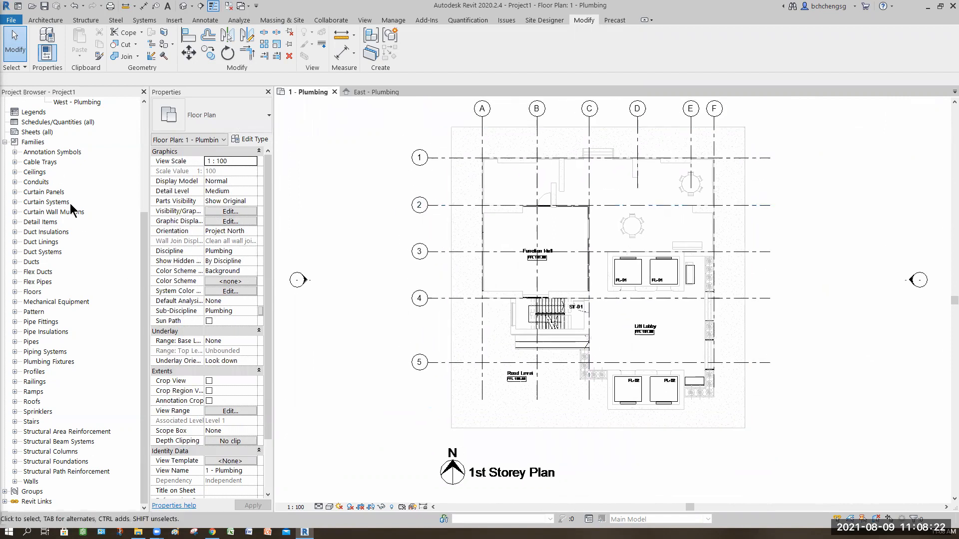
# Import Typical 2nd_7th.dwg into the 2 - Plumbing floor plan for the current view only, in black and white with Manual - Origin positioning
pyautogui.click(73, 153)
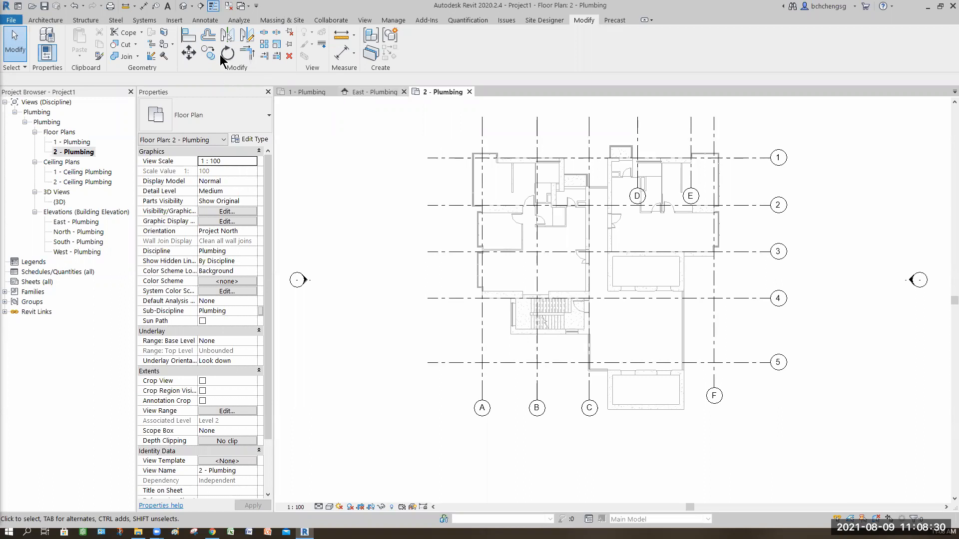
pyautogui.click(174, 20)
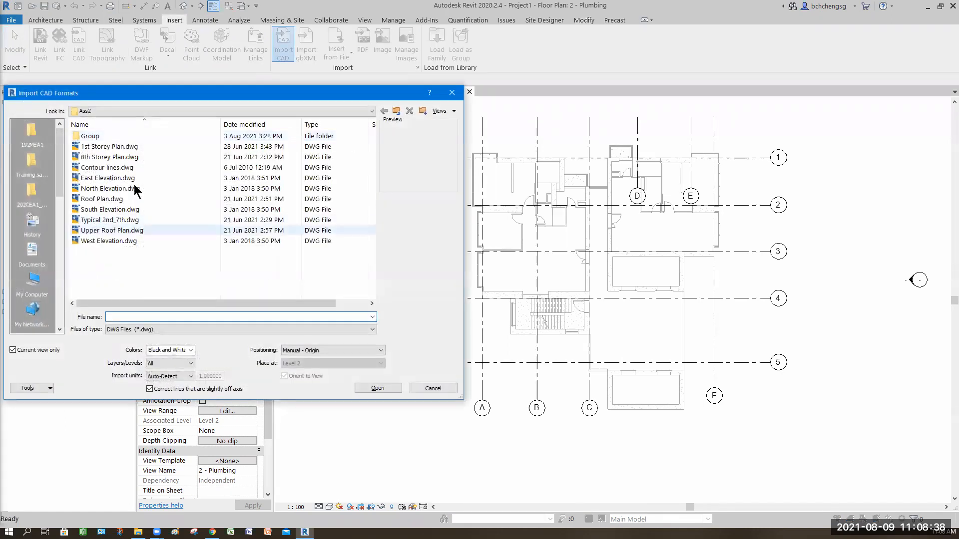
pyautogui.click(111, 220)
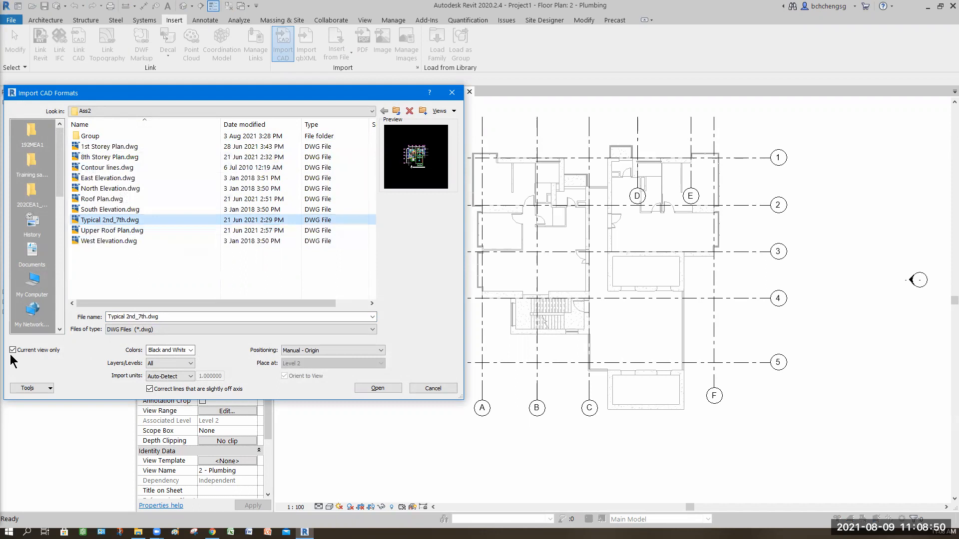
pyautogui.moveTo(189, 94); pyautogui.dragTo(215, 88)
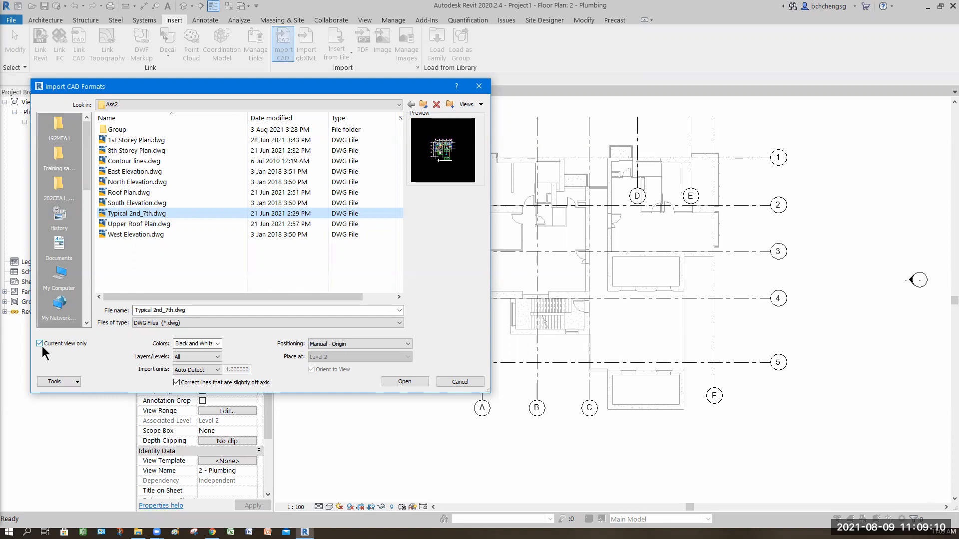
pyautogui.click(397, 383)
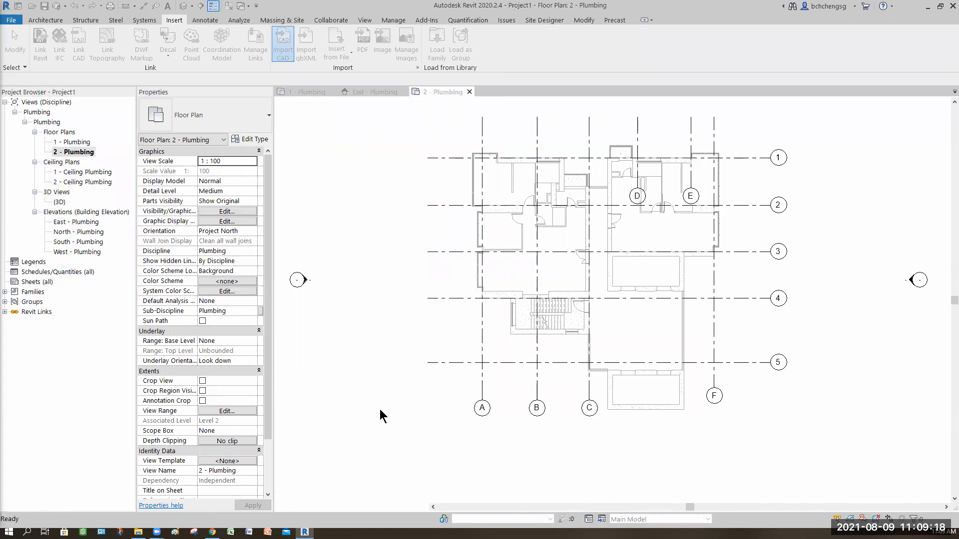
# Place the imported typical storey plan to the right of the model grids in 2 - Plumbing
pyautogui.scroll(-4, 390, 394)
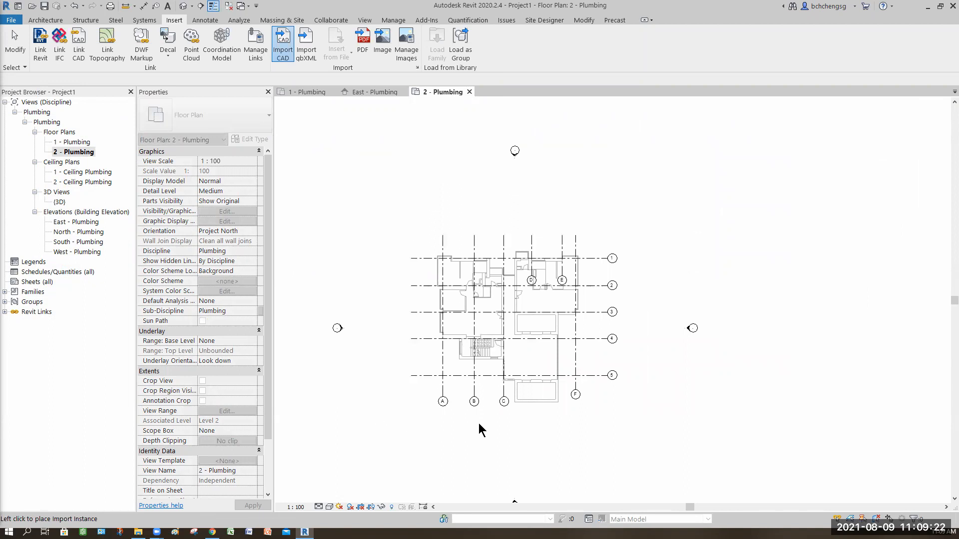
pyautogui.scroll(-6, 478, 423)
pyautogui.moveTo(456, 454); pyautogui.dragTo(563, 371, button='middle')
pyautogui.moveTo(421, 460); pyautogui.dragTo(423, 453, button='middle')
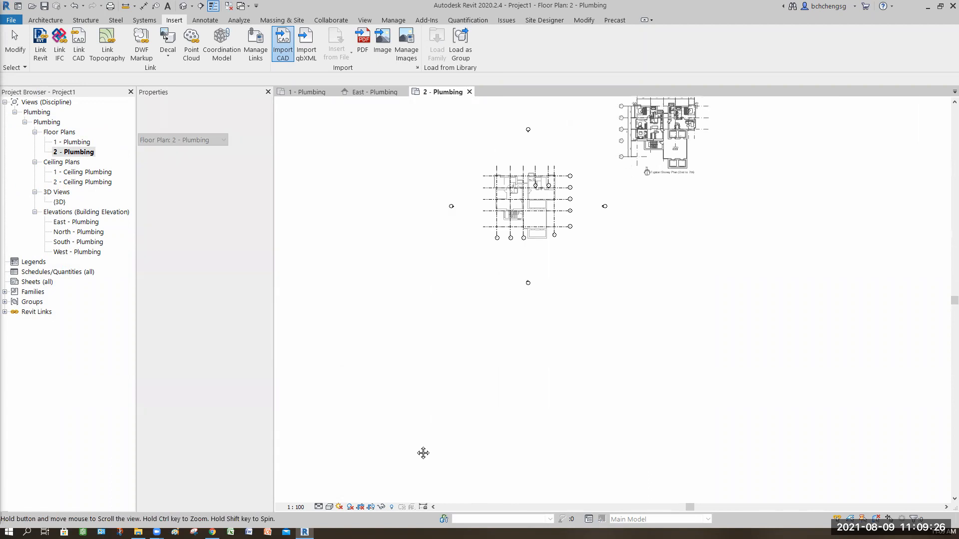
pyautogui.moveTo(552, 316); pyautogui.dragTo(545, 312, button='middle')
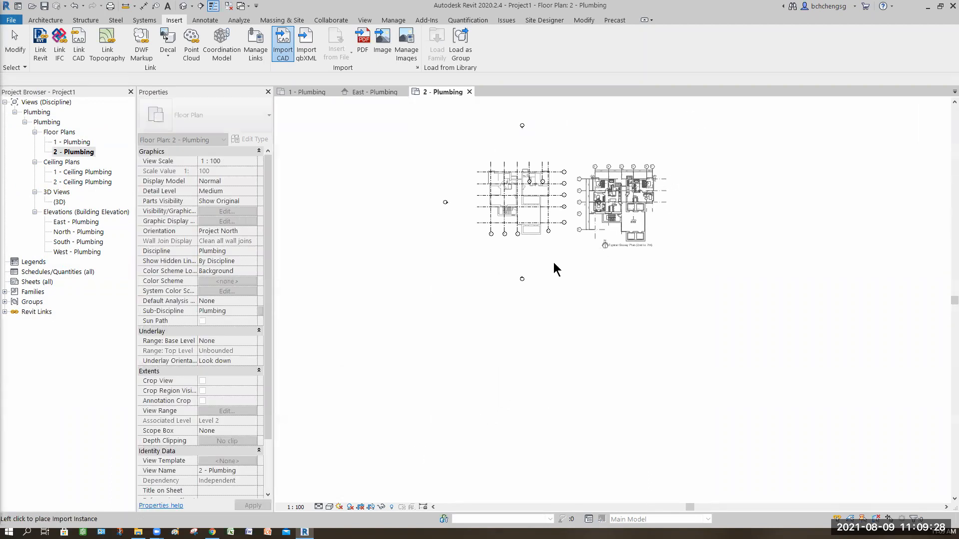
pyautogui.click(554, 269)
pyautogui.scroll(2, 563, 346)
pyautogui.moveTo(562, 347); pyautogui.dragTo(624, 387, button='middle')
pyautogui.scroll(3, 602, 384)
pyautogui.moveTo(496, 367)
pyautogui.mouseDown(button='middle')
pyautogui.moveTo(507, 366)
pyautogui.moveTo(505, 356)
pyautogui.mouseUp(button='middle')
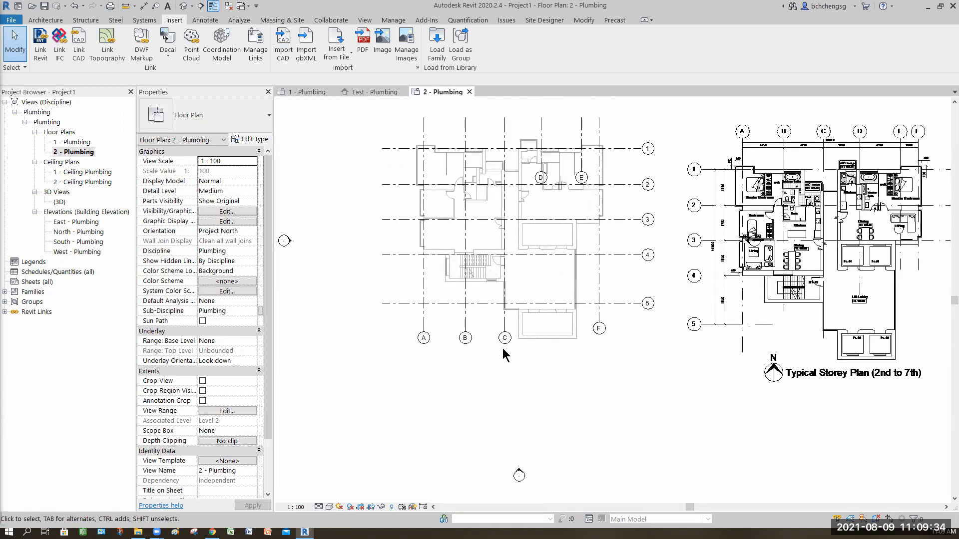
# Compare the grid bubble positions between the 1 - Plumbing and 2 - Plumbing floor plans
pyautogui.click(297, 89)
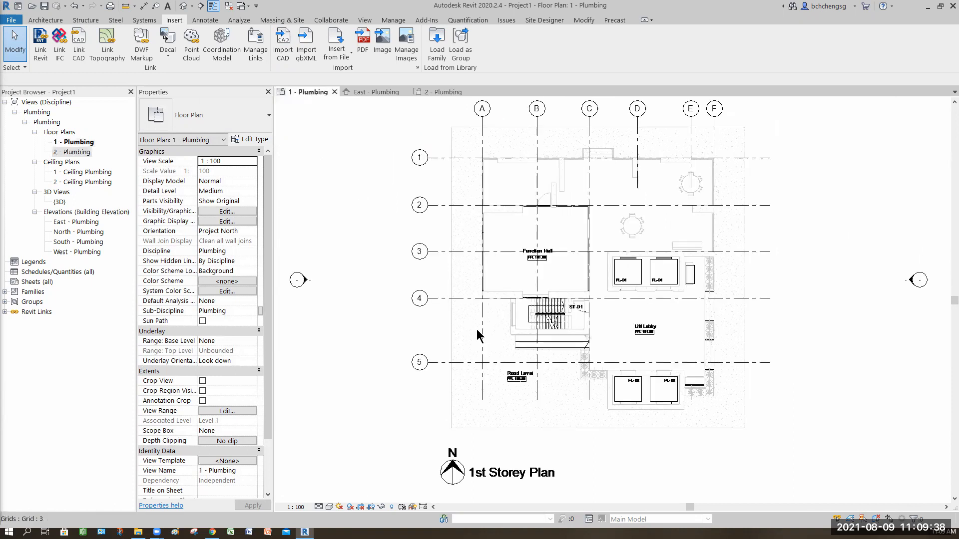
pyautogui.click(435, 92)
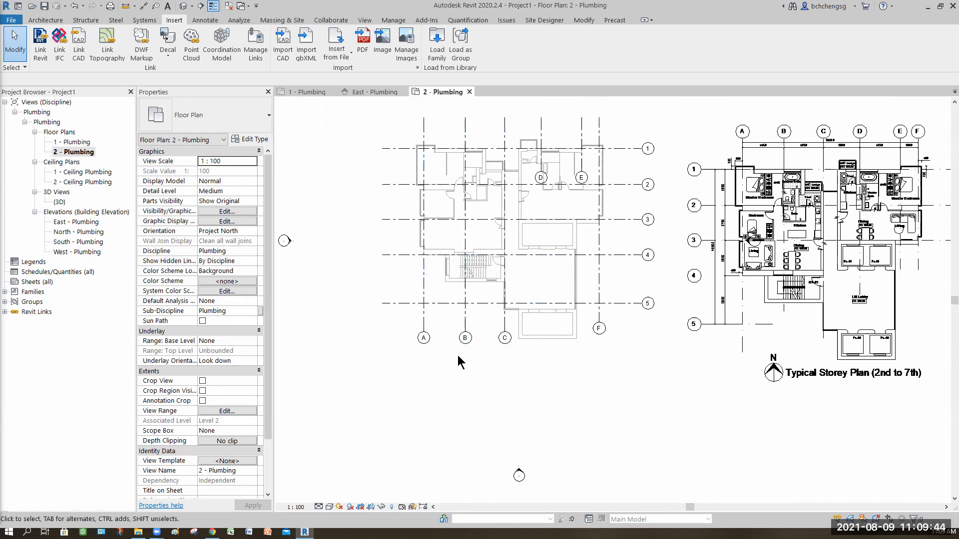
pyautogui.hotkey('ctrl', 'Tab')
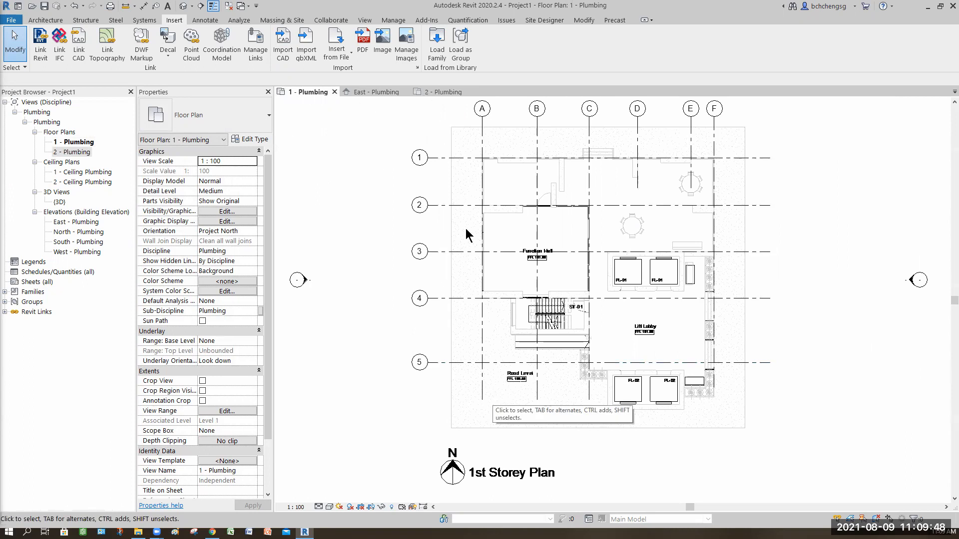
pyautogui.hotkey('ctrl', 'Tab')
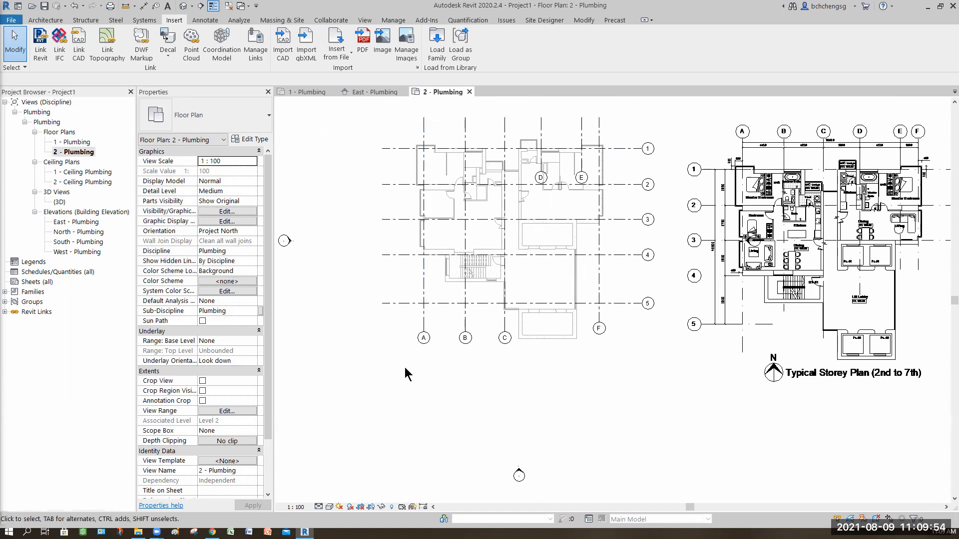
pyautogui.moveTo(457, 364); pyautogui.dragTo(460, 387, button='middle')
pyautogui.click(426, 361)
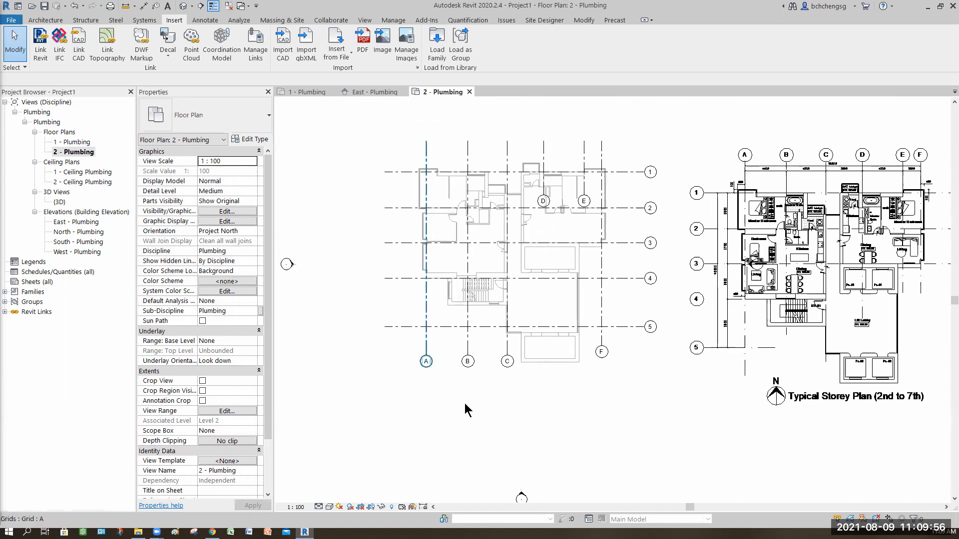
# Propagate the extents of all grids in 1 - Plumbing to Floor Plan 2 - Plumbing and Reflected Ceiling Plans 1 and 2 - Ceiling Plumbing
pyautogui.click(298, 92)
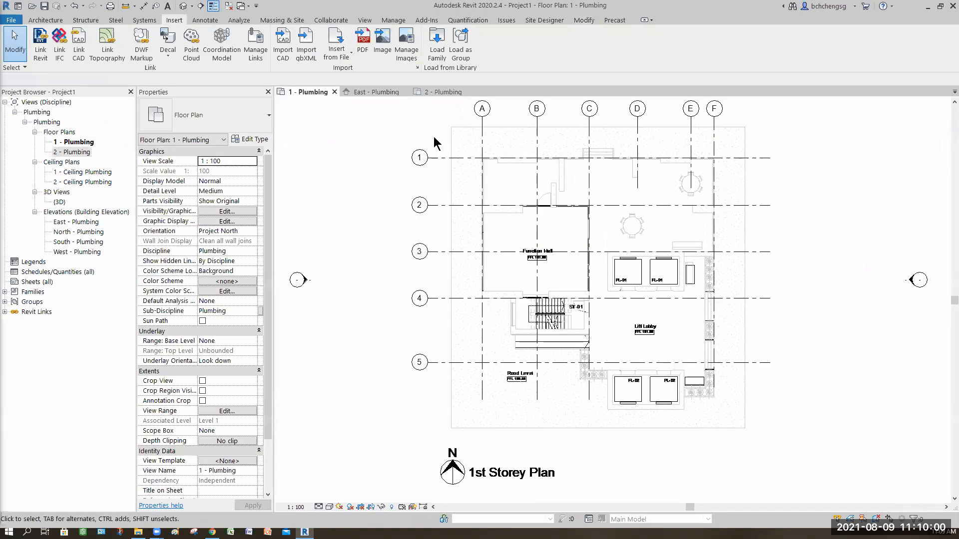
pyautogui.moveTo(434, 139); pyautogui.dragTo(427, 153, button='middle')
pyautogui.moveTo(432, 135); pyautogui.dragTo(366, 392)
pyautogui.scroll(-1, 571, 216)
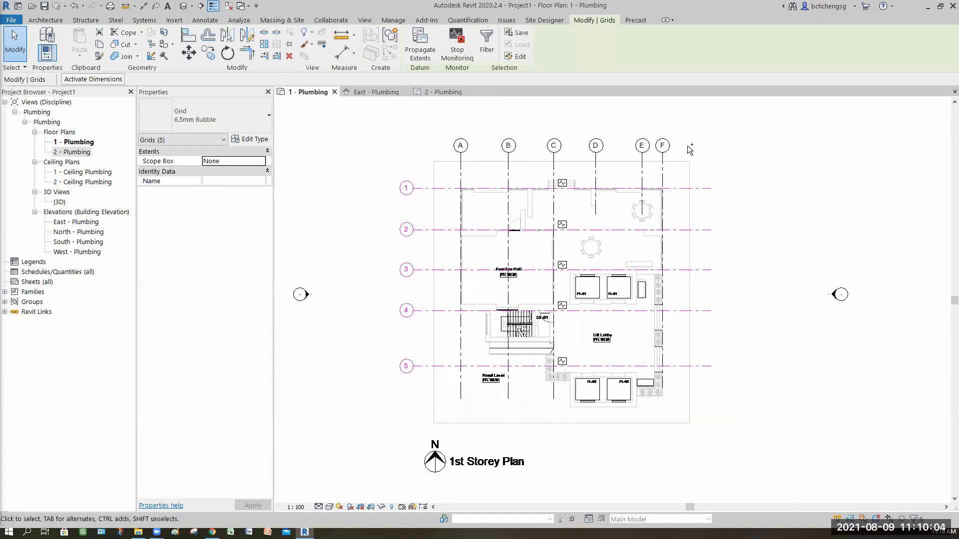
pyautogui.moveTo(689, 149); pyautogui.dragTo(696, 186, button='middle')
pyautogui.keyDown('ctrl'); pyautogui.moveTo(689, 146); pyautogui.dragTo(385, 193); pyautogui.keyUp('ctrl')
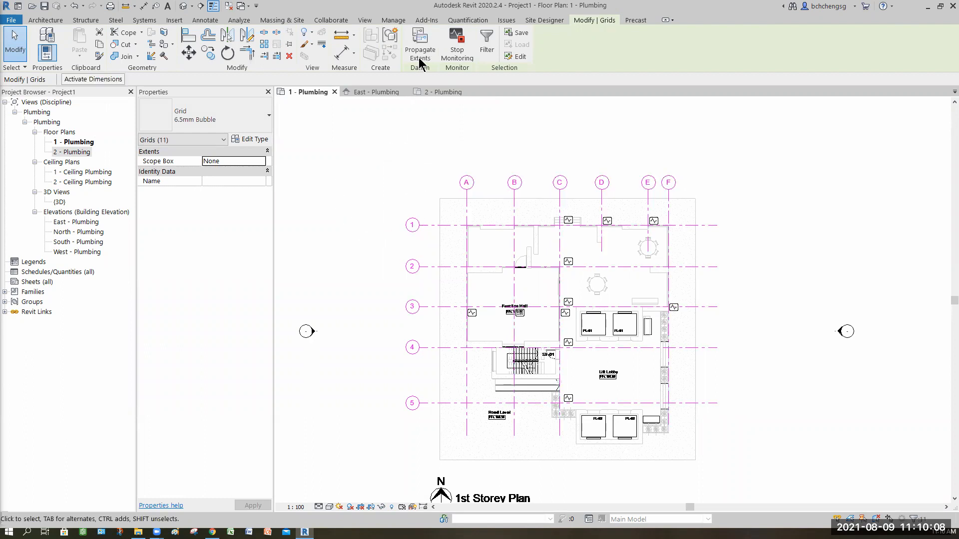
pyautogui.scroll(-1, 392, 185)
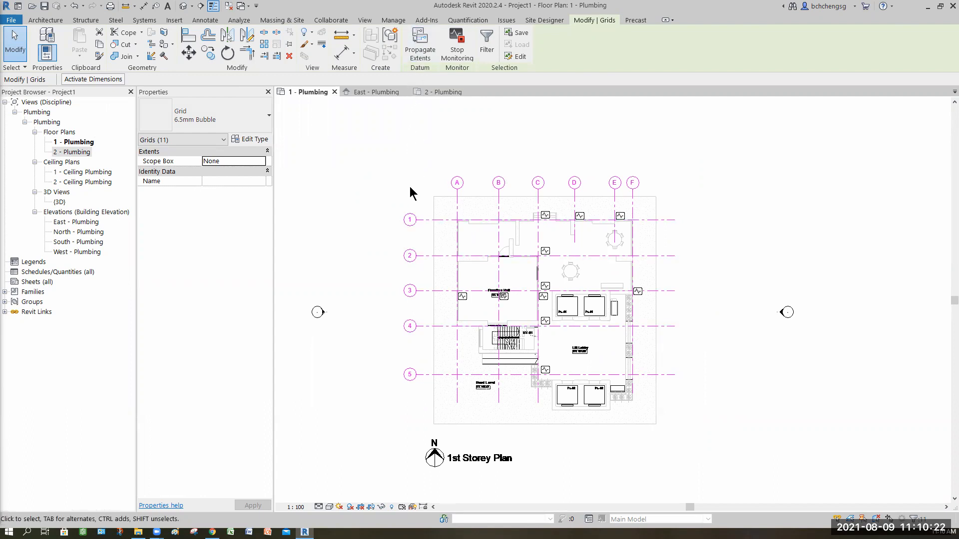
pyautogui.click(420, 52)
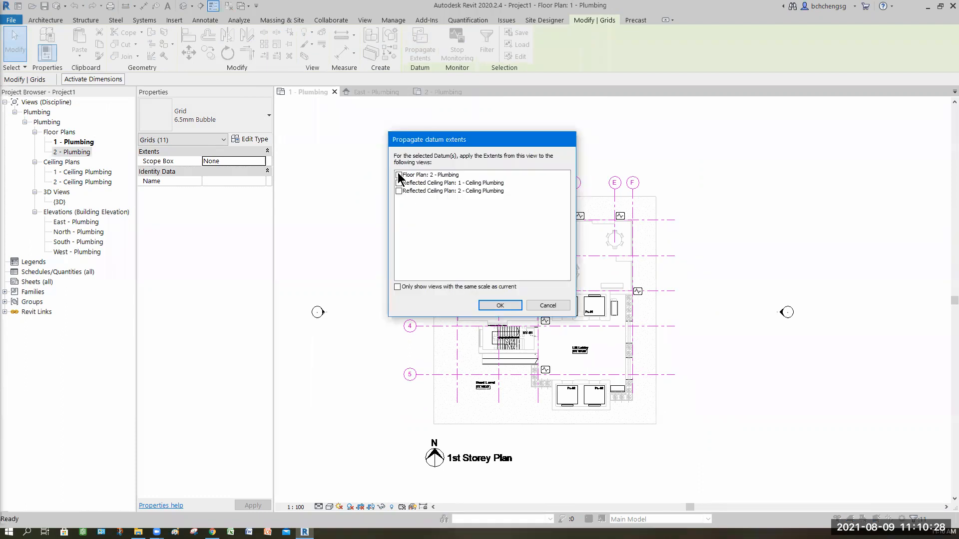
pyautogui.click(398, 176)
pyautogui.click(399, 183)
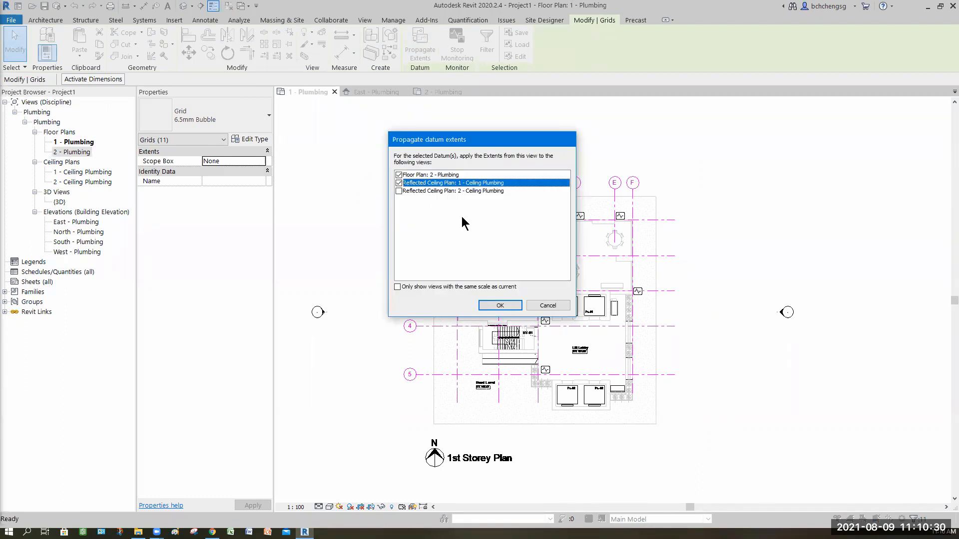
pyautogui.click(398, 191)
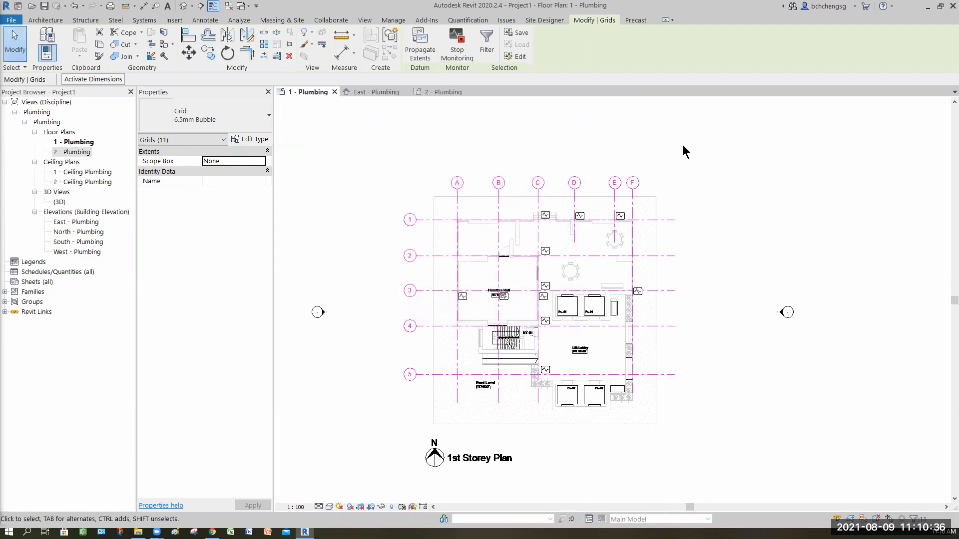
# Check the grid bubbles in the 2 - Plumbing floor plan and identify those belonging to the linked 8-Storey Apartment.rvt
pyautogui.click(442, 95)
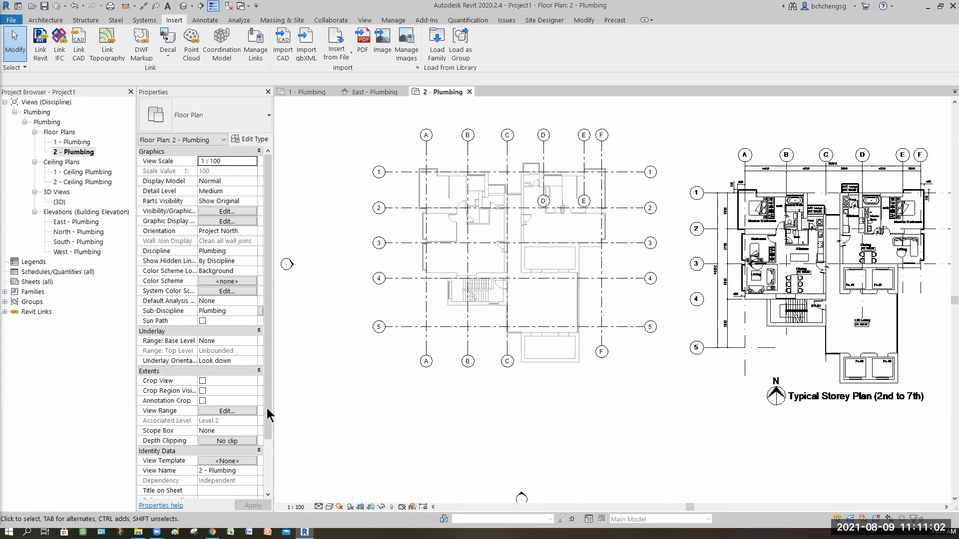
pyautogui.scroll(-2, 230, 389)
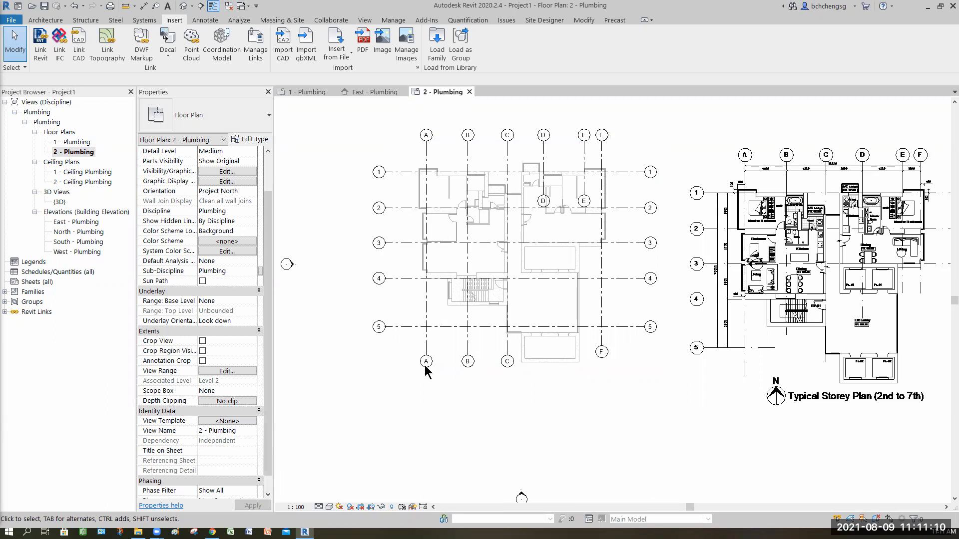
pyautogui.click(436, 430)
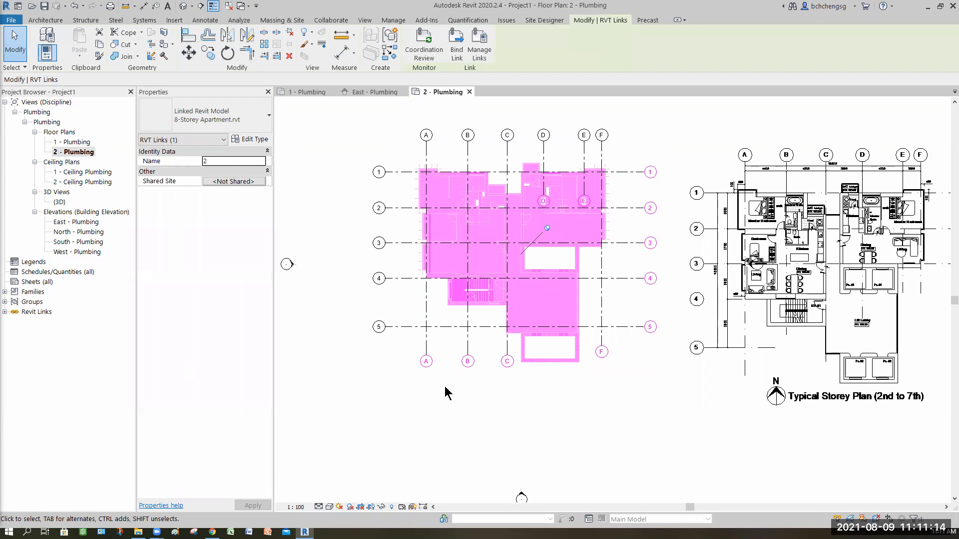
pyautogui.click(421, 369)
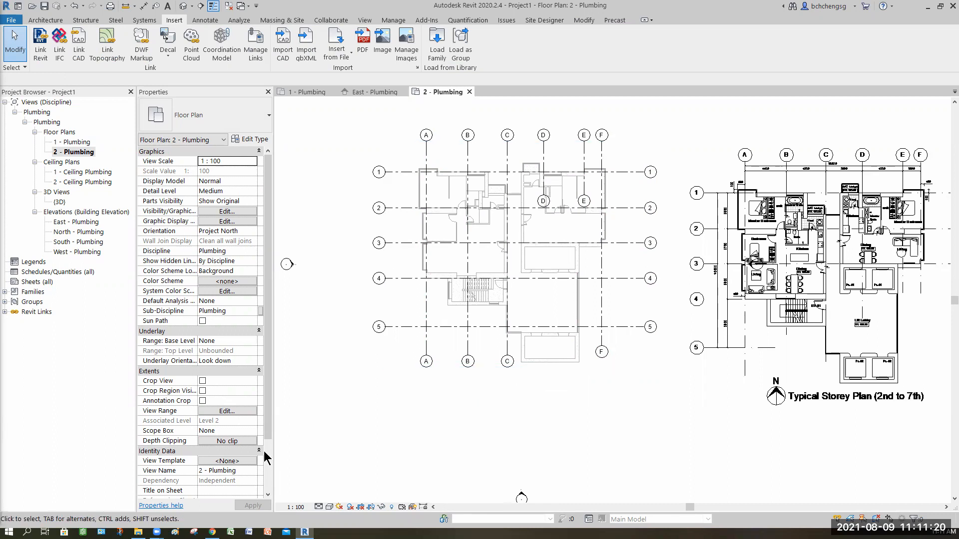
# Review the CAD formats in Manage Links and close it without making changes
pyautogui.scroll(-2, 264, 453)
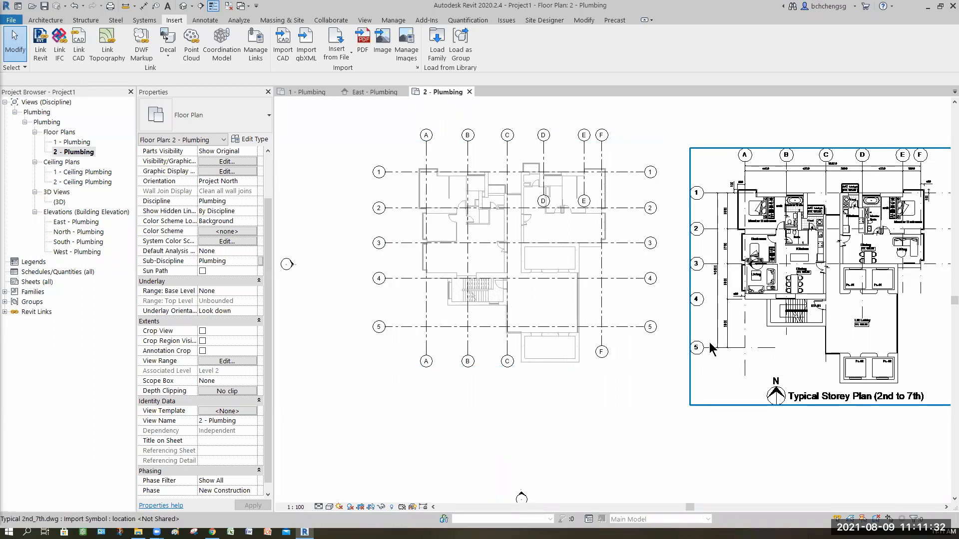
pyautogui.click(256, 47)
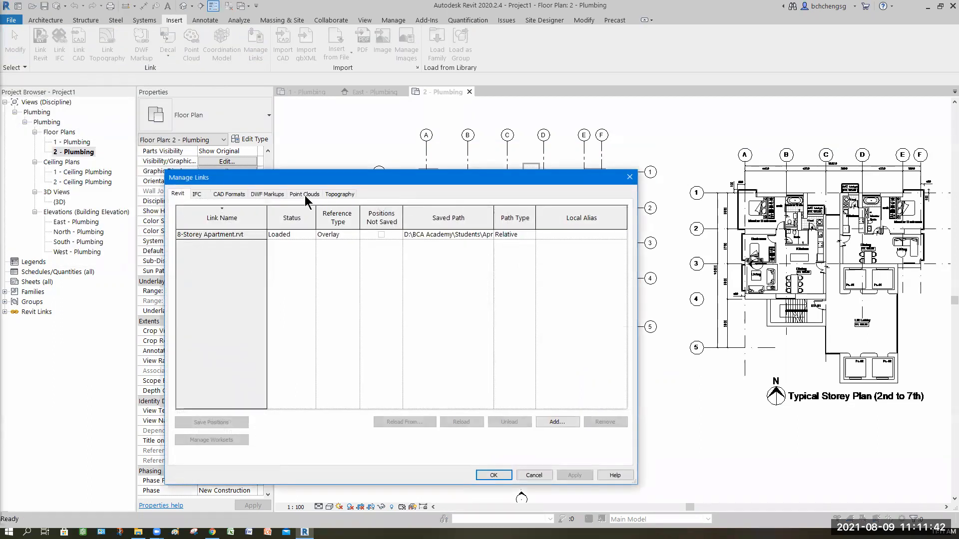
pyautogui.click(225, 194)
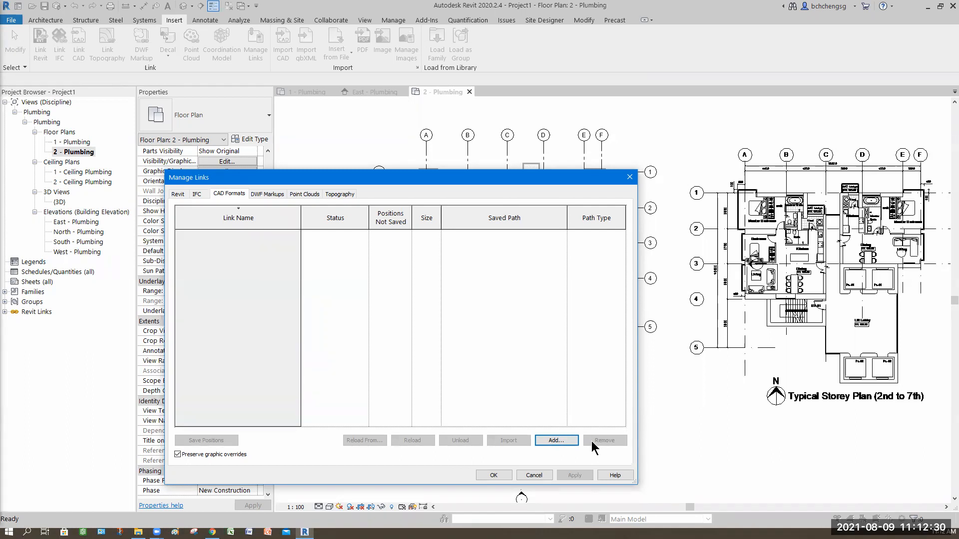
pyautogui.click(533, 476)
pyautogui.moveTo(644, 406); pyautogui.dragTo(608, 417, button='middle')
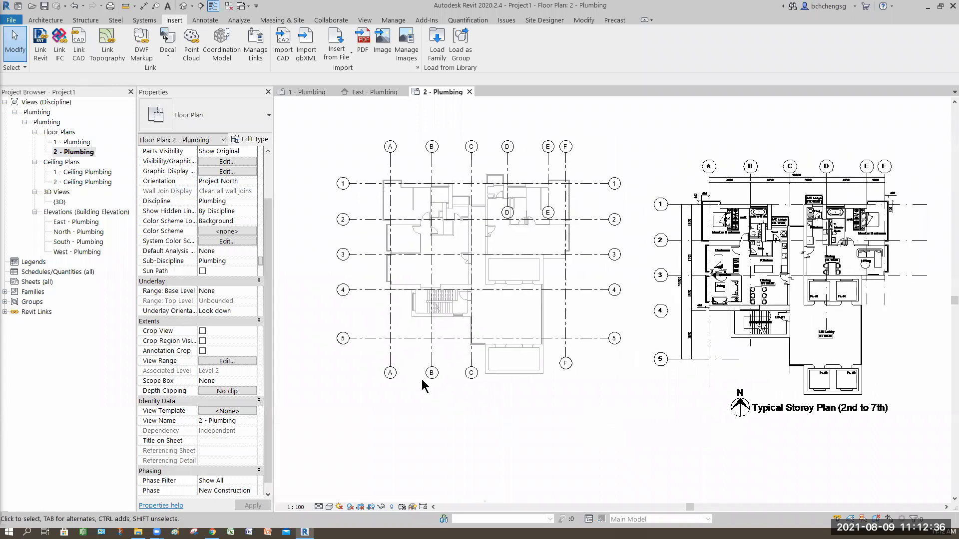
pyautogui.click(754, 254)
pyautogui.click(321, 207)
pyautogui.click(344, 184)
pyautogui.press('Escape')
# Align gridlines A and 1 of the imported Typical 2nd_7th.dwg with model grids A and 1 in 2 - Plumbing
pyautogui.moveTo(669, 372); pyautogui.dragTo(727, 389, button='middle')
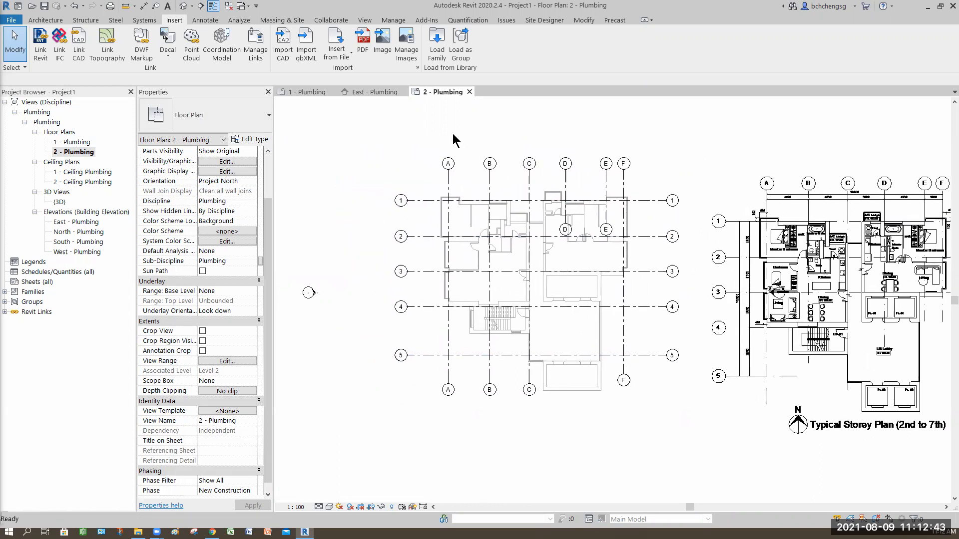
pyautogui.click(583, 20)
pyautogui.click(189, 35)
pyautogui.click(448, 185)
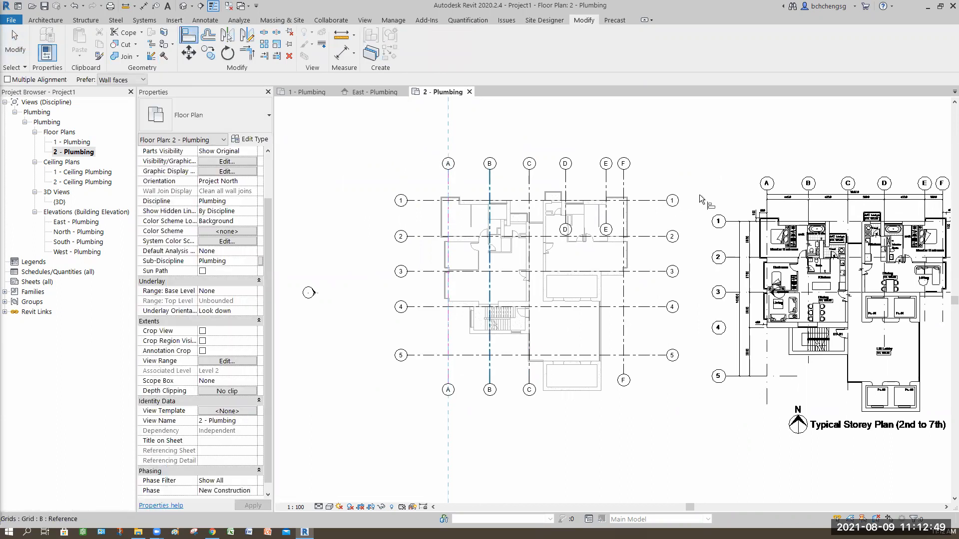
pyautogui.click(766, 395)
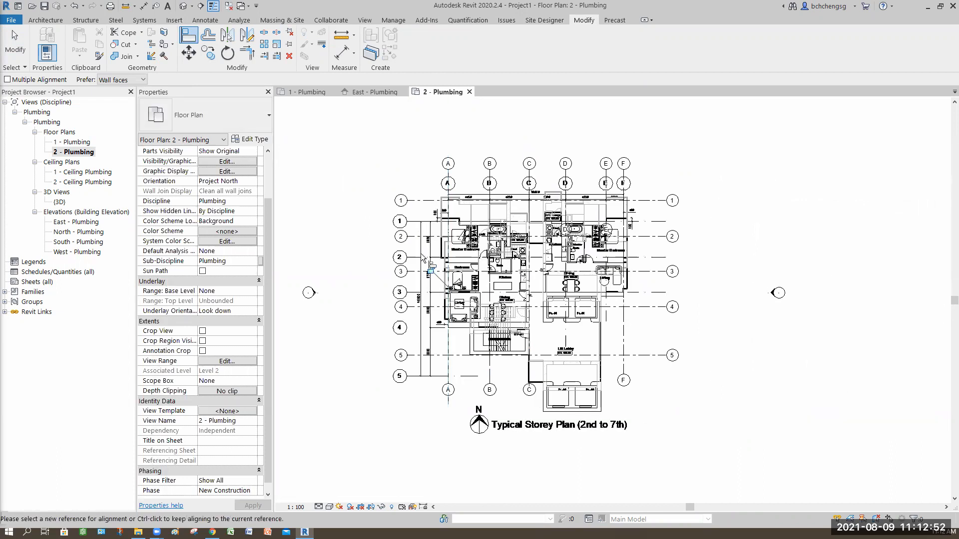
pyautogui.click(417, 201)
pyautogui.click(410, 222)
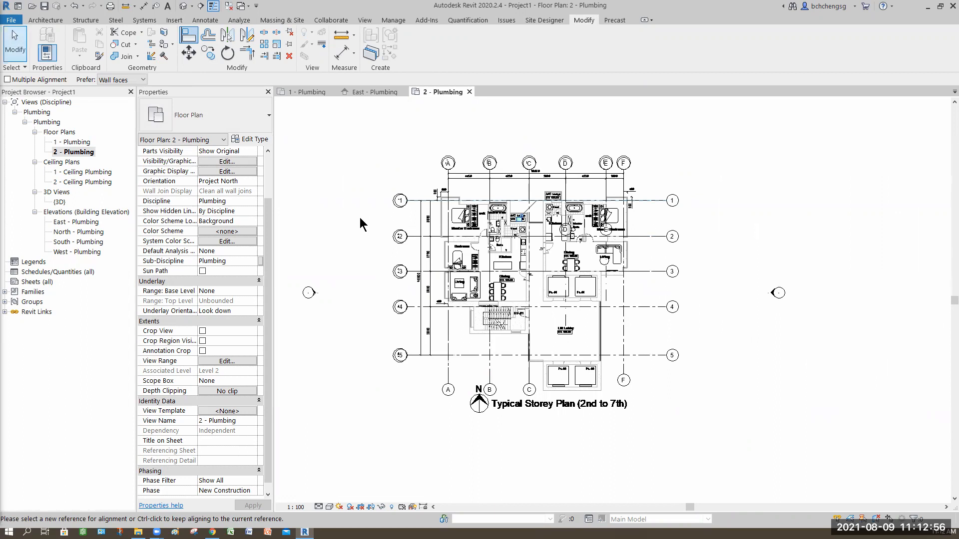
pyautogui.click(15, 49)
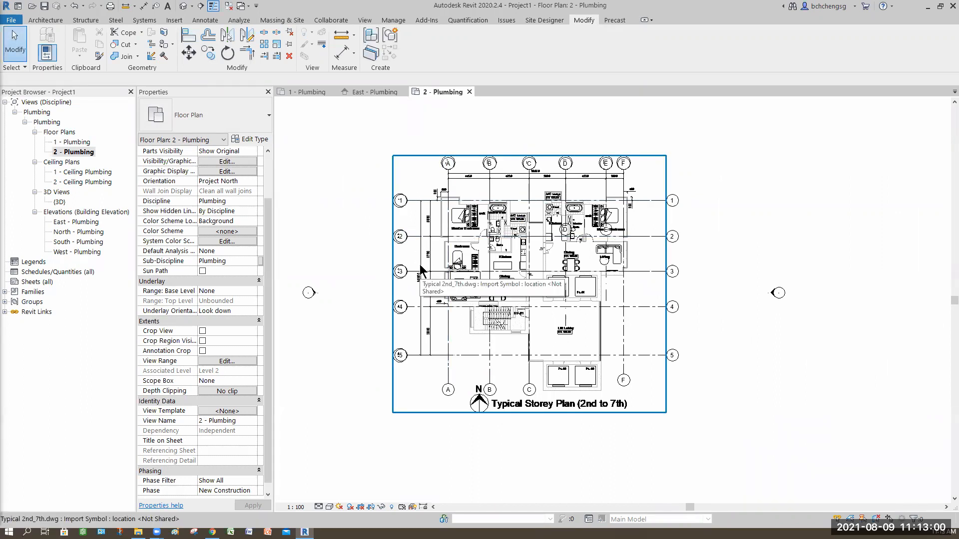
# Query a grid bubble of the imported Typical 2nd_7th.dwg and hide its Gridline layer in the view
pyautogui.click(422, 272)
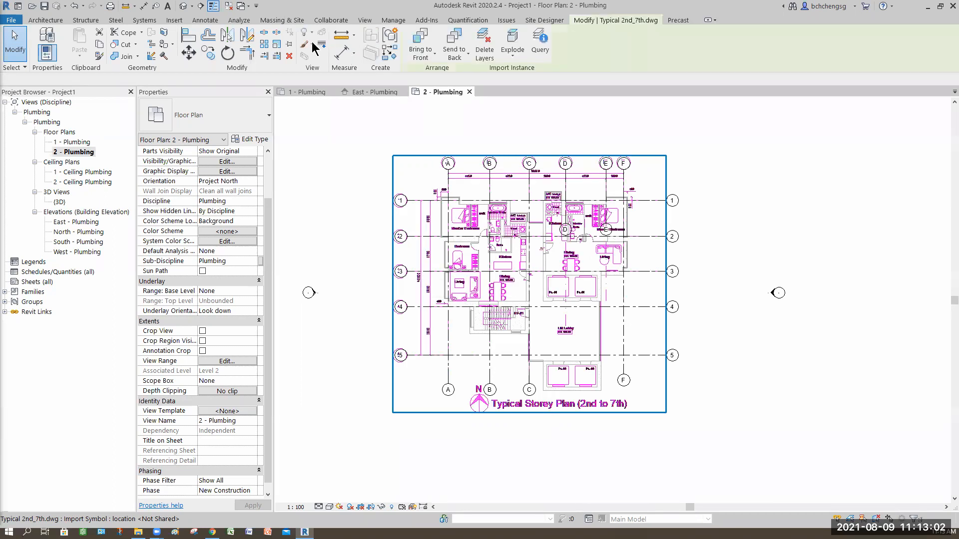
pyautogui.click(789, 360)
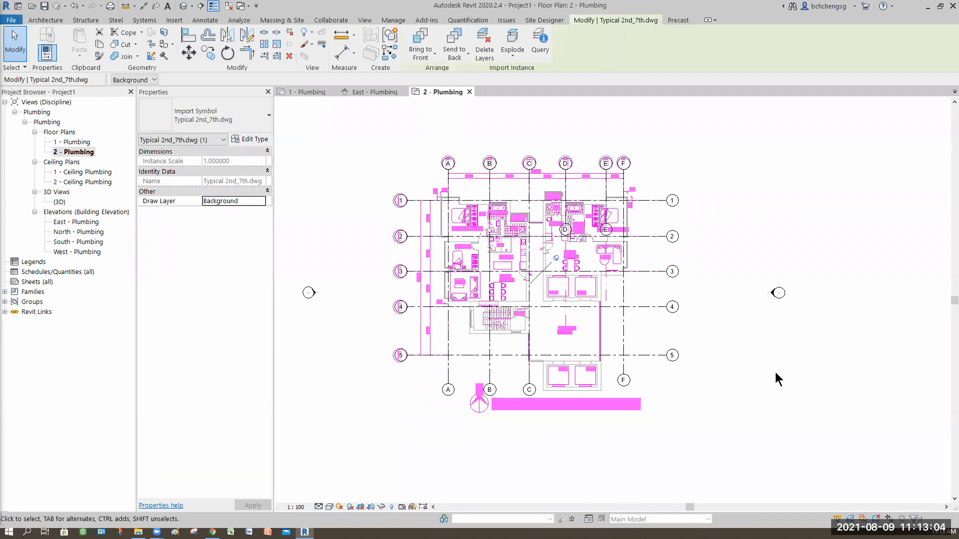
pyautogui.scroll(5, 398, 240)
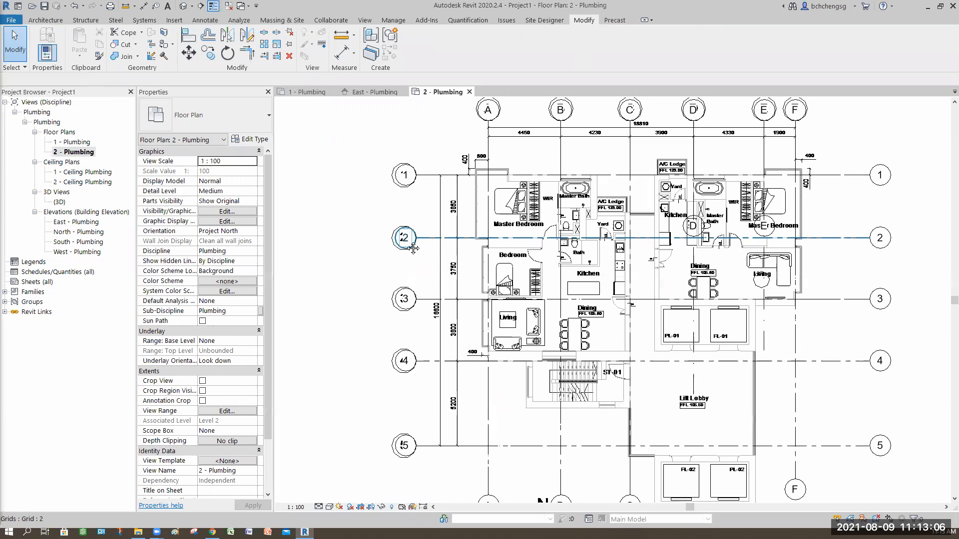
pyautogui.moveTo(451, 296); pyautogui.dragTo(467, 312, button='middle')
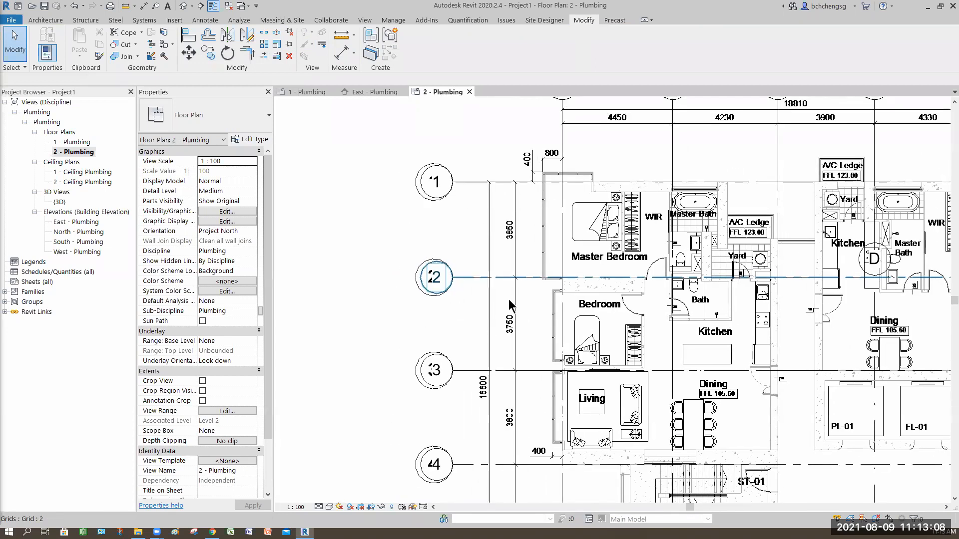
pyautogui.click(475, 276)
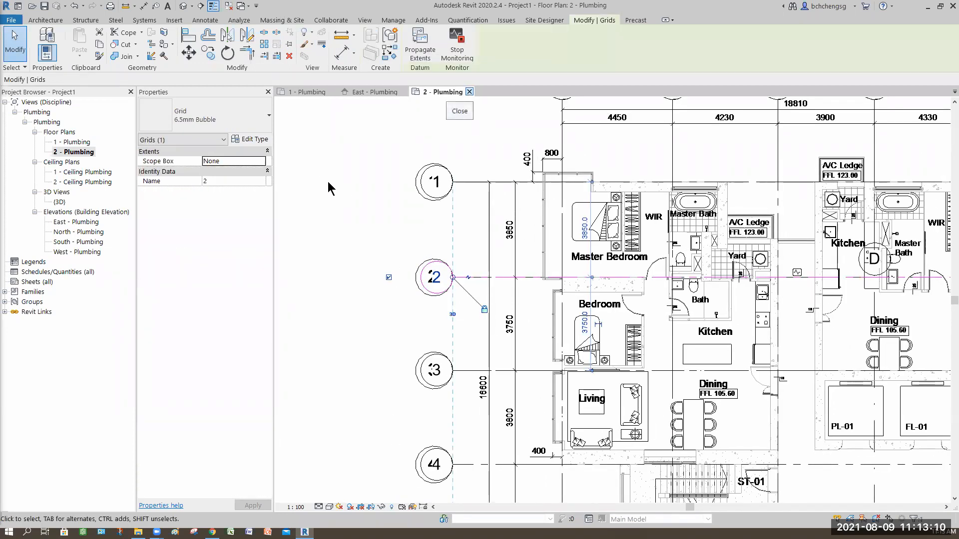
pyautogui.click(416, 292)
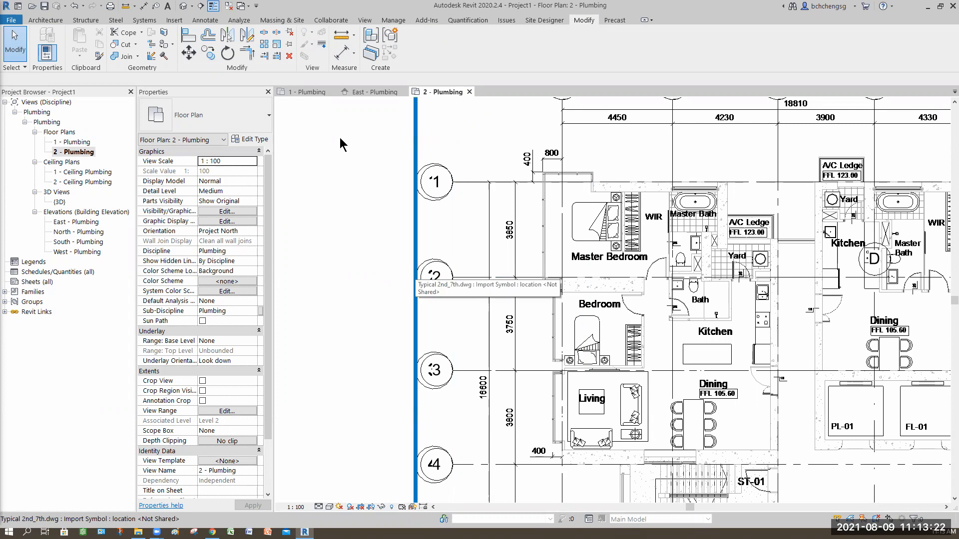
pyautogui.click(541, 51)
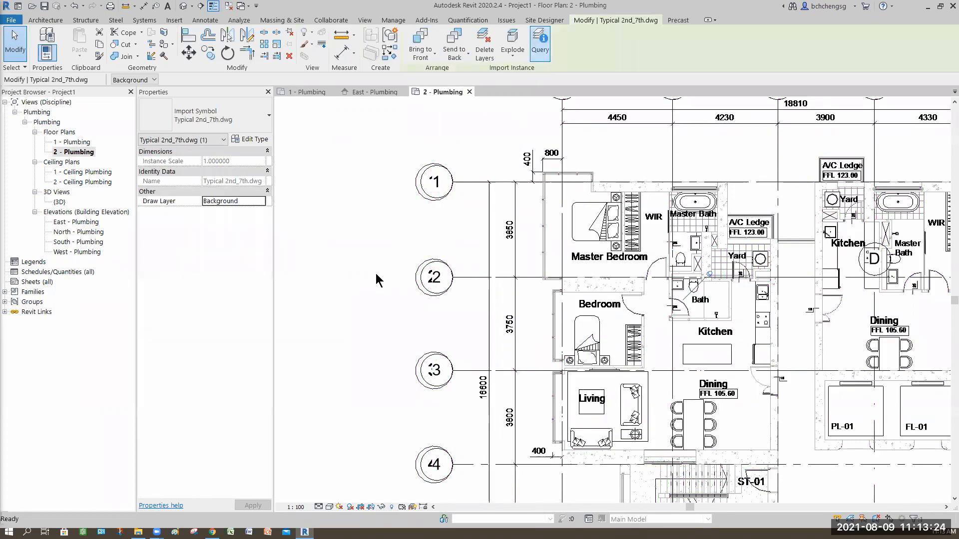
pyautogui.click(415, 283)
pyautogui.click(230, 276)
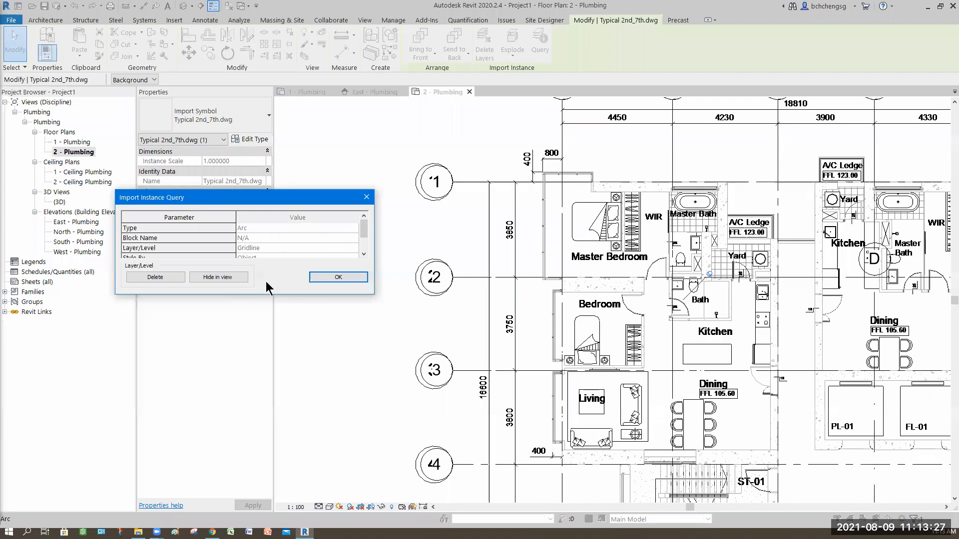
# Query the imported plan's grid number text, hide its Text_01 layer in the view, and end the query
pyautogui.click(434, 284)
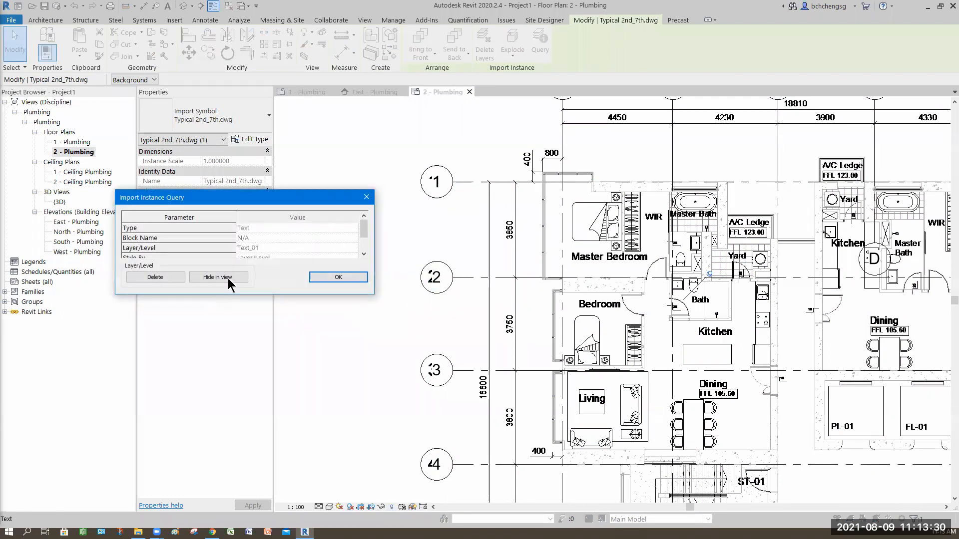
pyautogui.click(218, 277)
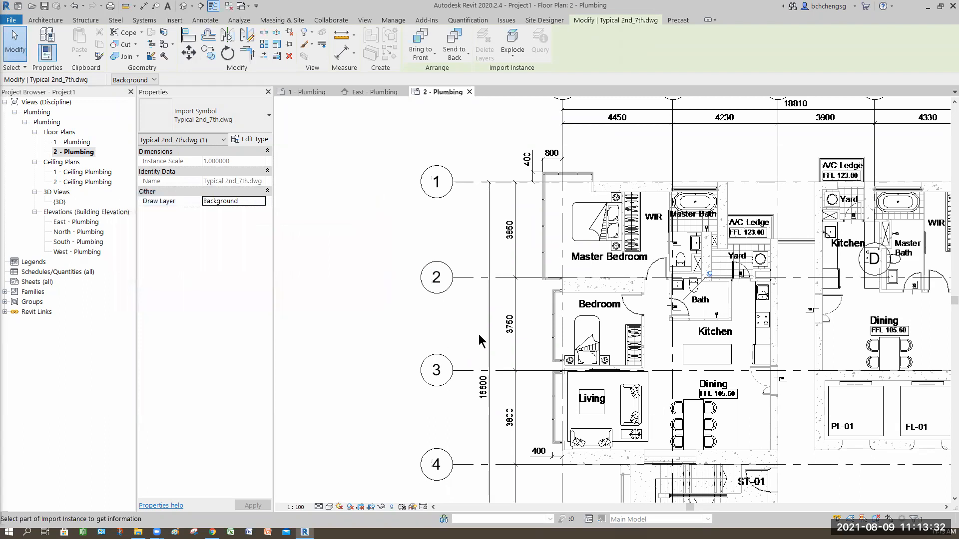
pyautogui.scroll(-5, 495, 340)
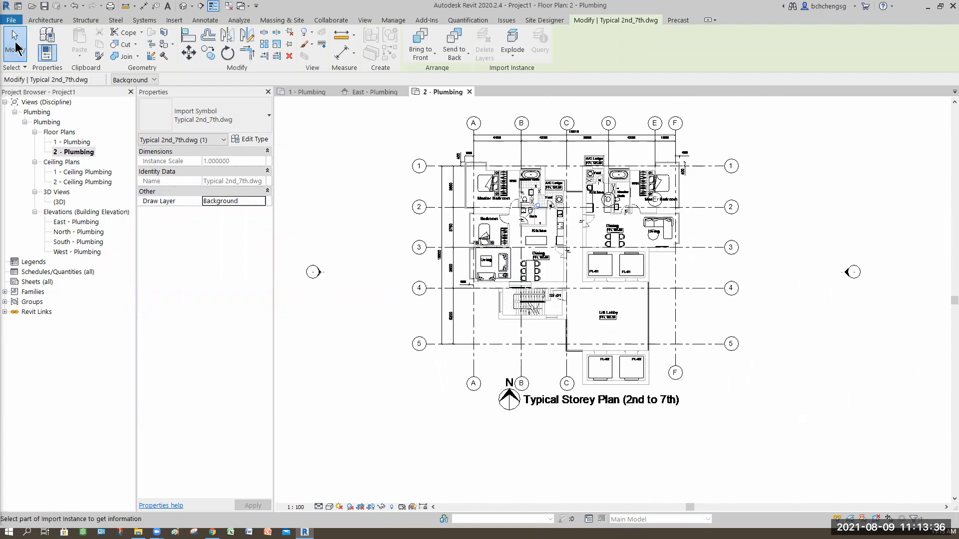
pyautogui.press('Escape')
pyautogui.press('Escape')
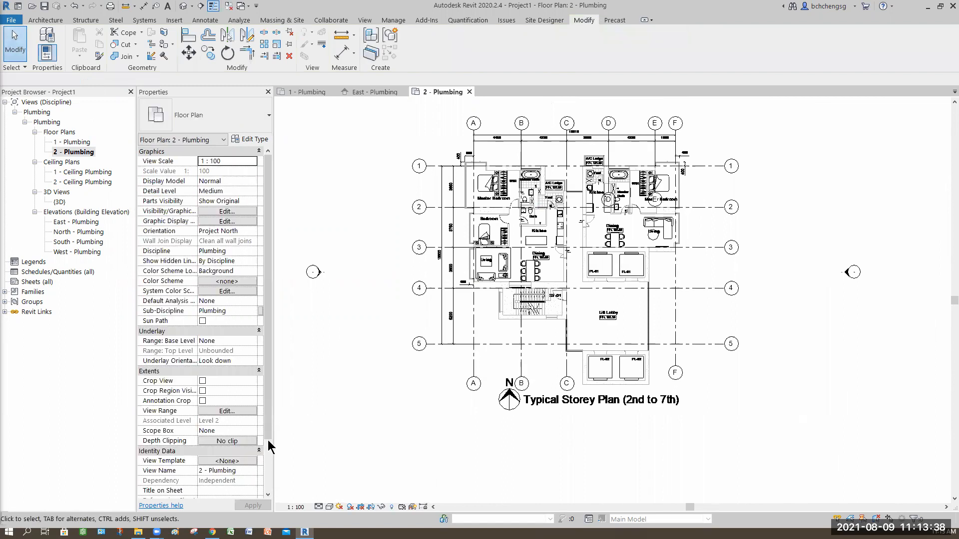
# Set the linked 8-Storey Apartment.rvt to halftone in the visibility overrides of the 2 - Plumbing floor plan
pyautogui.scroll(-4, 263, 462)
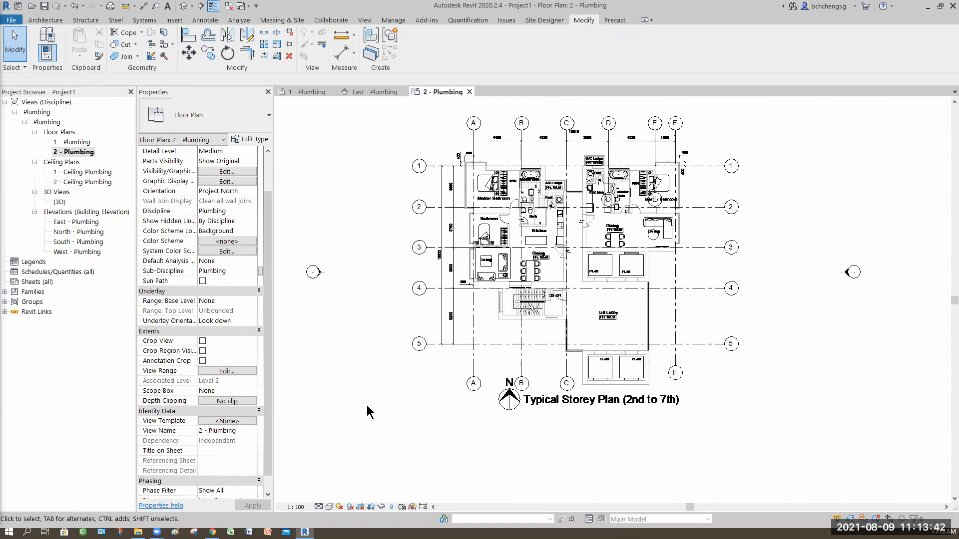
pyautogui.press('v')
pyautogui.press('g')
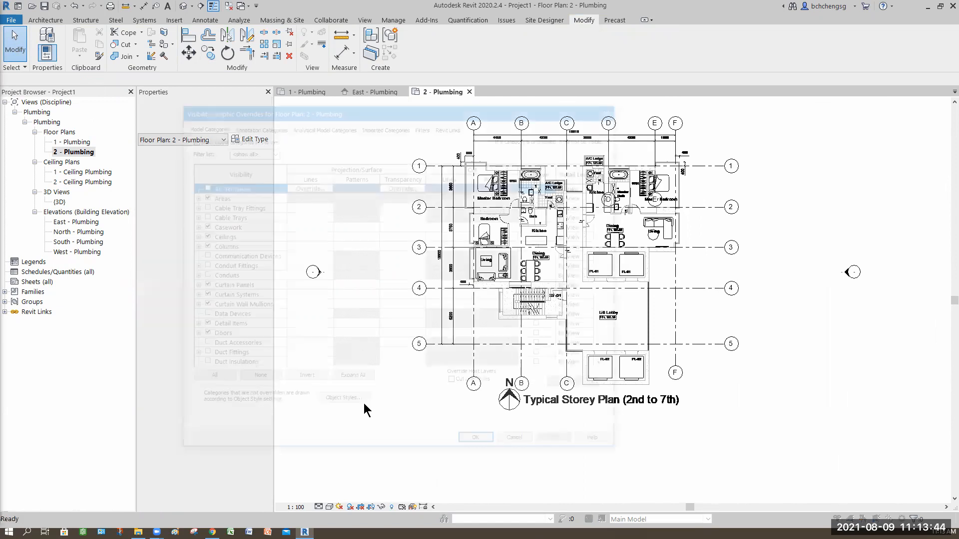
pyautogui.click(451, 125)
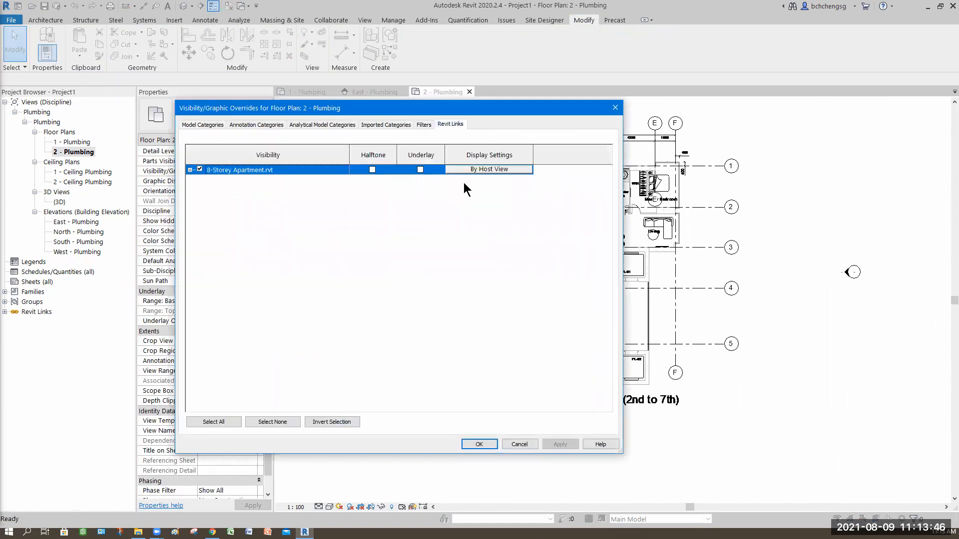
pyautogui.click(372, 170)
# Switch the 8-Storey Apartment.rvt link to custom display settings and hide its Grids annotation category in this view
pyautogui.click(477, 170)
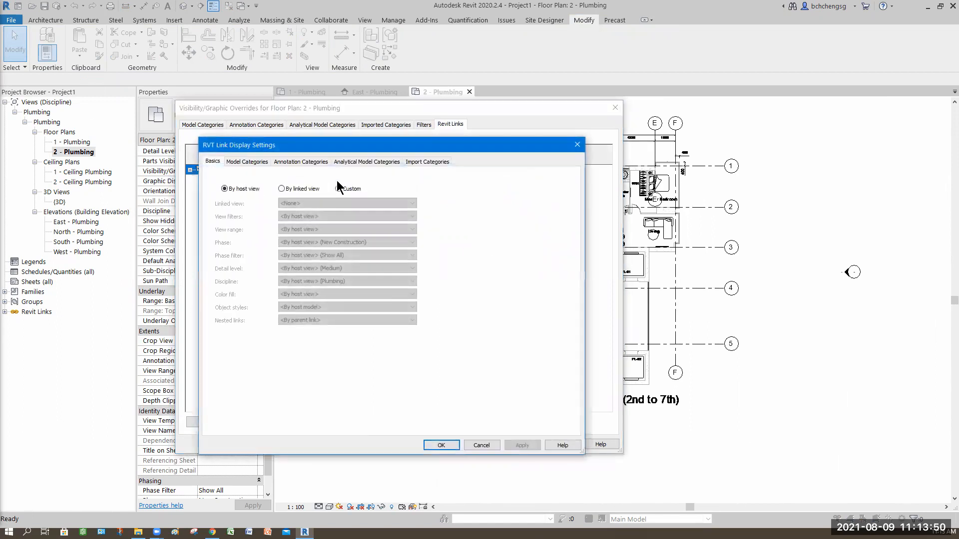
pyautogui.click(338, 188)
pyautogui.click(300, 161)
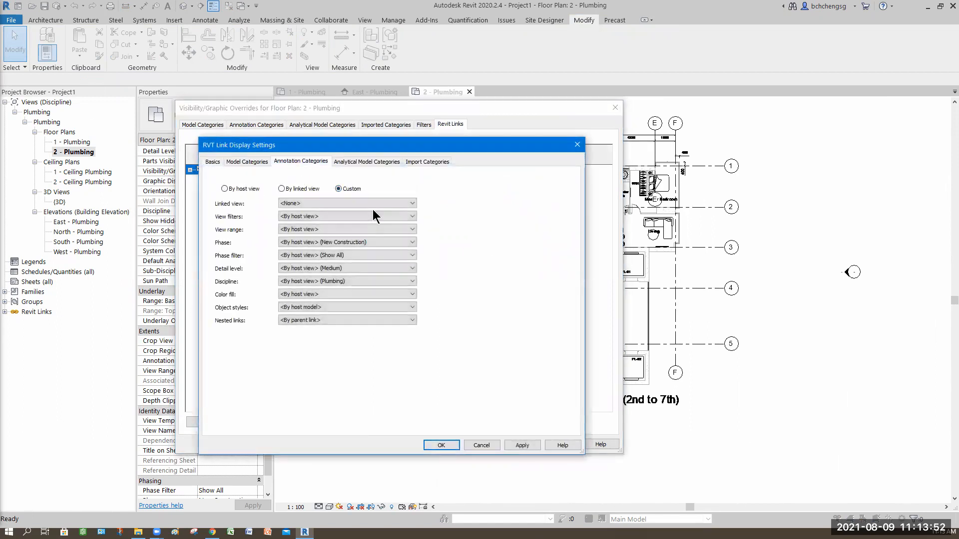
pyautogui.click(333, 179)
pyautogui.click(345, 191)
pyautogui.moveTo(570, 230); pyautogui.dragTo(564, 274)
pyautogui.scroll(-2, 305, 303)
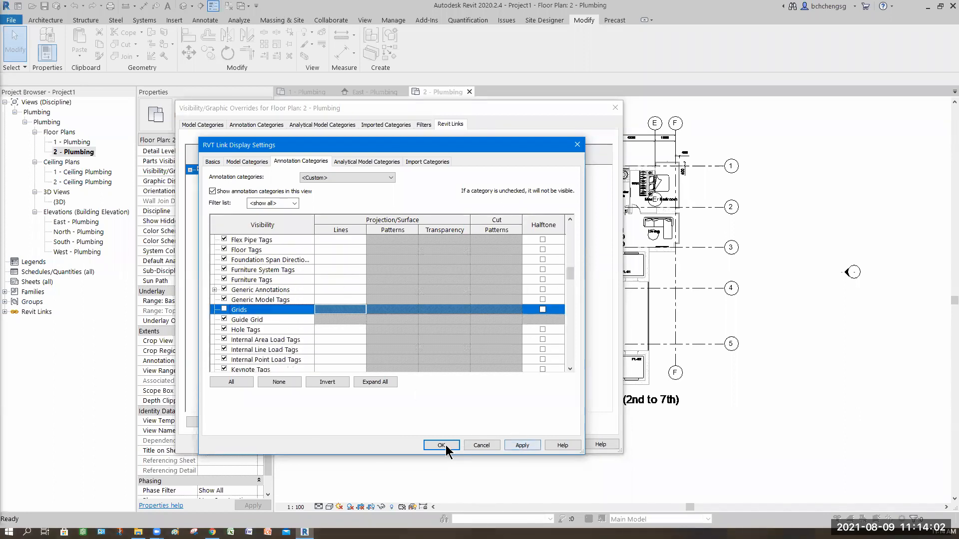
pyautogui.click(527, 445)
pyautogui.click(441, 445)
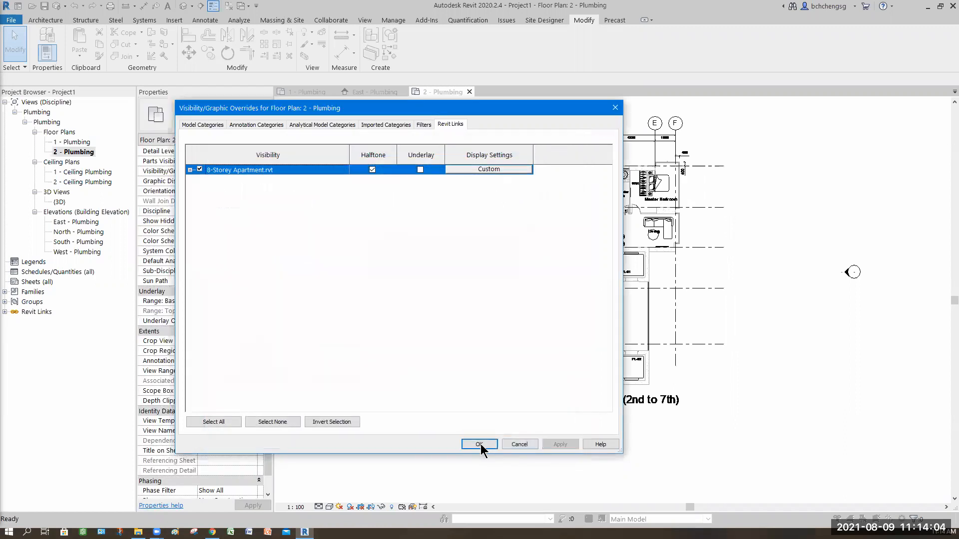
pyautogui.click(480, 445)
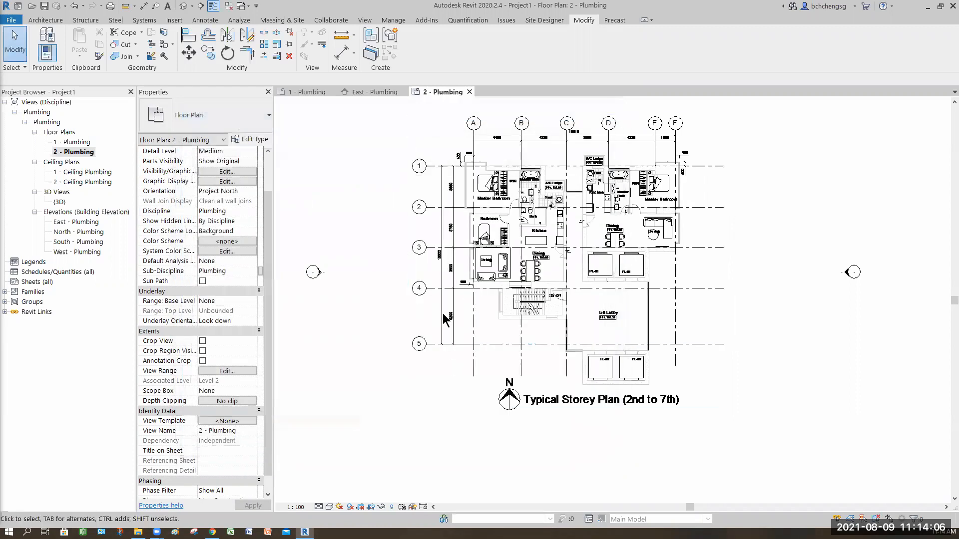
# Try to set the imported Typical 2nd_7th.dwg to halftone through the view's imported category overrides
pyautogui.click(451, 339)
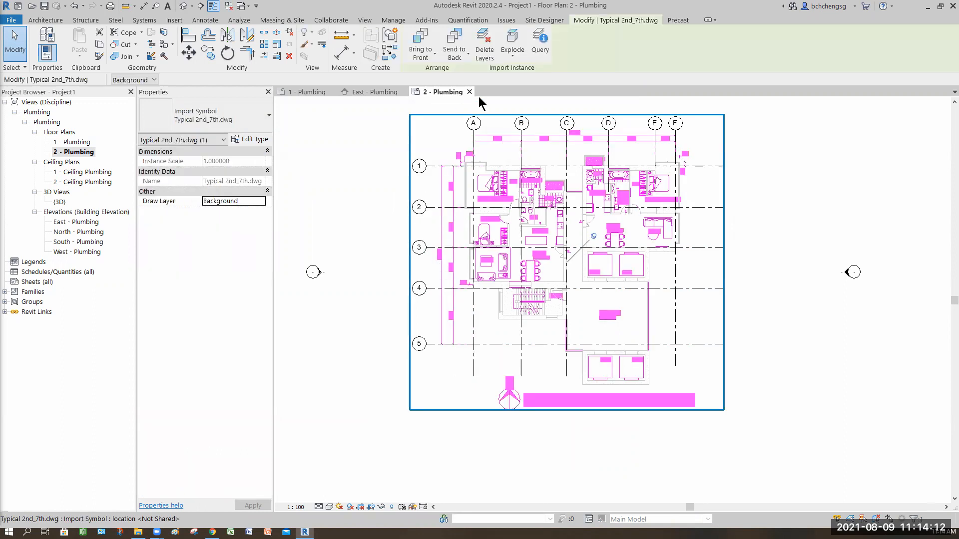
pyautogui.click(341, 255)
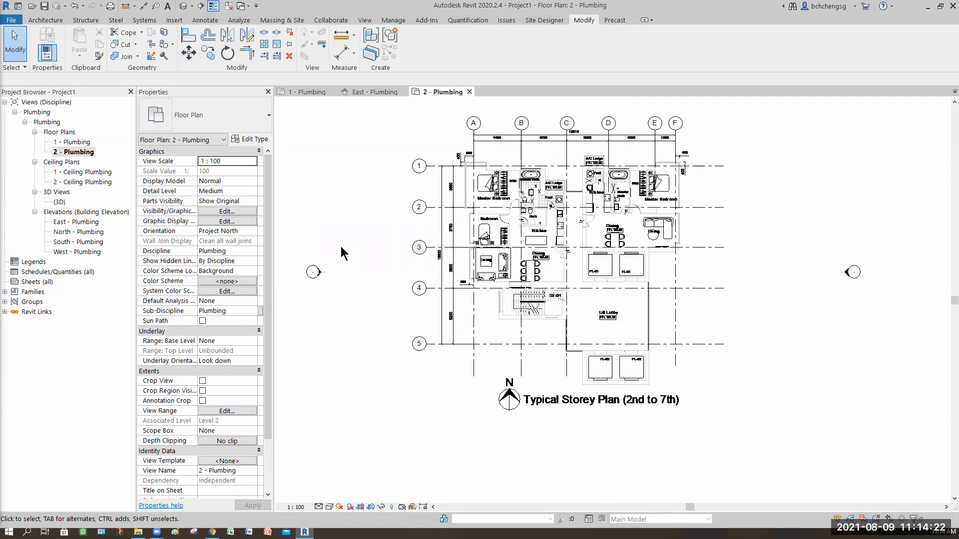
pyautogui.press('v')
pyautogui.press('v')
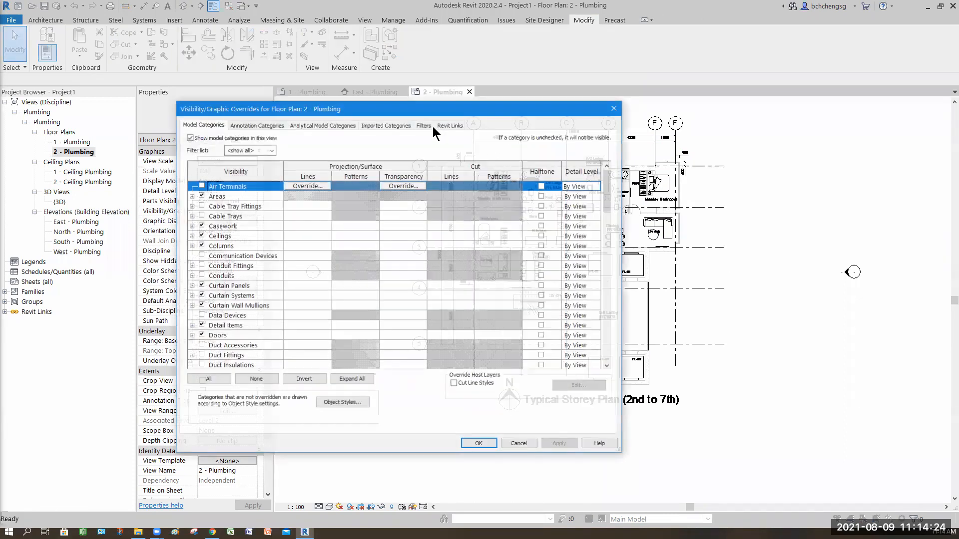
pyautogui.click(399, 126)
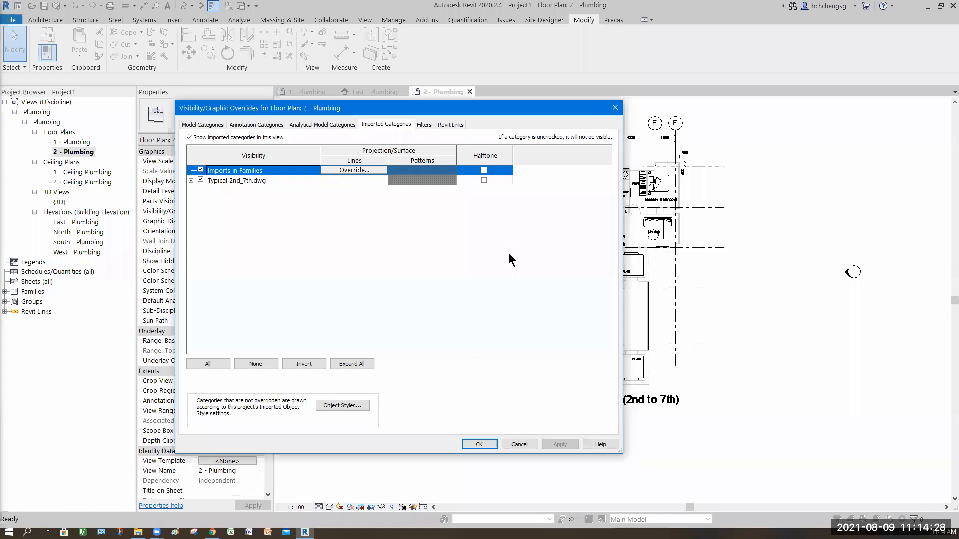
pyautogui.click(484, 180)
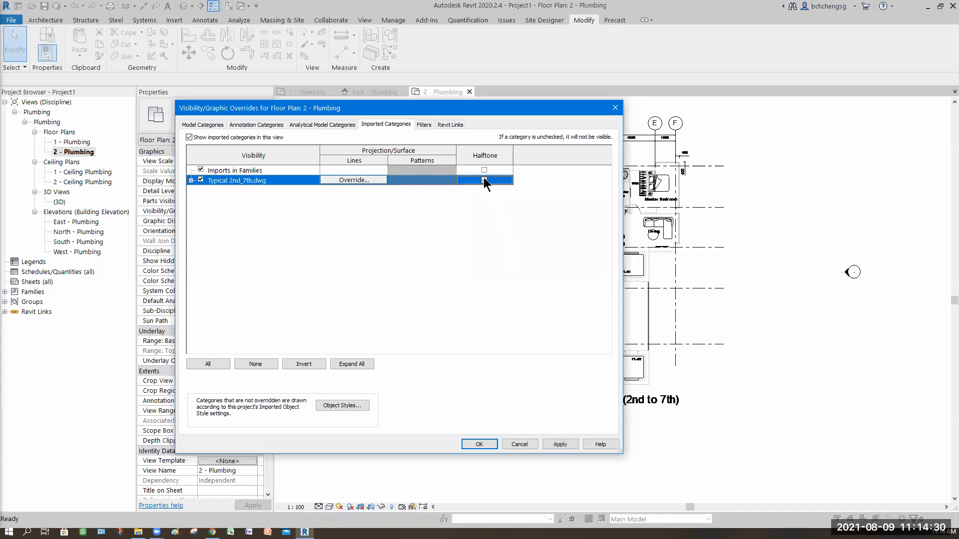
pyautogui.click(488, 443)
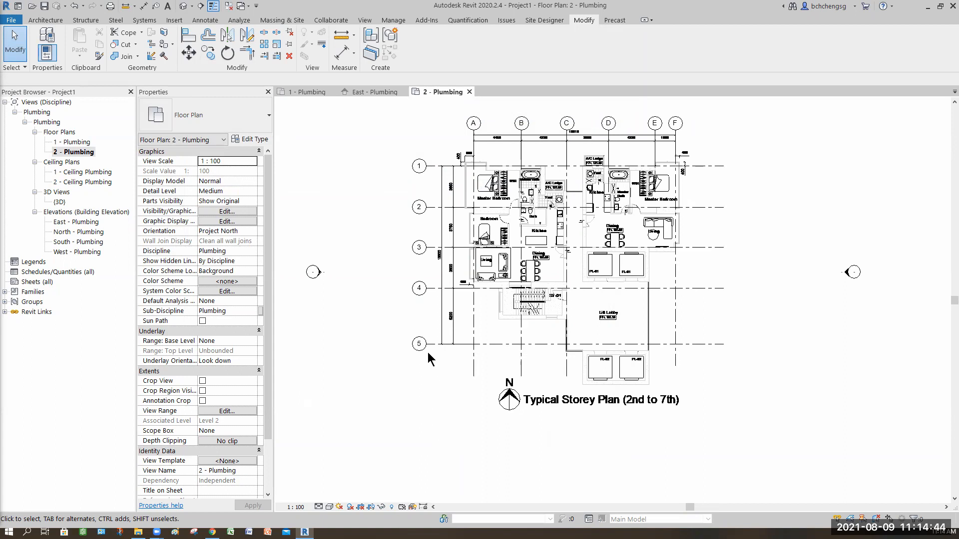
# Override the graphics of the imported Typical 2nd_7th.dwg by element in the view, setting it to halftone
pyautogui.click(455, 391)
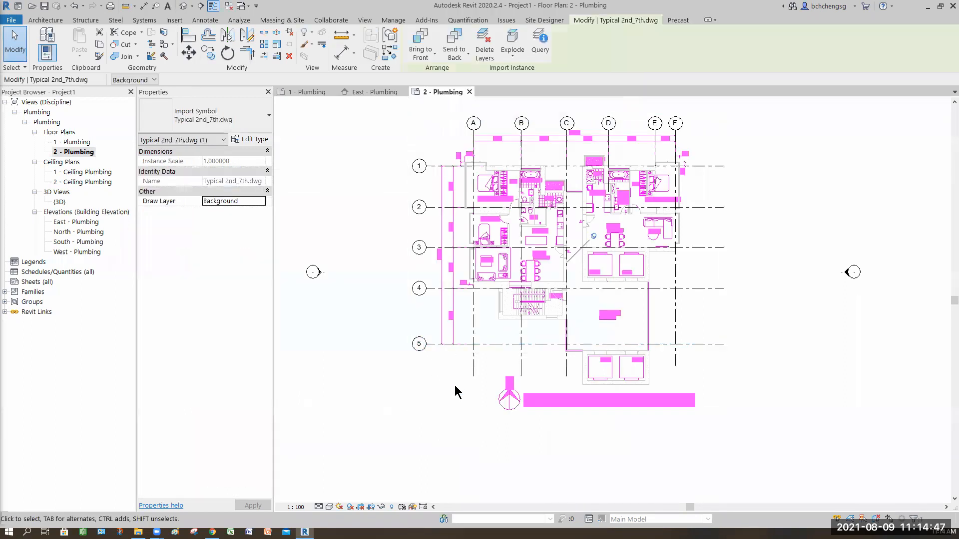
pyautogui.rightClick(371, 274)
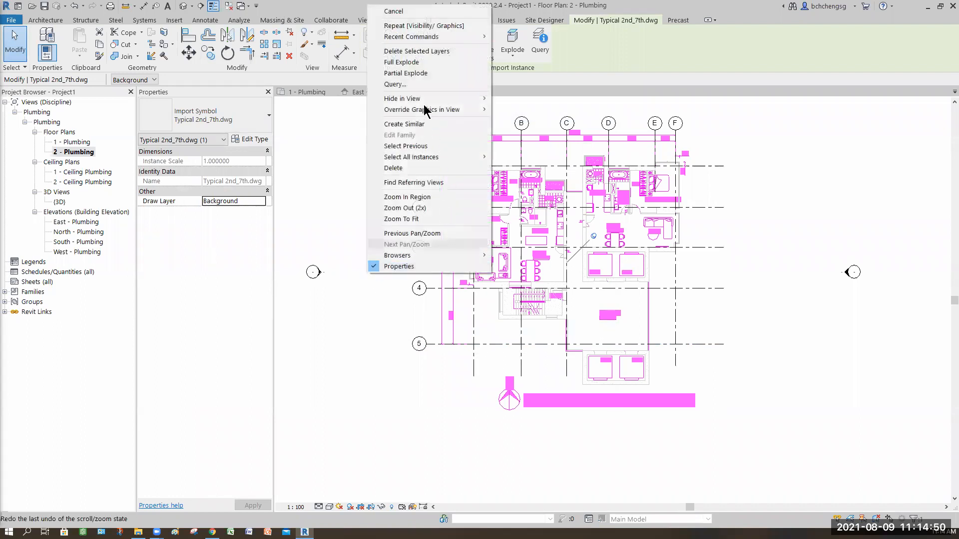
pyautogui.moveTo(424, 108)
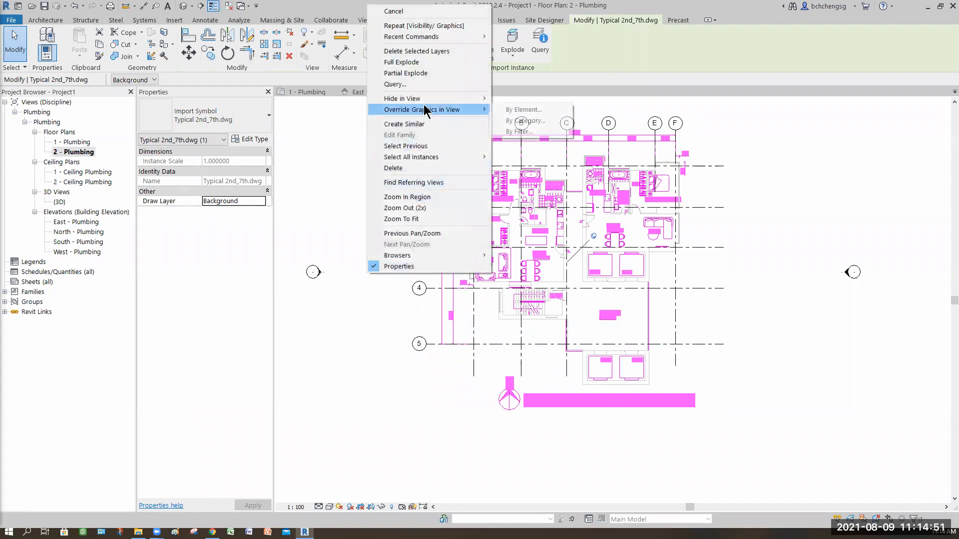
pyautogui.click(524, 109)
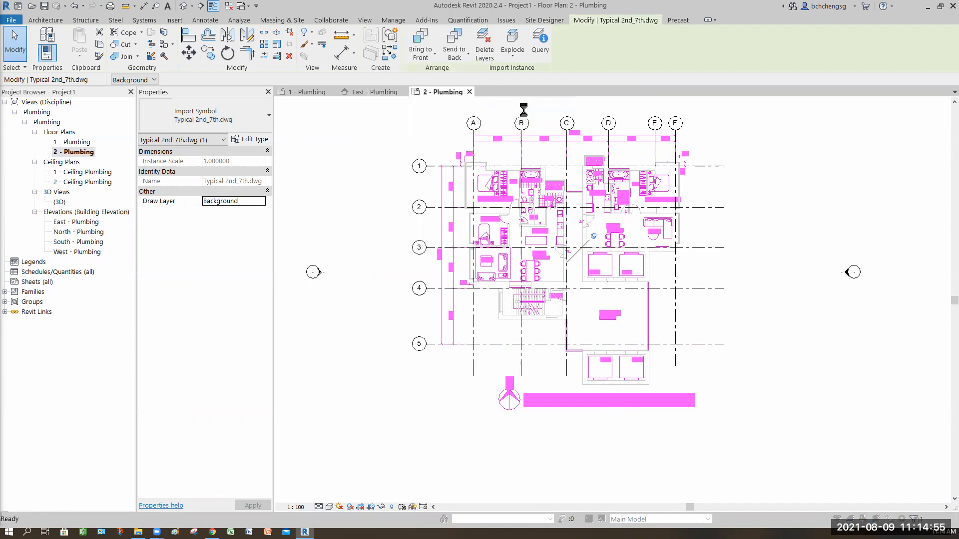
pyautogui.click(445, 313)
pyautogui.click(469, 381)
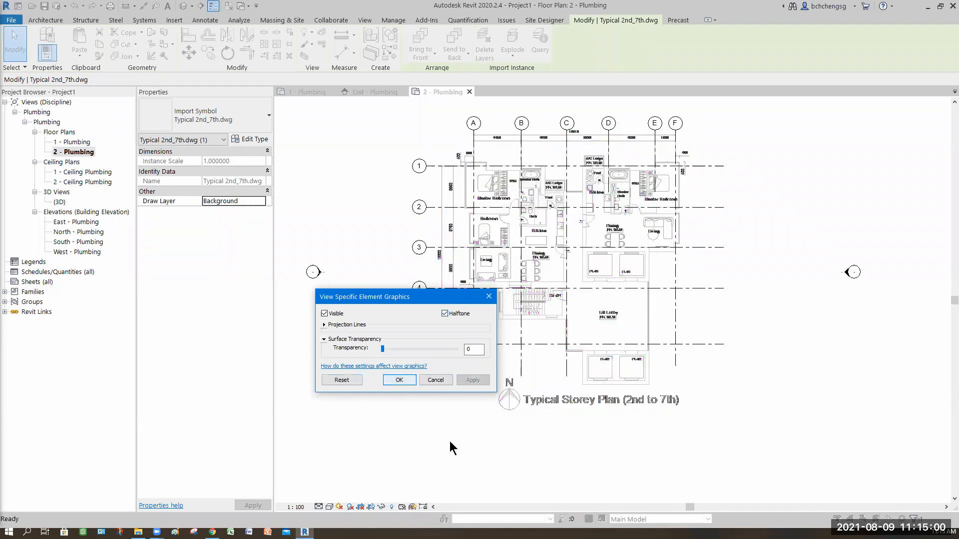
pyautogui.press('Return')
pyautogui.press('Escape')
# Examine the floor level labels of the dining rooms and lift lobby on the imported typical storey plan
pyautogui.scroll(4, 551, 216)
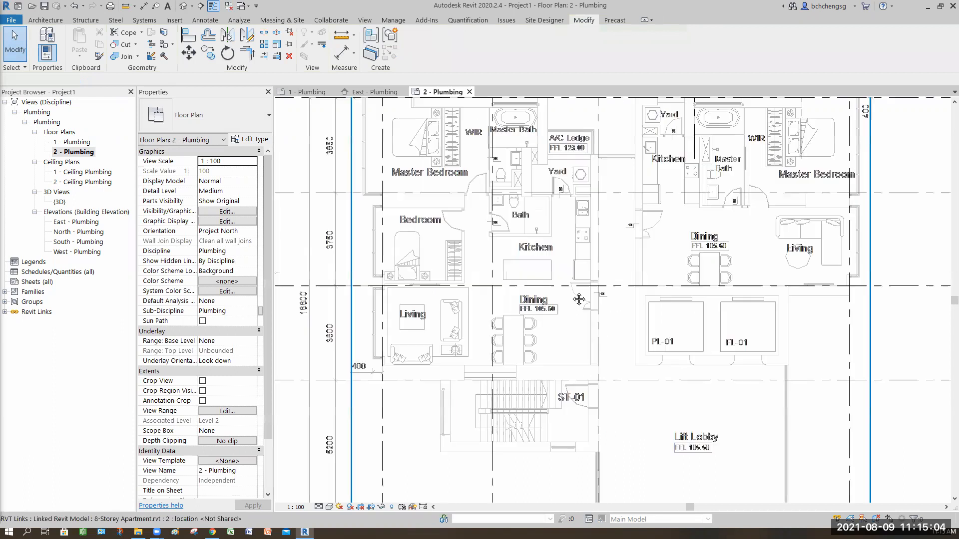
pyautogui.scroll(2, 578, 299)
pyautogui.scroll(1, 597, 325)
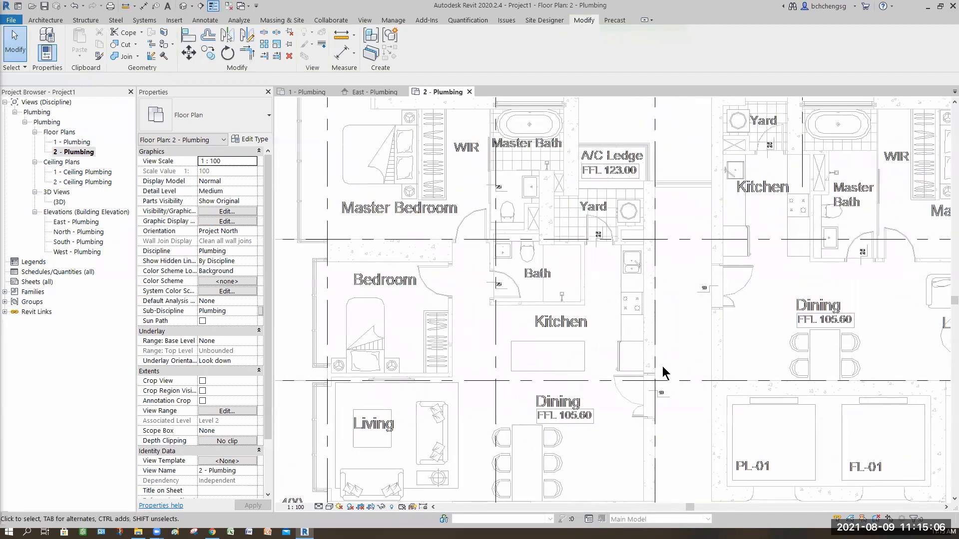
pyautogui.moveTo(617, 313)
pyautogui.mouseDown(button='middle')
pyautogui.moveTo(634, 365)
pyautogui.moveTo(603, 290)
pyautogui.mouseUp(button='middle')
pyautogui.moveTo(711, 398)
pyautogui.mouseDown(button='middle')
pyautogui.moveTo(679, 365)
pyautogui.moveTo(682, 355)
pyautogui.mouseUp(button='middle')
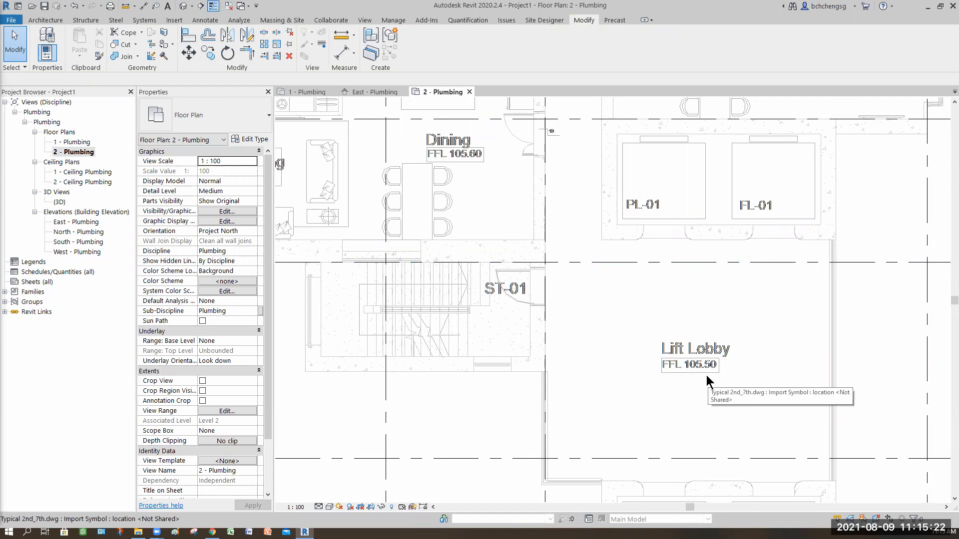
pyautogui.scroll(-3, 706, 376)
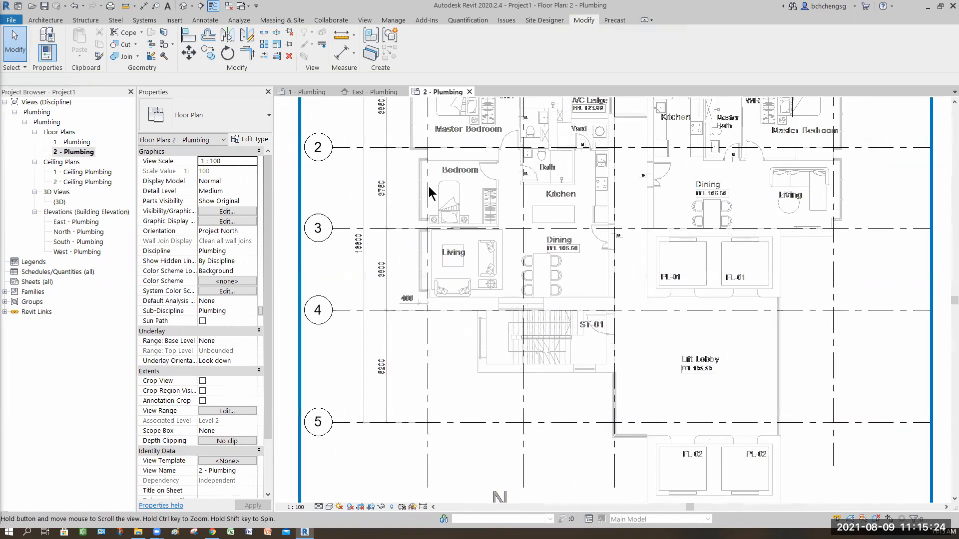
pyautogui.moveTo(428, 193); pyautogui.dragTo(456, 187, button='middle')
# Start Copy/Monitor on the linked building model in the East - Plumbing elevation and accept the Copy/Monitor options for levels
pyautogui.click(372, 92)
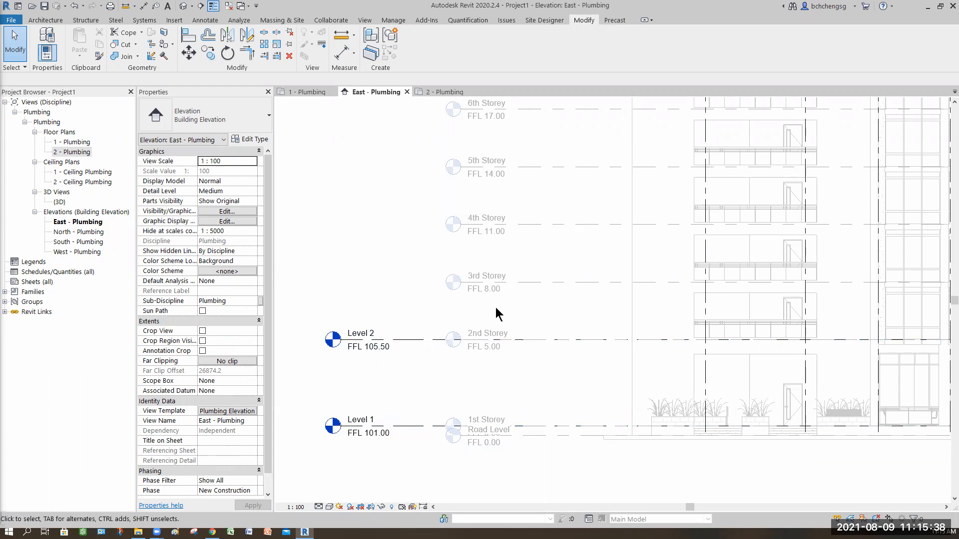
pyautogui.scroll(-3, 531, 382)
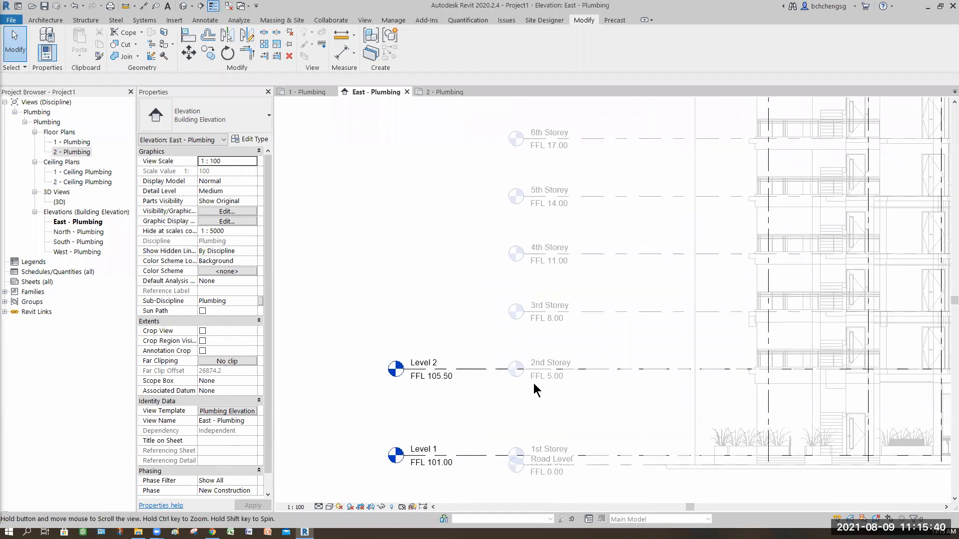
pyautogui.scroll(-1, 551, 394)
pyautogui.moveTo(585, 399); pyautogui.dragTo(491, 419, button='middle')
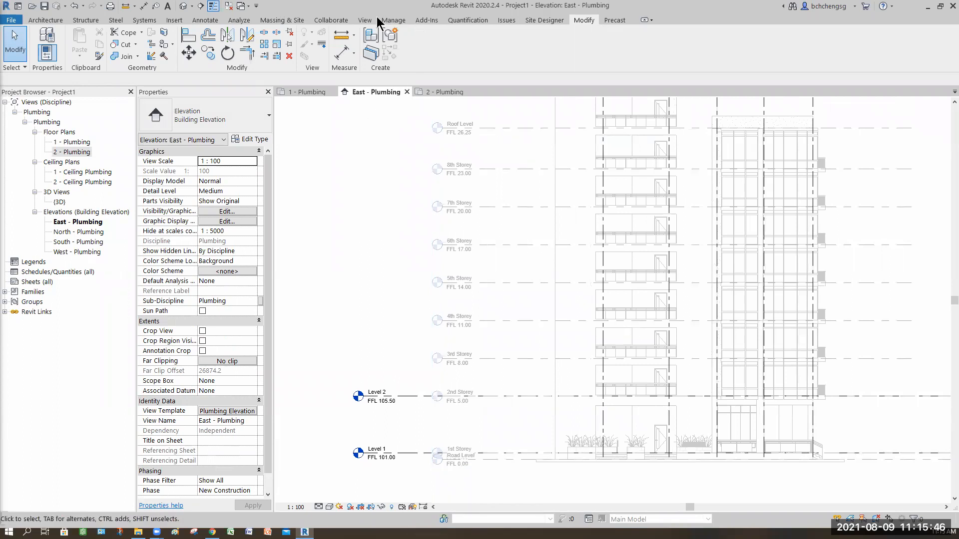
pyautogui.click(343, 22)
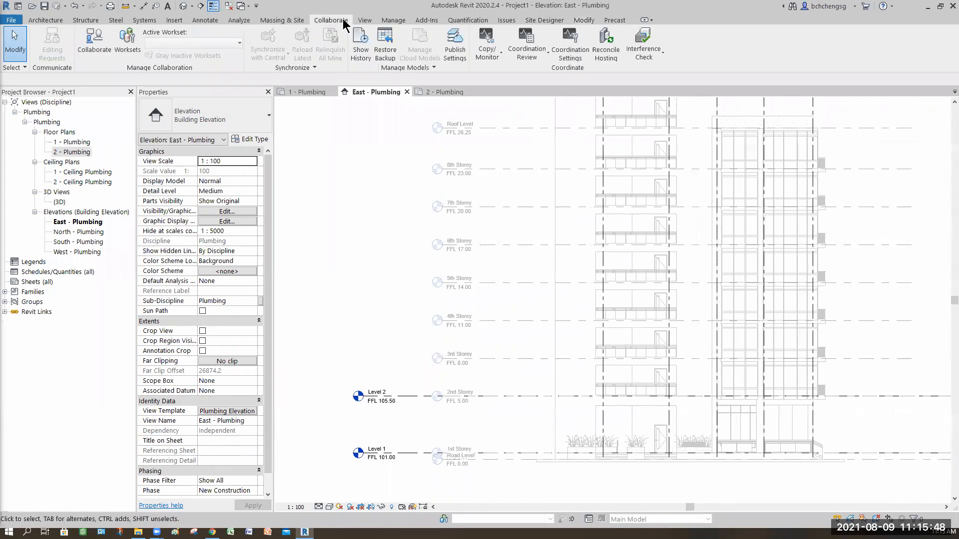
pyautogui.scroll(-1, 361, 175)
pyautogui.click(487, 50)
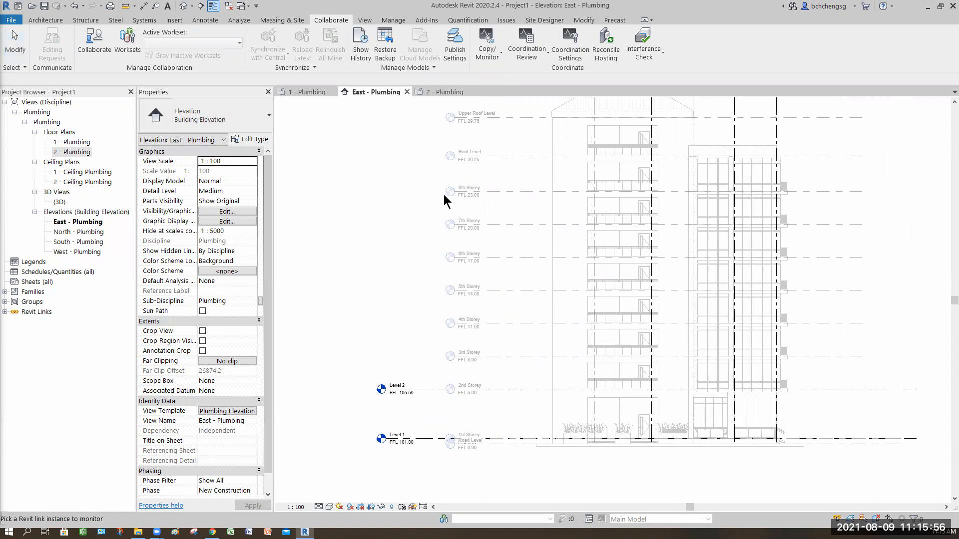
pyautogui.click(443, 193)
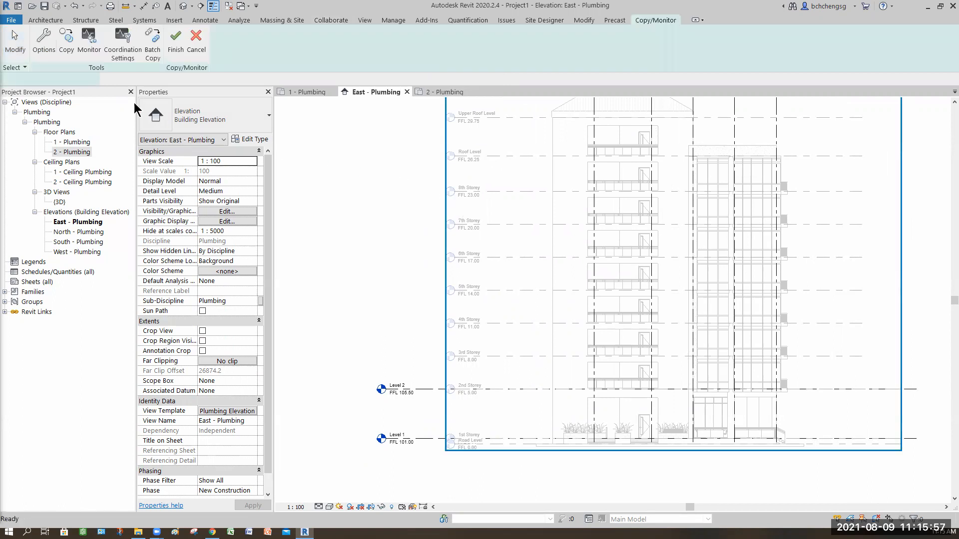
pyautogui.click(43, 50)
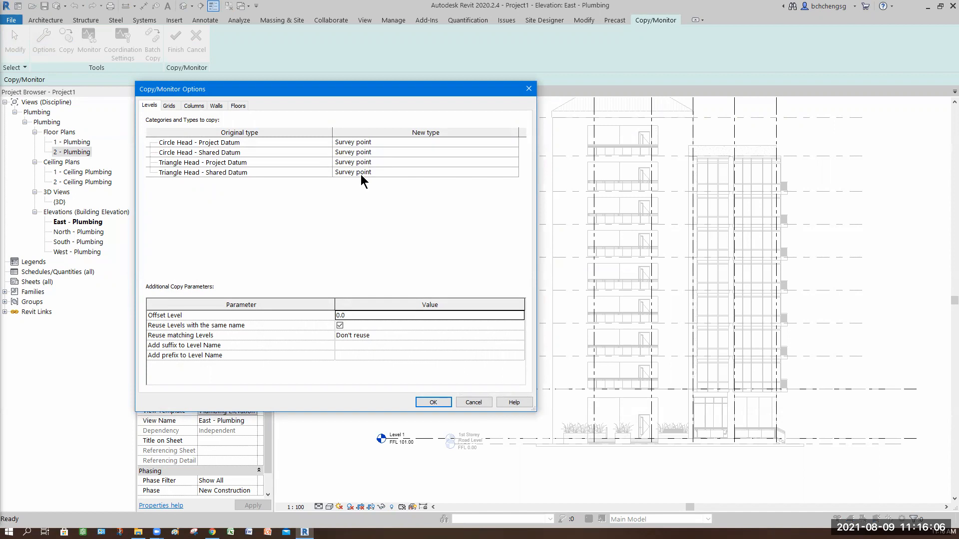
pyautogui.click(438, 402)
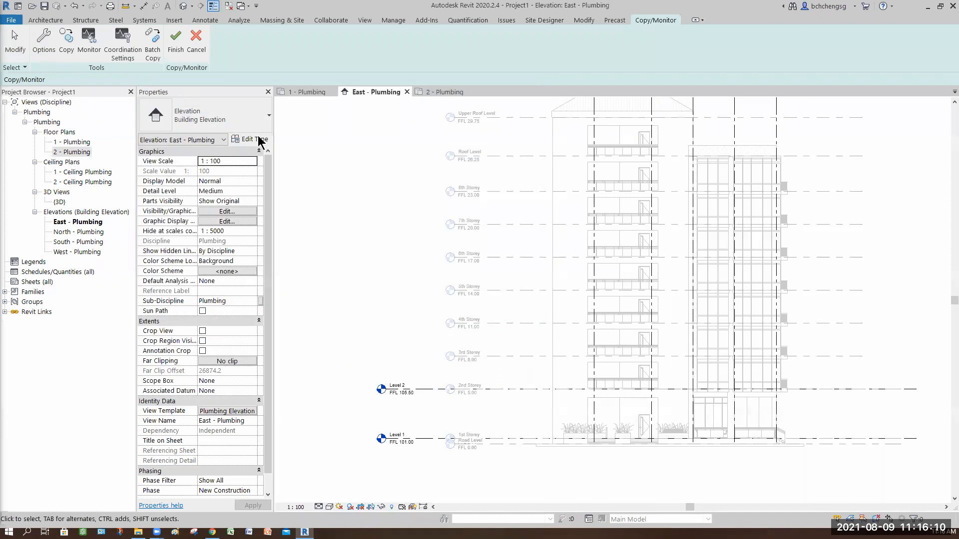
# Copy and monitor the linked model's levels from 3rd Storey up to Upper Roof Level, and finish Copy/Monitor
pyautogui.moveTo(386, 233); pyautogui.dragTo(382, 215, button='middle')
pyautogui.click(66, 41)
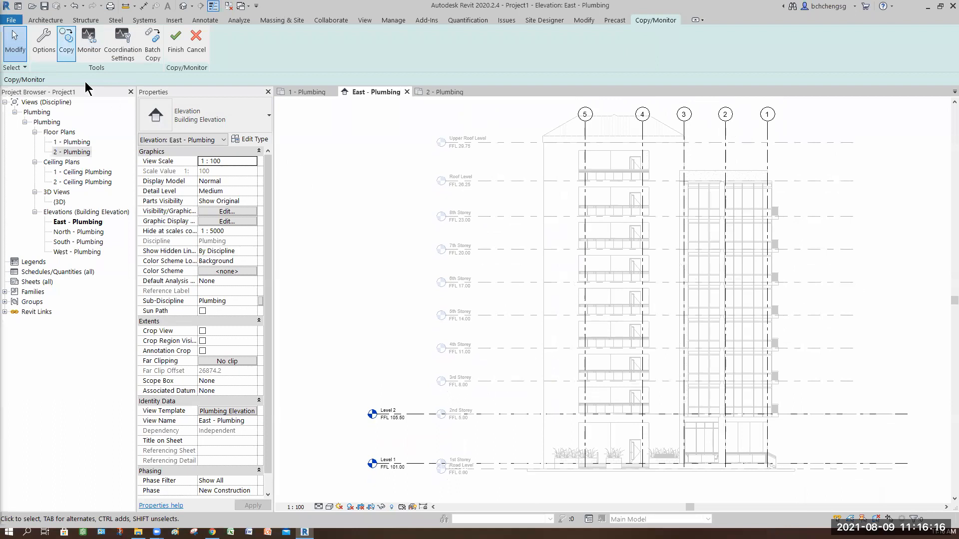
pyautogui.moveTo(484, 117); pyautogui.dragTo(411, 263)
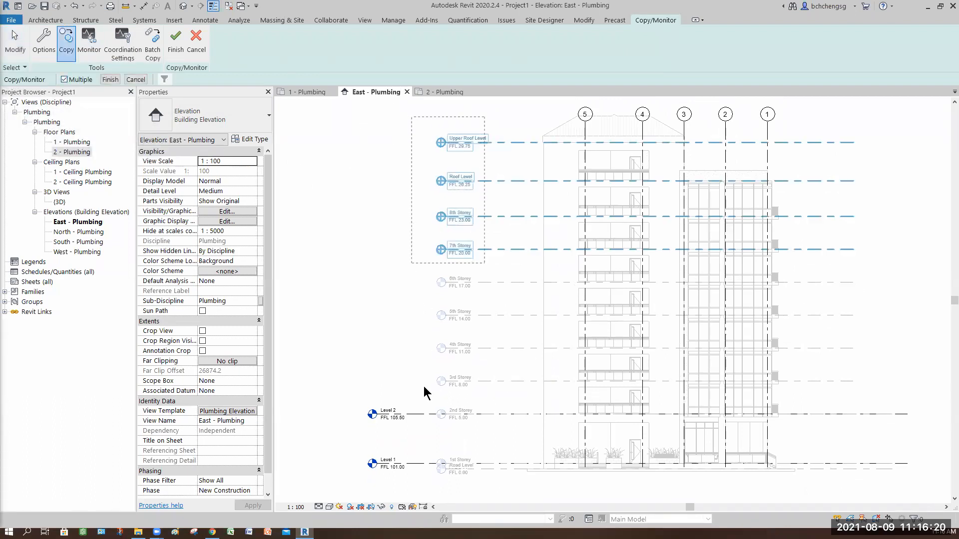
pyautogui.moveTo(424, 387); pyautogui.dragTo(424, 389)
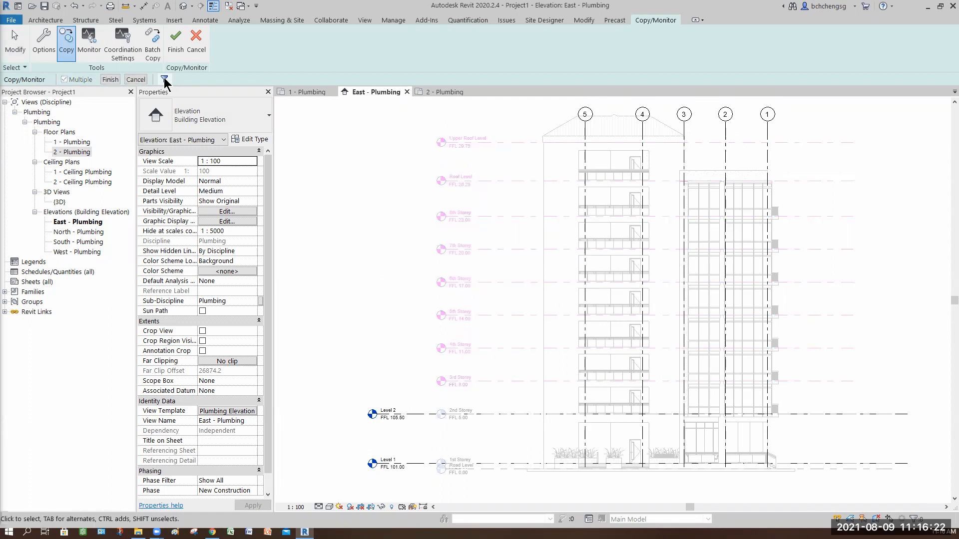
pyautogui.click(164, 80)
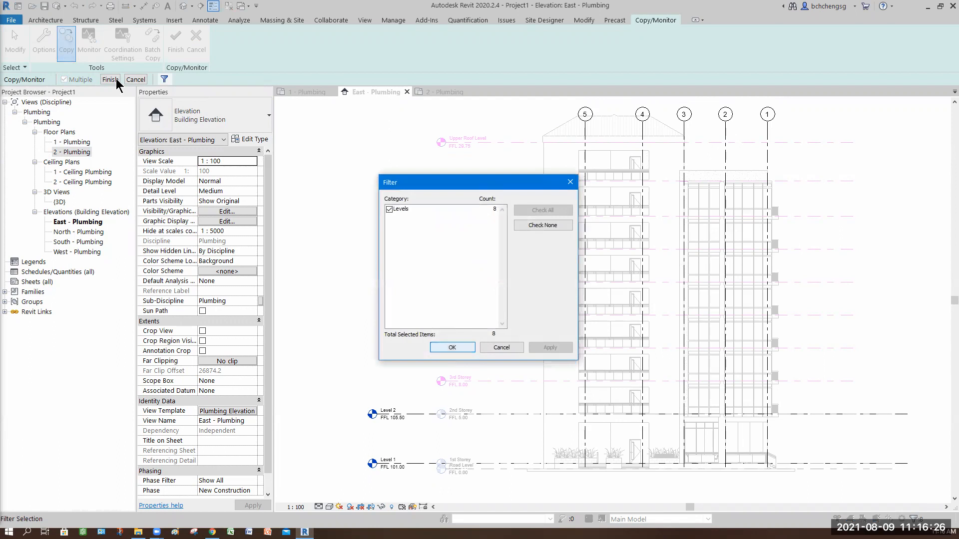
pyautogui.press('Return')
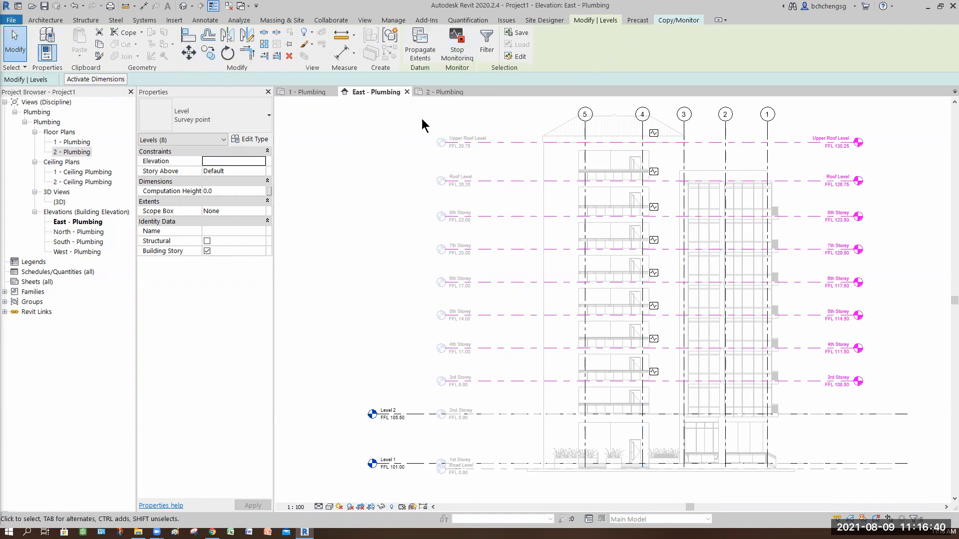
pyautogui.click(171, 47)
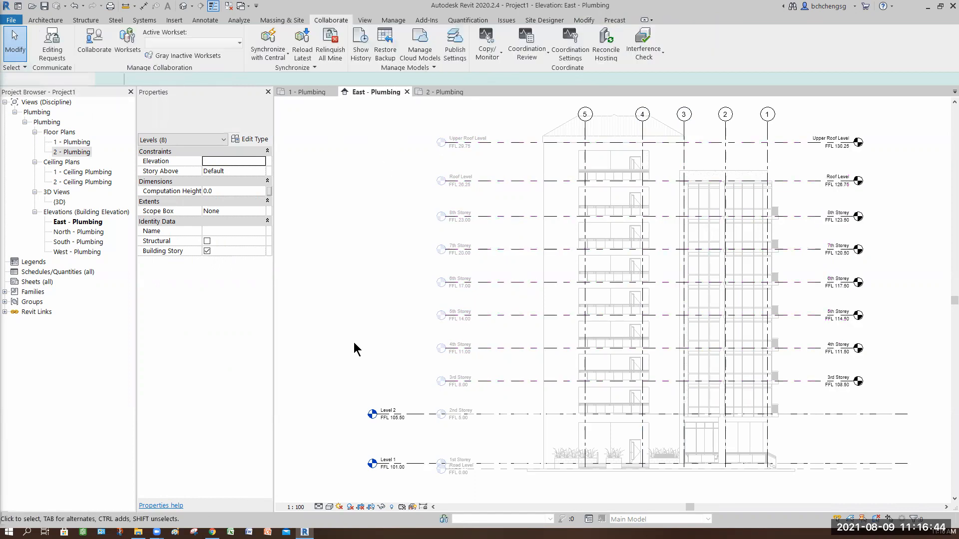
# Show the level heads at the left ends of the 3rd, 4th and 5th Storey levels in the East elevation
pyautogui.scroll(2, 479, 405)
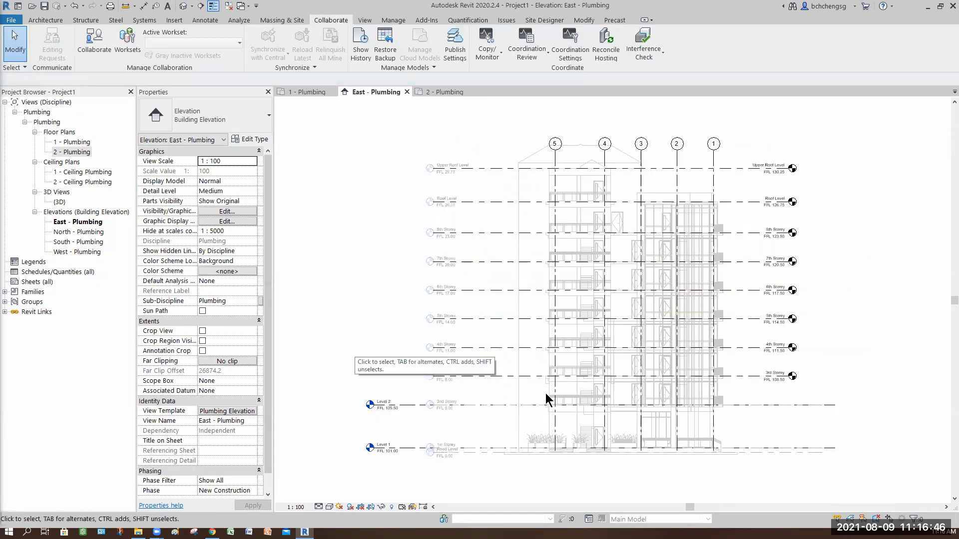
pyautogui.click(479, 399)
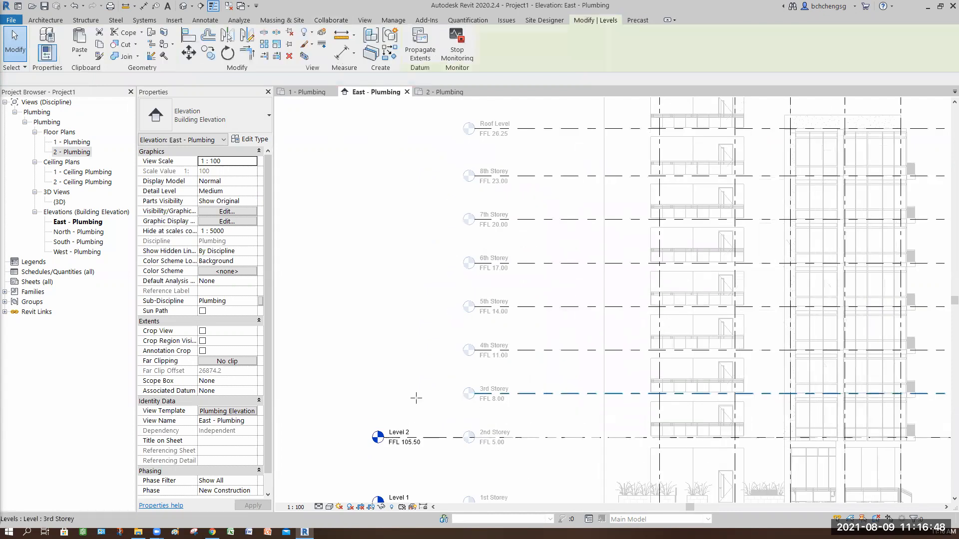
pyautogui.moveTo(474, 394); pyautogui.dragTo(383, 394)
pyautogui.click(352, 393)
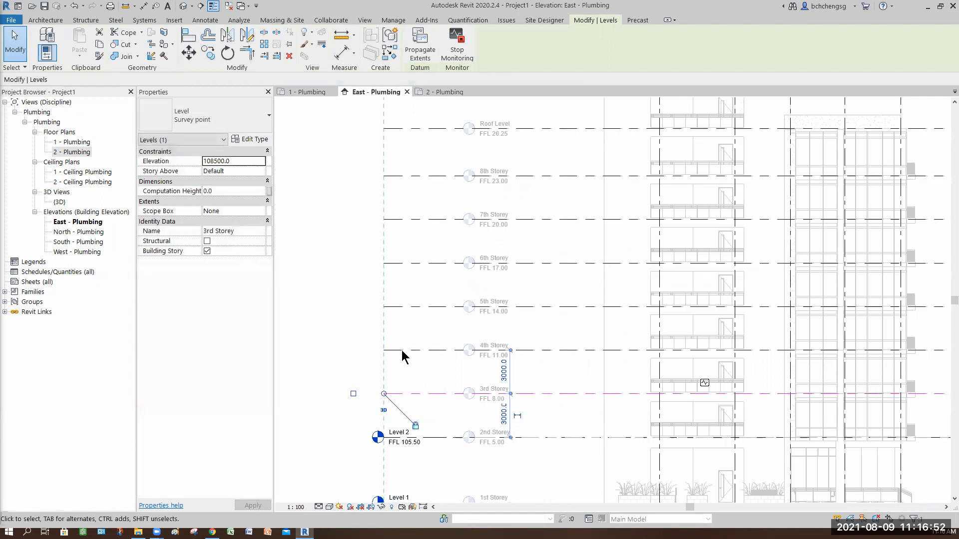
pyautogui.click(391, 350)
pyautogui.click(353, 350)
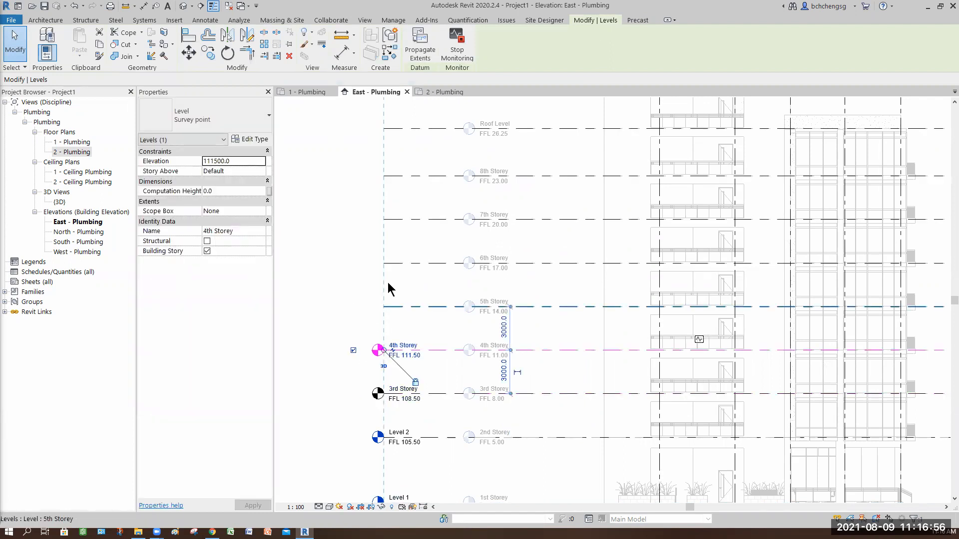
pyautogui.click(396, 306)
pyautogui.click(353, 306)
# Show the left-end level heads of the 6th Storey, 7th Storey, 8th Storey and Roof Level
pyautogui.click(383, 264)
pyautogui.click(351, 262)
pyautogui.click(399, 262)
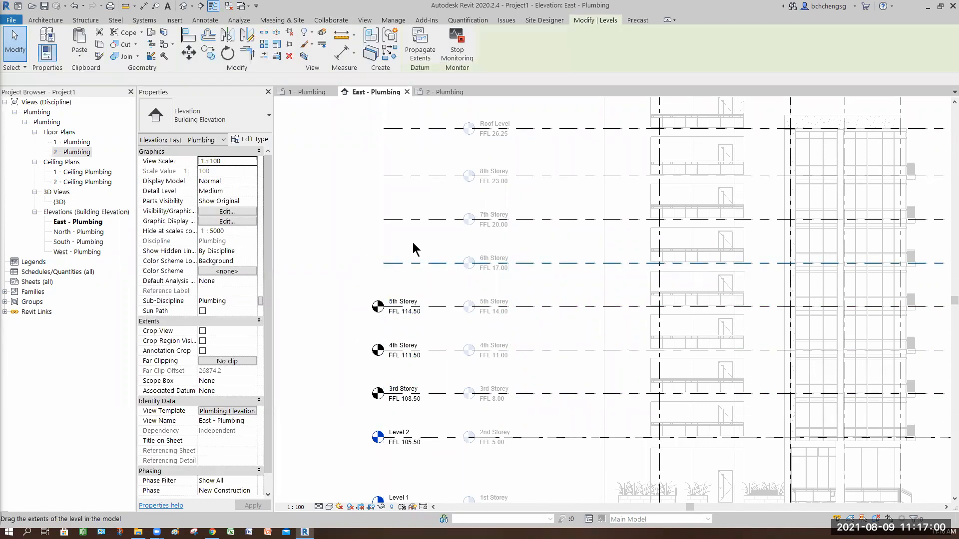
pyautogui.moveTo(357, 223); pyautogui.dragTo(396, 307, button='middle')
pyautogui.click(432, 303)
pyautogui.click(392, 303)
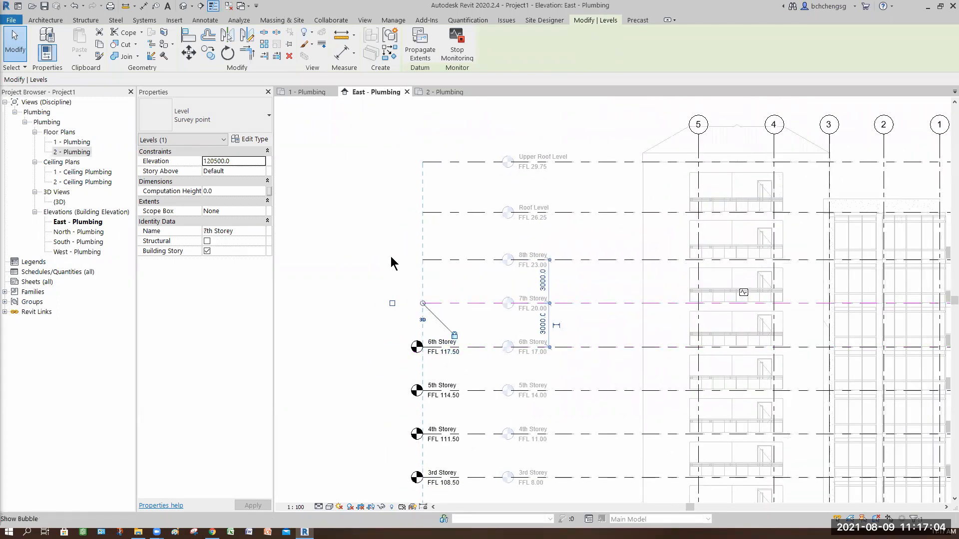
pyautogui.click(435, 259)
pyautogui.click(395, 213)
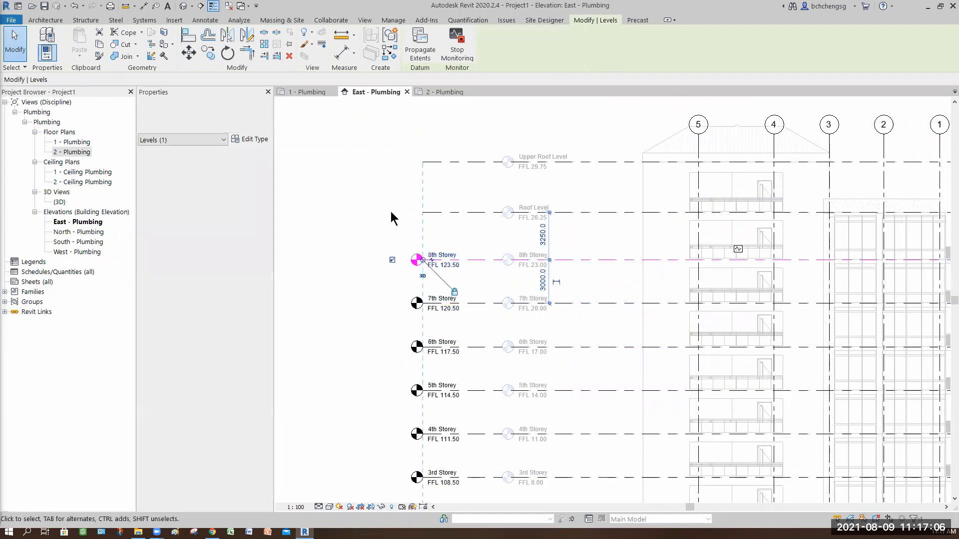
pyautogui.click(392, 212)
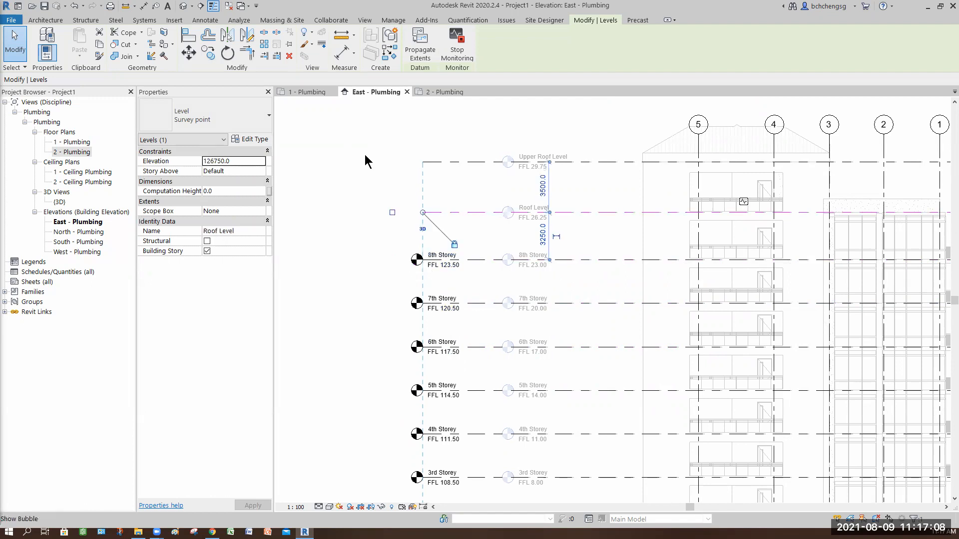
pyautogui.click(411, 133)
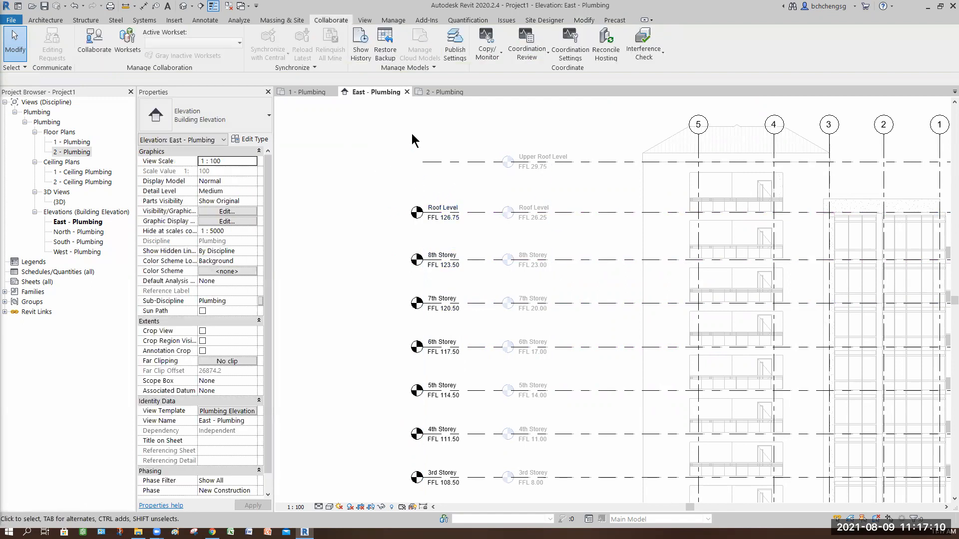
# Delete the copied Upper Roof Level from the project and dismiss the coordination alert
pyautogui.click(432, 162)
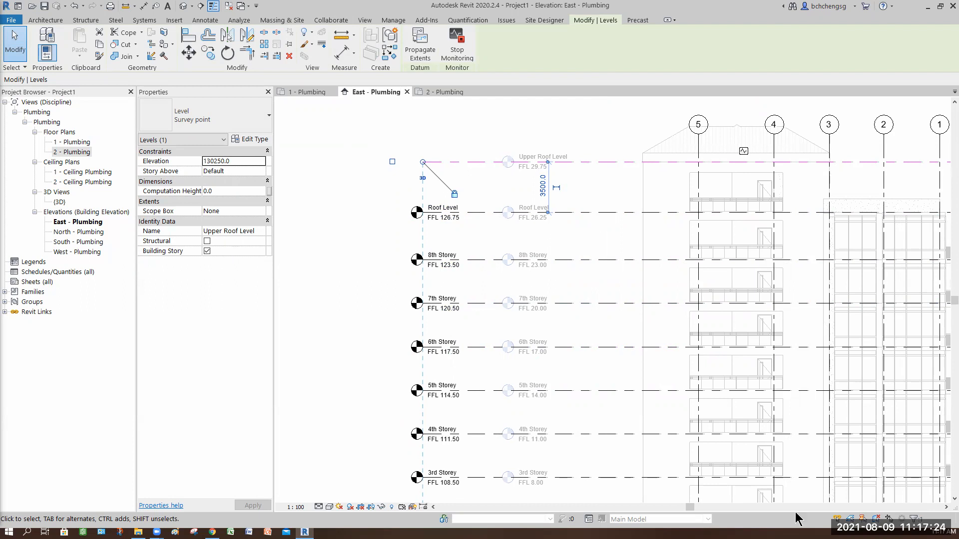
pyautogui.press('Delete')
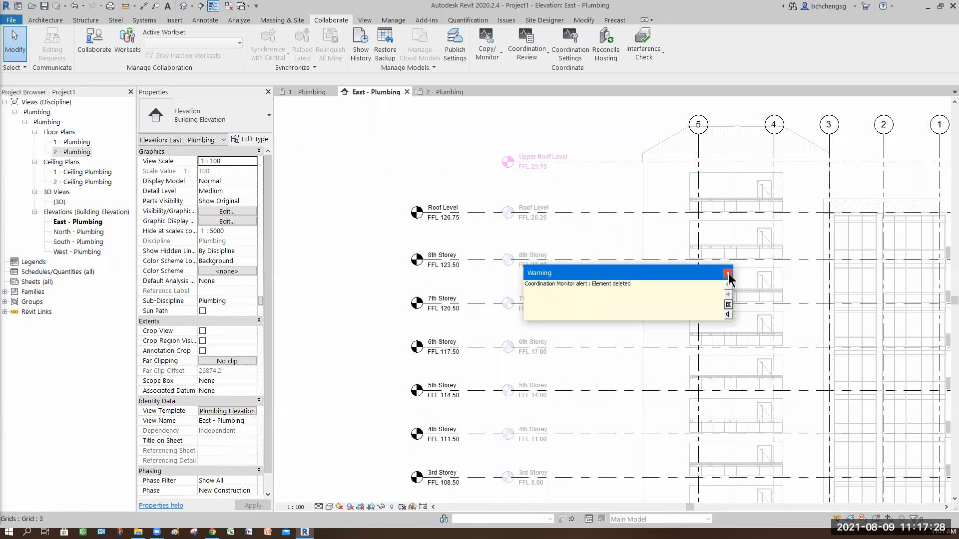
pyautogui.click(728, 274)
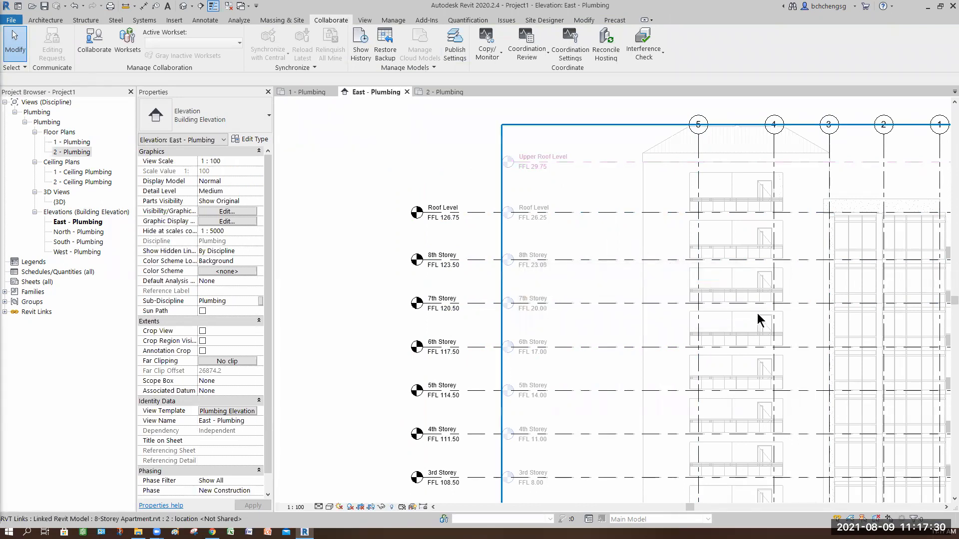
# Run a Coordination Review on the linked 8-Storey Apartment model and accept the difference for the deleted Upper Roof Level
pyautogui.scroll(-4, 656, 274)
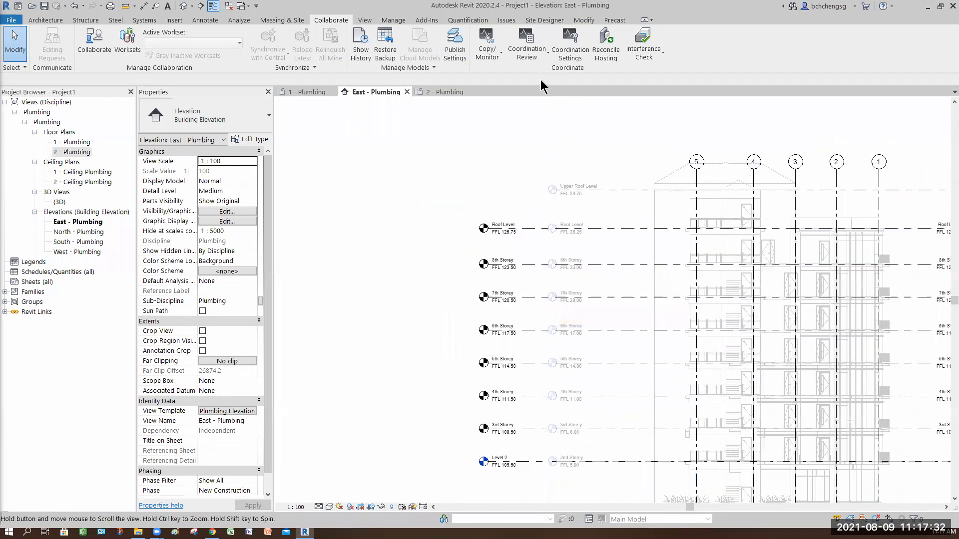
pyautogui.click(534, 62)
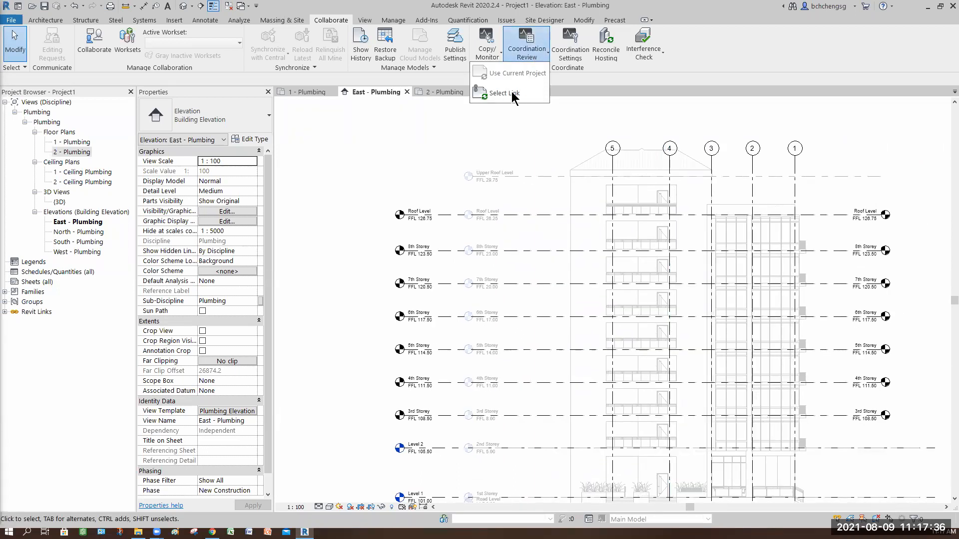
pyautogui.click(512, 95)
pyautogui.click(577, 234)
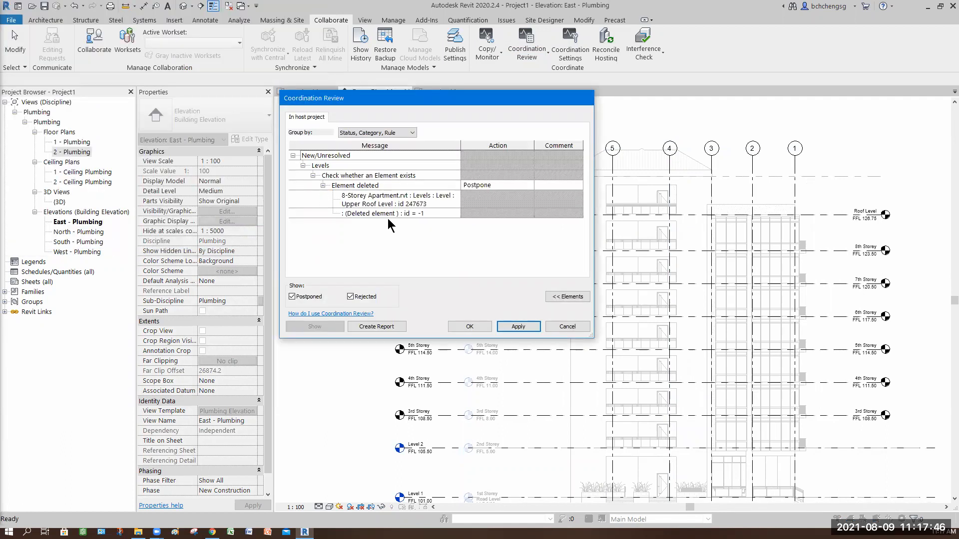
pyautogui.click(532, 186)
pyautogui.click(531, 184)
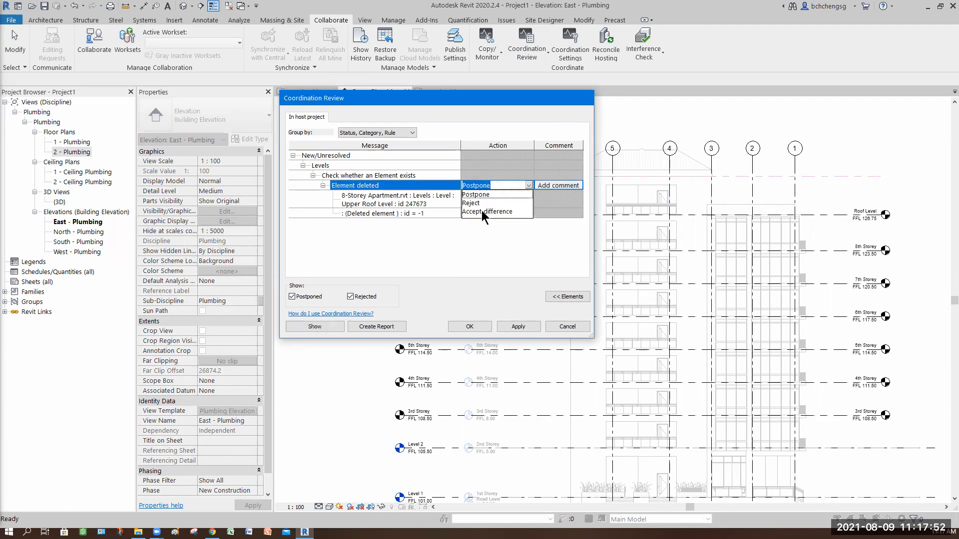
pyautogui.click(517, 330)
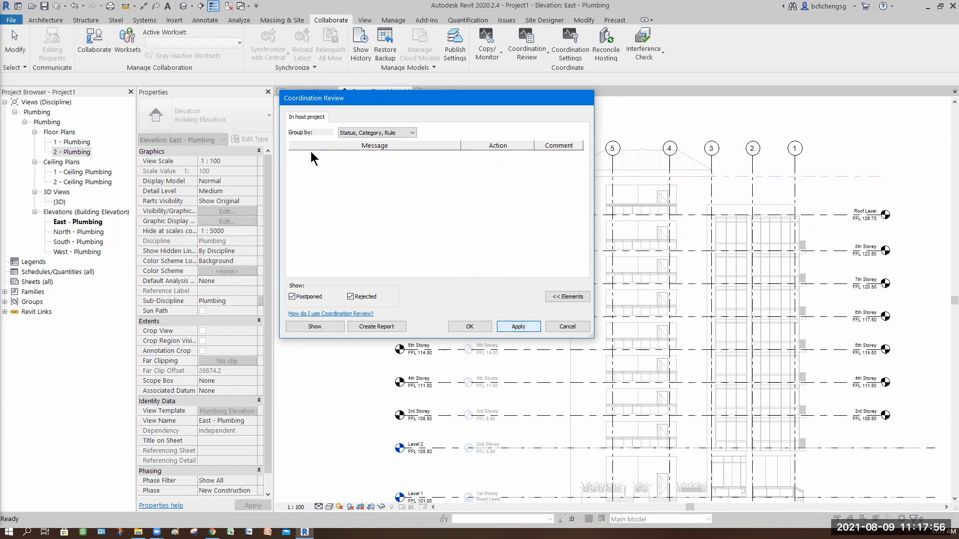
pyautogui.click(470, 327)
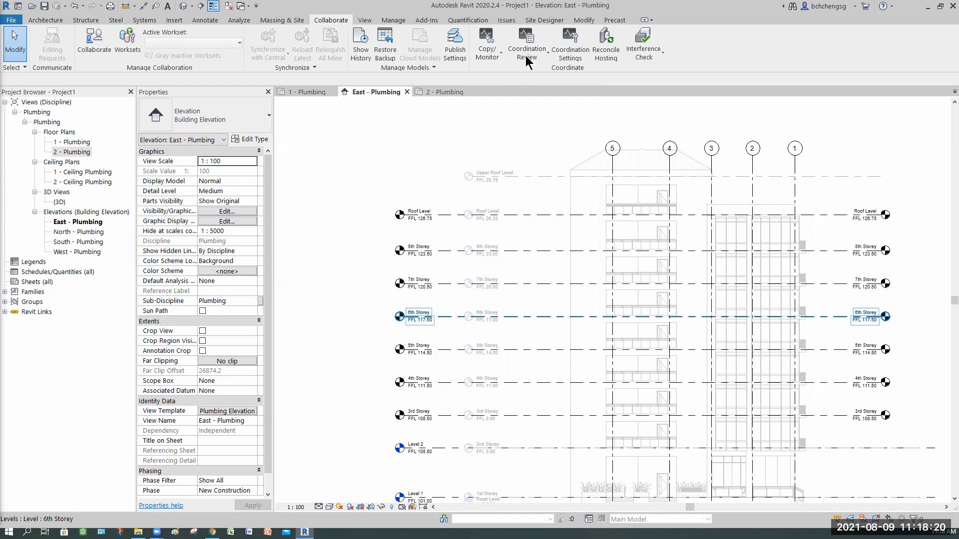
pyautogui.press('Escape')
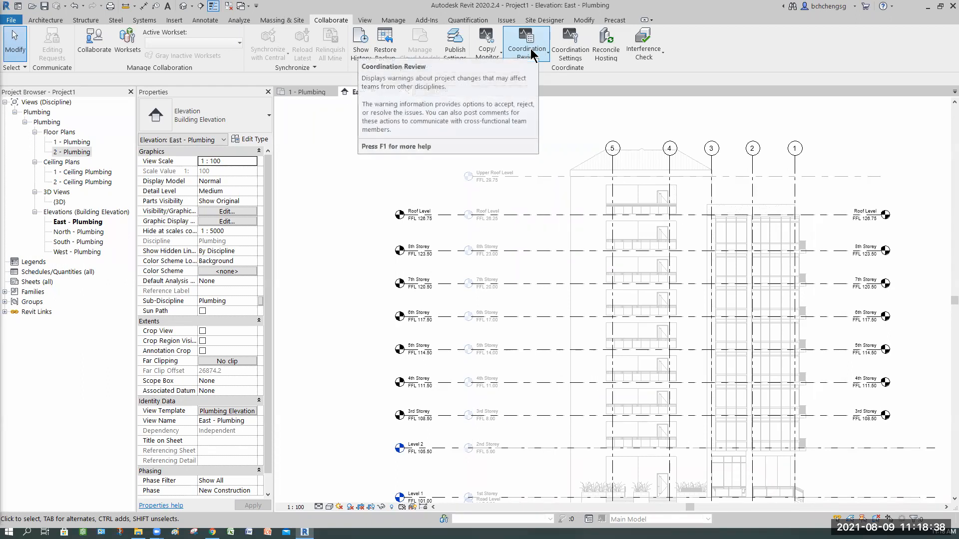
pyautogui.click(531, 54)
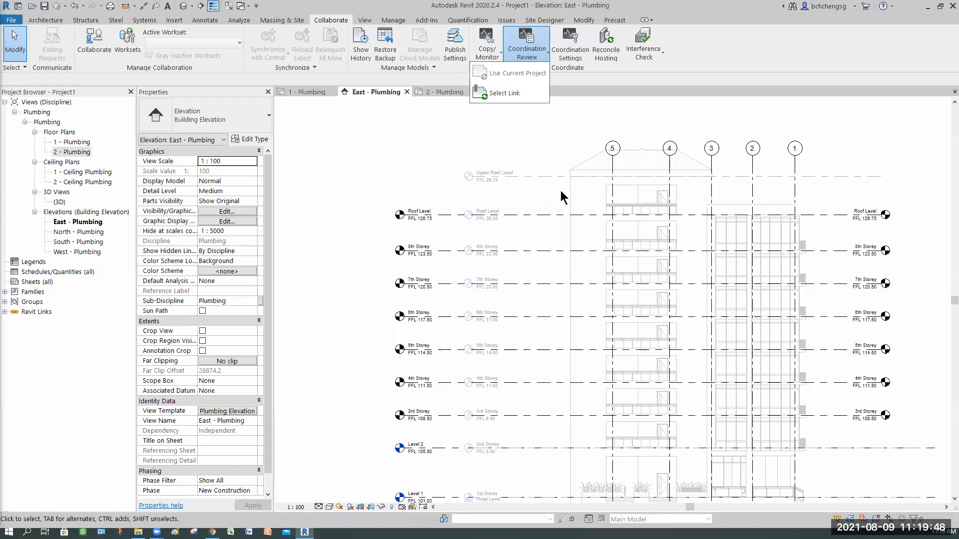
pyautogui.click(583, 218)
# Examine the names and FFL elevations of the project's levels against the linked model's levels in the East elevation
pyautogui.scroll(-1, 633, 256)
pyautogui.moveTo(644, 265); pyautogui.dragTo(625, 253, button='middle')
pyautogui.moveTo(781, 263); pyautogui.dragTo(738, 235, button='middle')
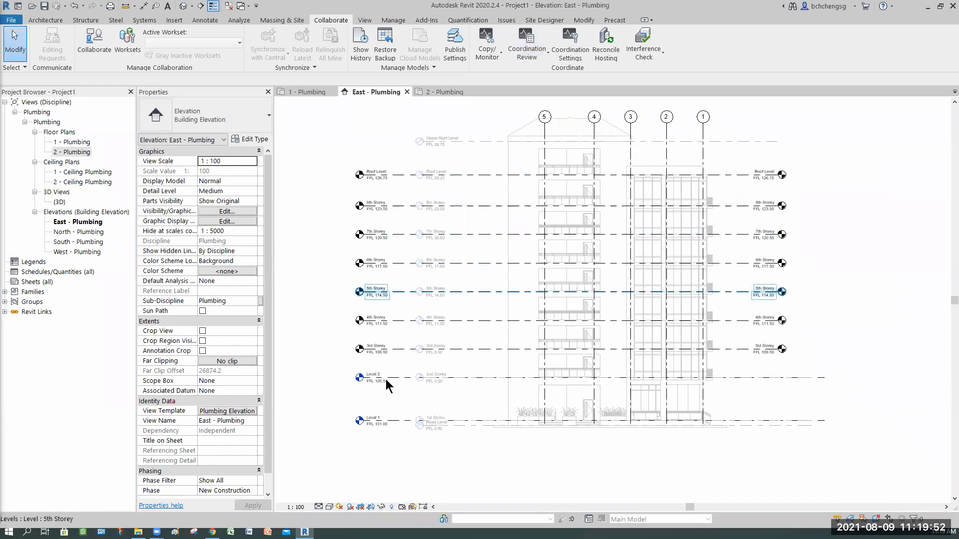
pyautogui.scroll(3, 386, 361)
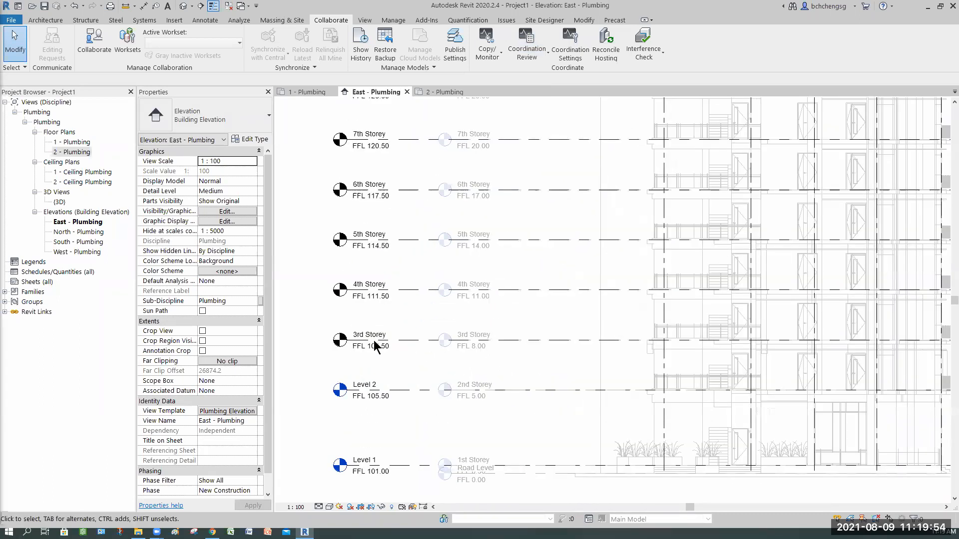
pyautogui.scroll(1, 376, 345)
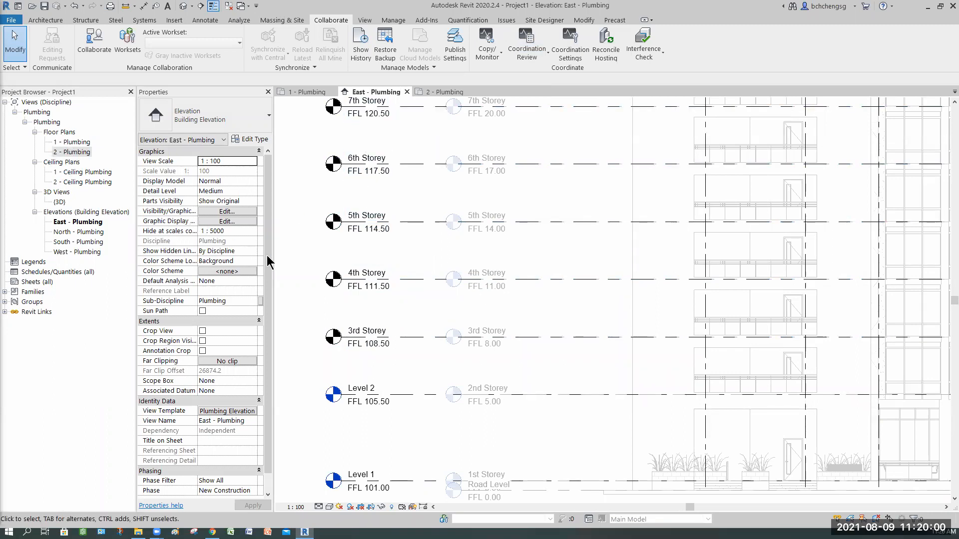
pyautogui.moveTo(366, 300); pyautogui.dragTo(443, 313, button='middle')
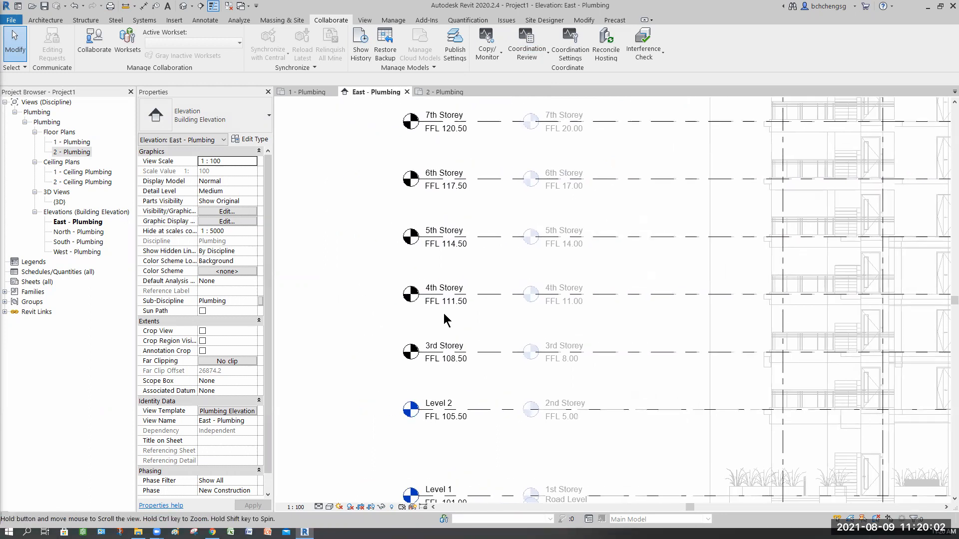
pyautogui.scroll(-3, 479, 320)
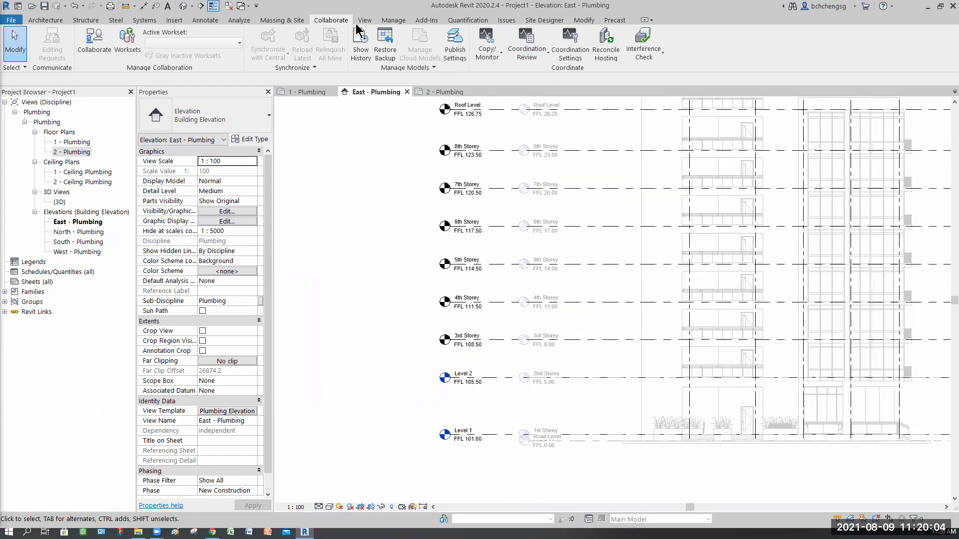
# Create floor plan views for all levels from the 3rd Storey up to the Roof Level
pyautogui.click(364, 20)
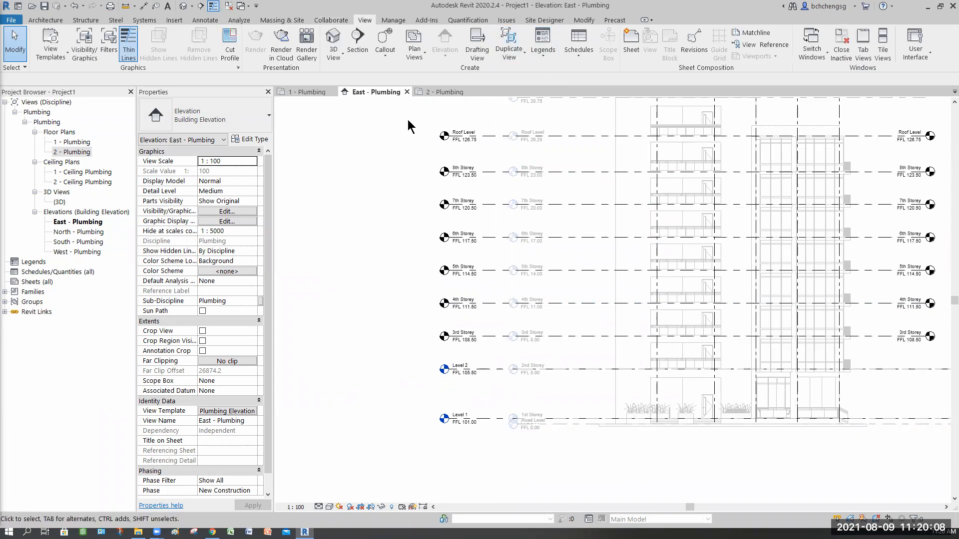
pyautogui.click(414, 50)
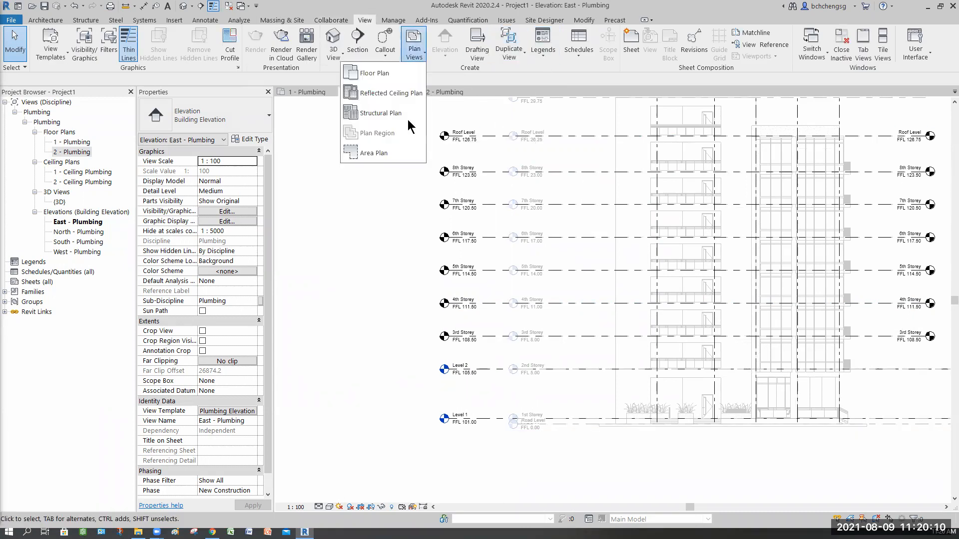
pyautogui.click(370, 75)
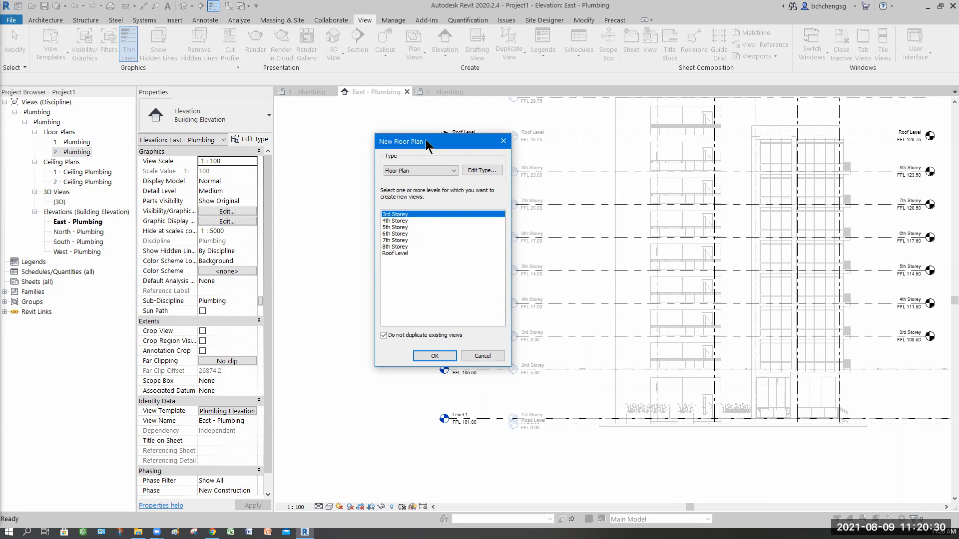
pyautogui.moveTo(426, 141); pyautogui.dragTo(388, 148)
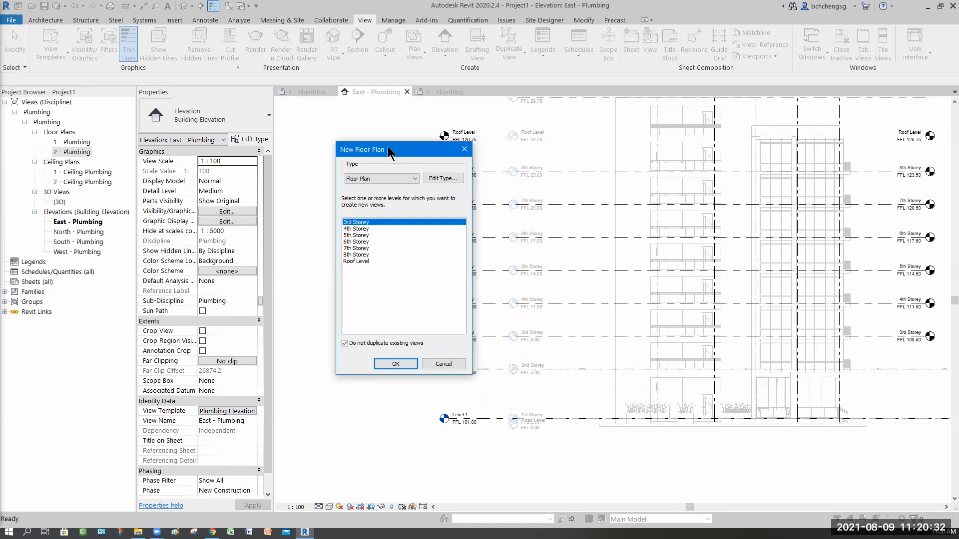
pyautogui.keyDown('shift'); pyautogui.click(358, 262); pyautogui.keyUp('shift')
pyautogui.click(395, 364)
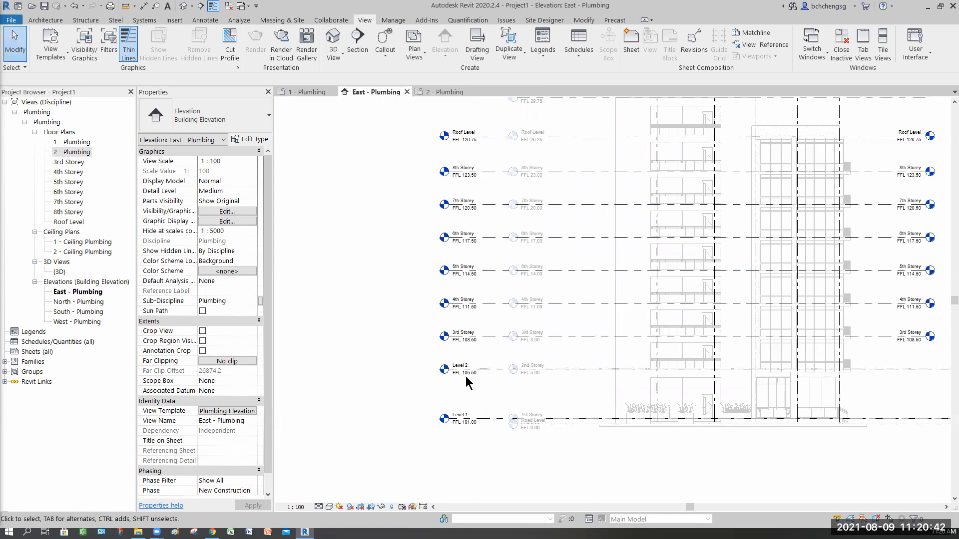
# Monitor Level 2 against the linked model's 2nd Storey and Level 1 against its 1st Storey, and finish Copy/Monitor
pyautogui.moveTo(459, 400)
pyautogui.mouseDown(button='middle')
pyautogui.moveTo(444, 395)
pyautogui.moveTo(457, 387)
pyautogui.mouseUp(button='middle')
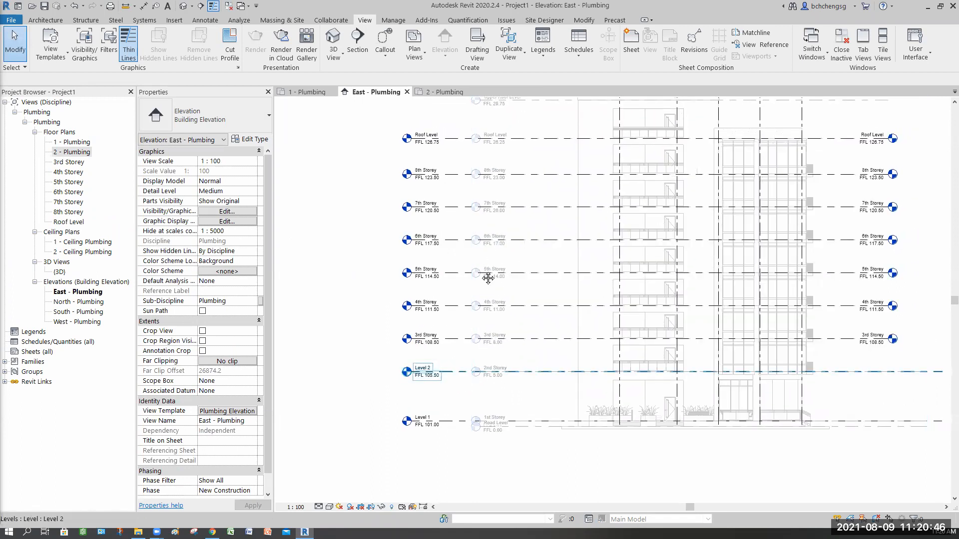
pyautogui.moveTo(477, 290); pyautogui.dragTo(428, 373, button='middle')
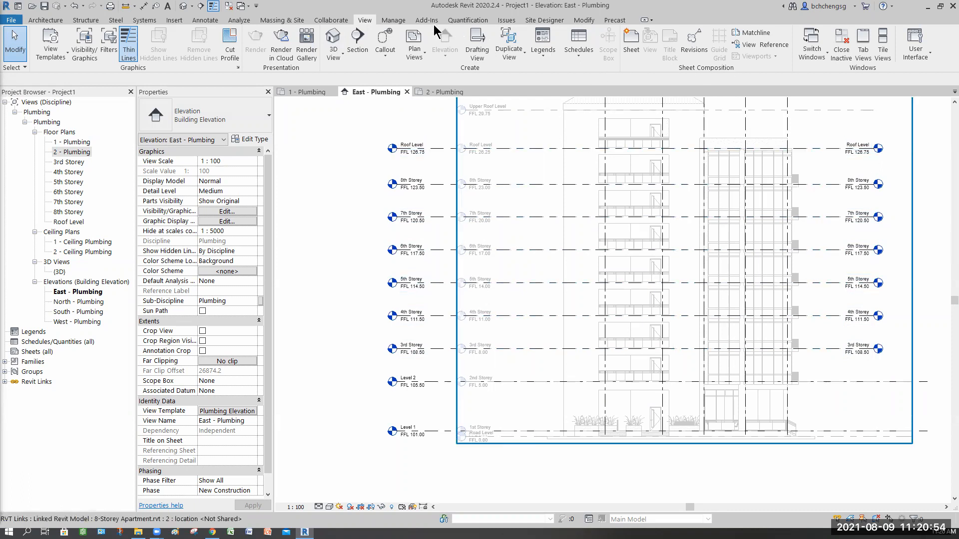
pyautogui.click(333, 20)
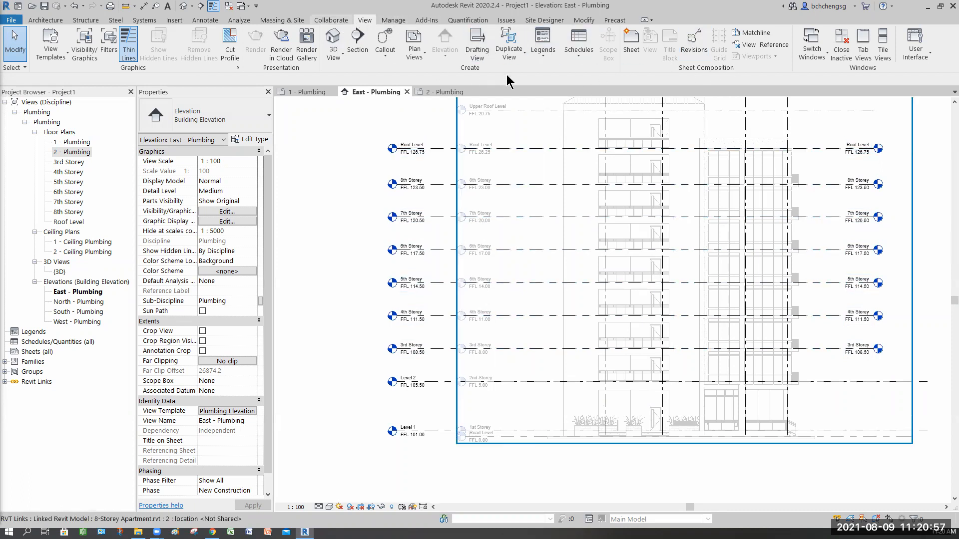
pyautogui.click(455, 93)
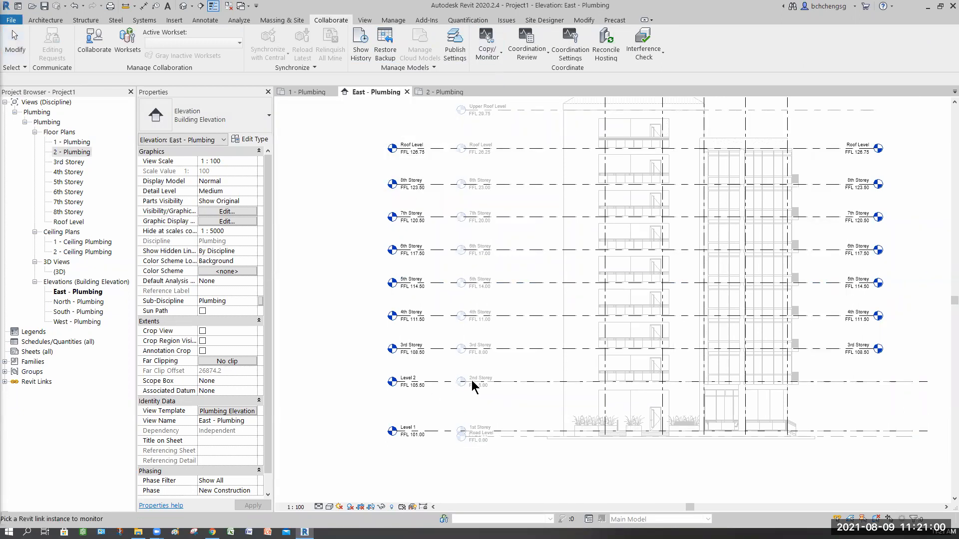
pyautogui.click(480, 167)
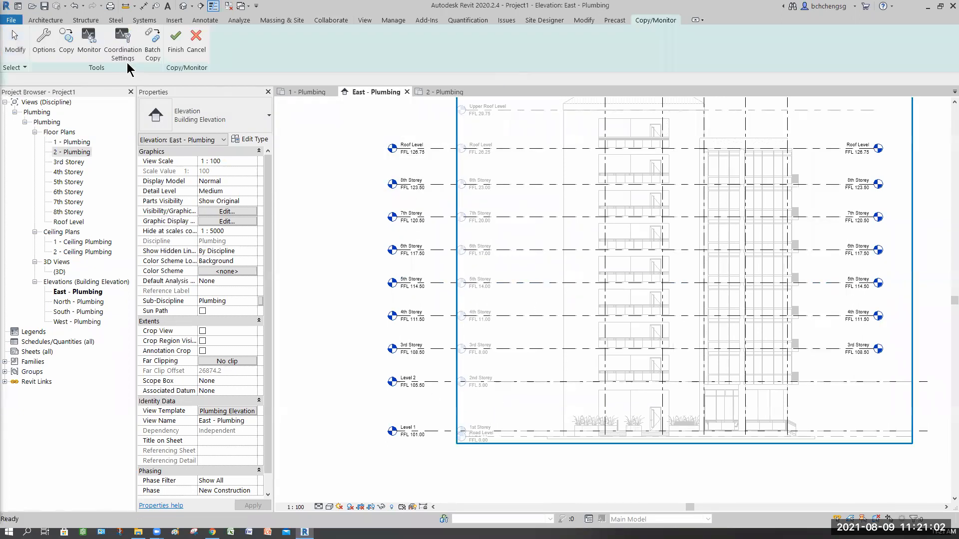
pyautogui.click(87, 46)
pyautogui.click(506, 380)
pyautogui.click(506, 381)
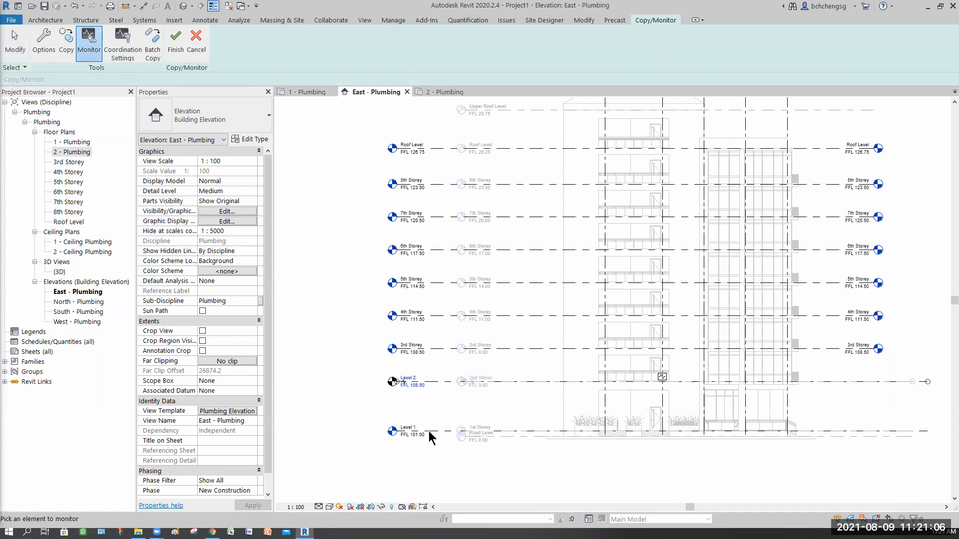
pyautogui.click(515, 432)
pyautogui.click(515, 431)
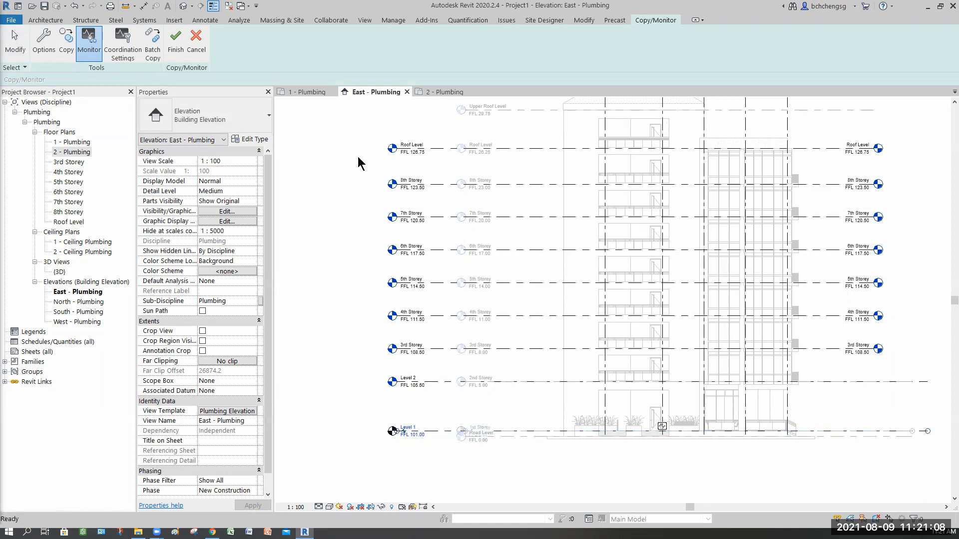
pyautogui.click(176, 43)
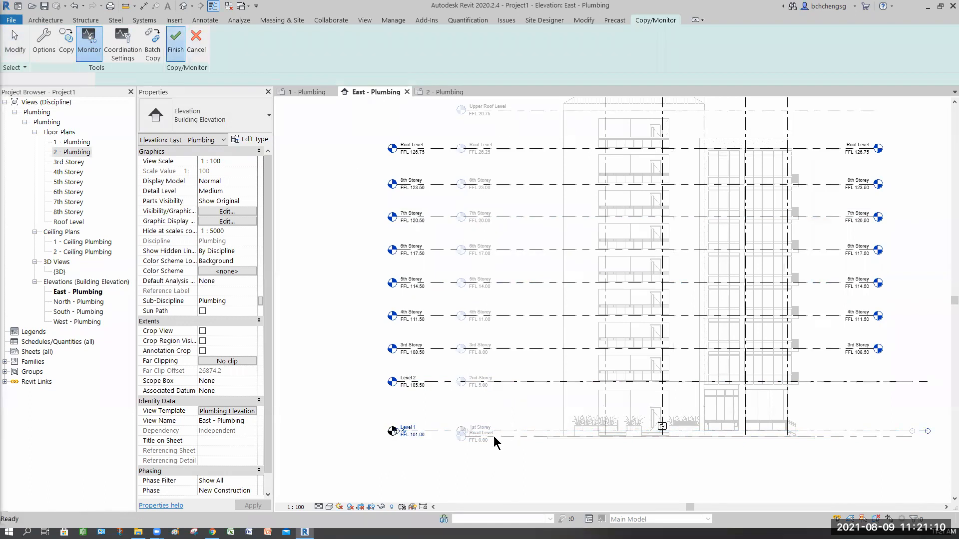
# Rename Level 2 as 2nd Storey in the East elevation to match the linked level
pyautogui.scroll(2, 494, 437)
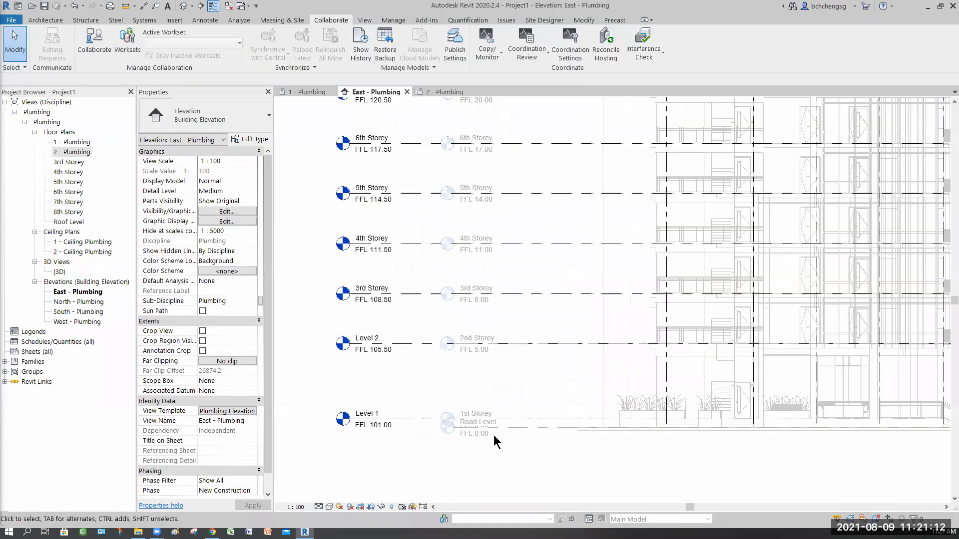
pyautogui.scroll(1, 493, 436)
pyautogui.moveTo(454, 442); pyautogui.dragTo(460, 443, button='middle')
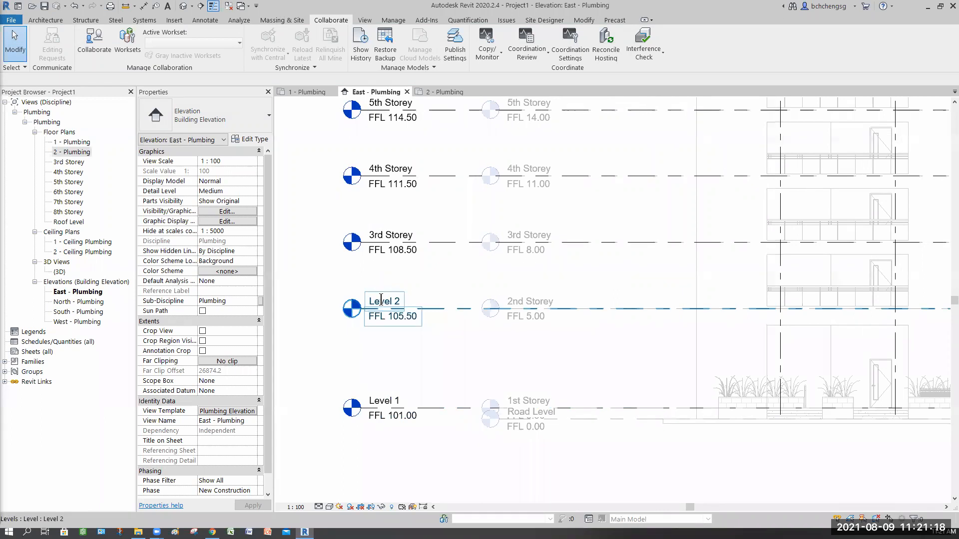
pyautogui.doubleClick(380, 300)
pyautogui.write('2ns Storey')
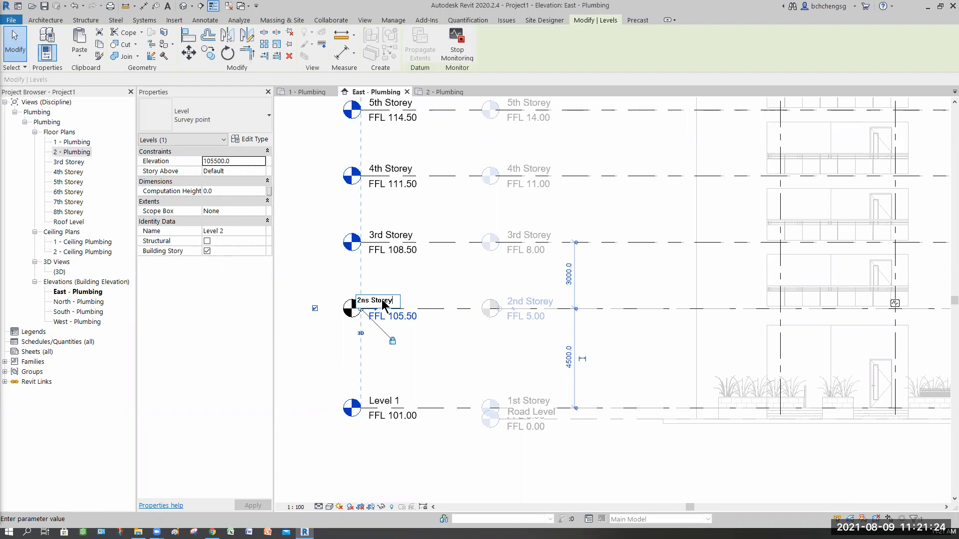
pyautogui.press('Return')
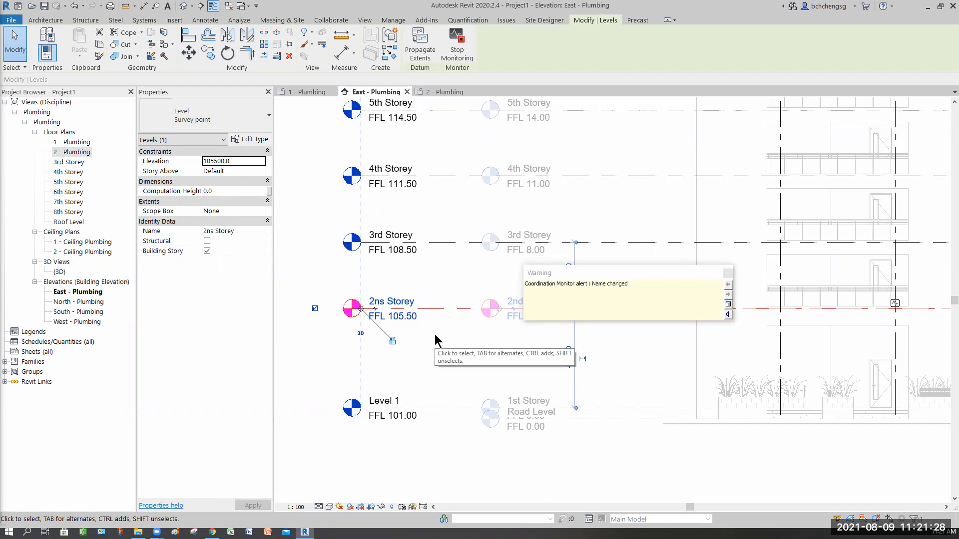
pyautogui.click(384, 301)
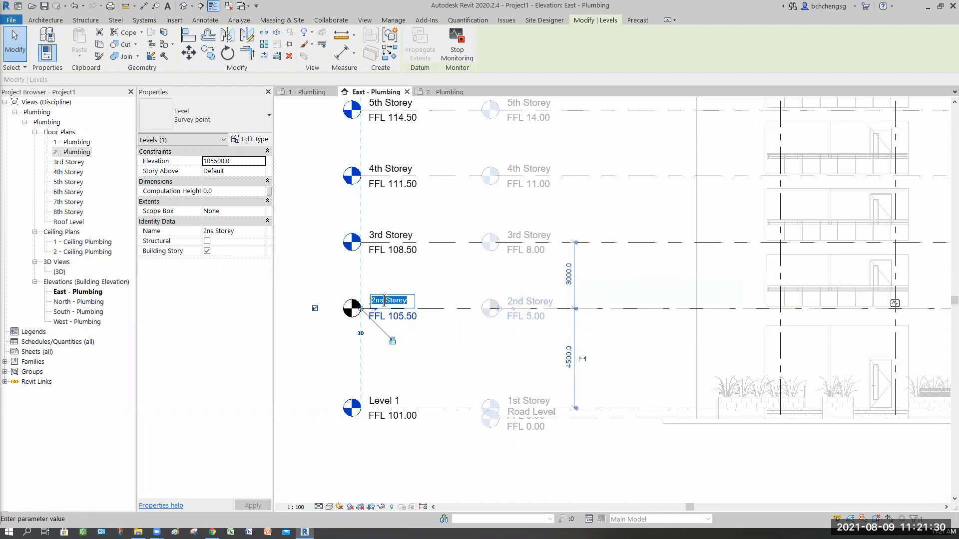
pyautogui.click(384, 300)
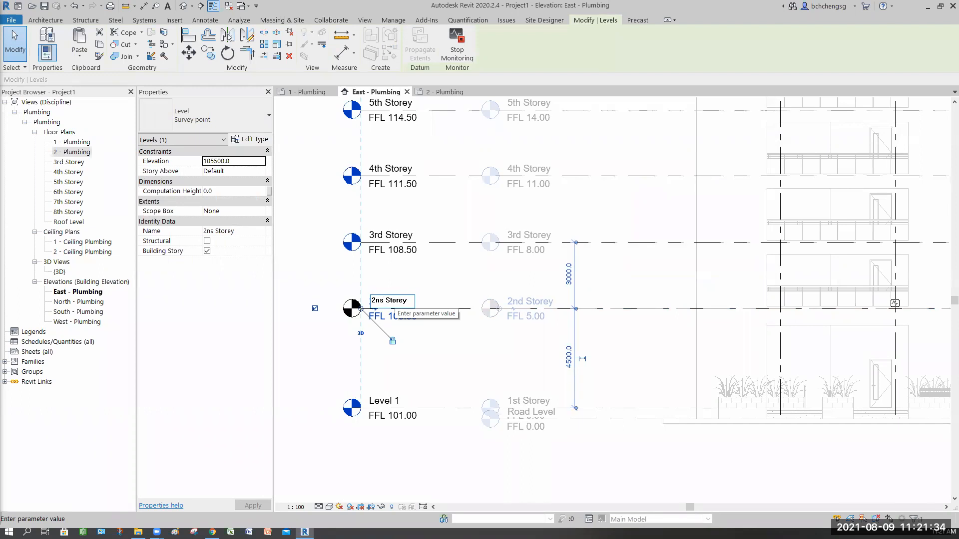
pyautogui.press('BackSpace')
pyautogui.write('d')
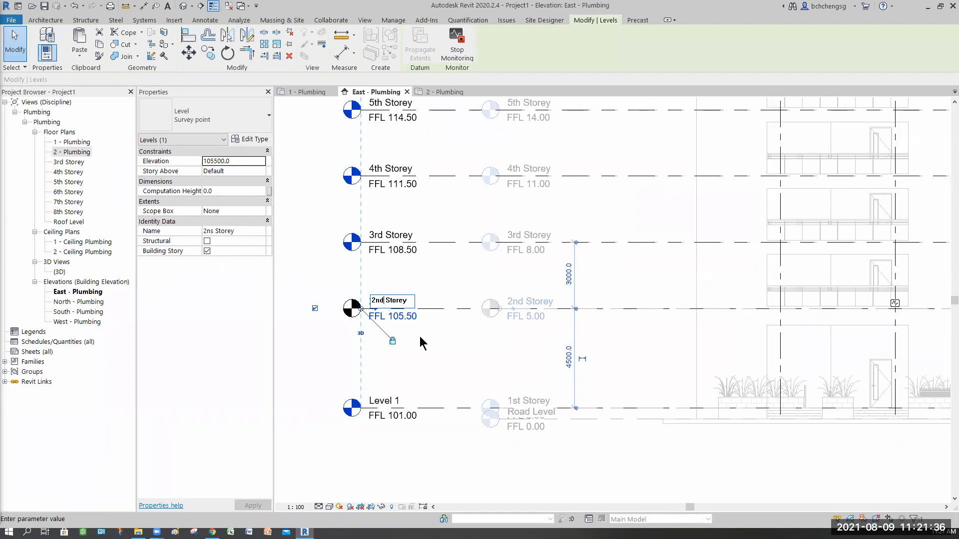
pyautogui.press('Return')
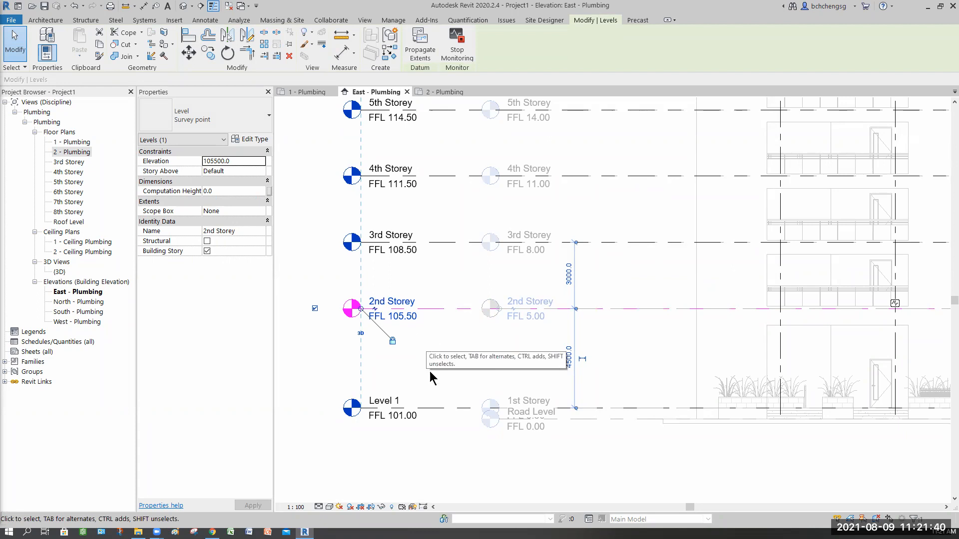
# Rename Level 1 as 1st Storey in the East elevation
pyautogui.click(398, 401)
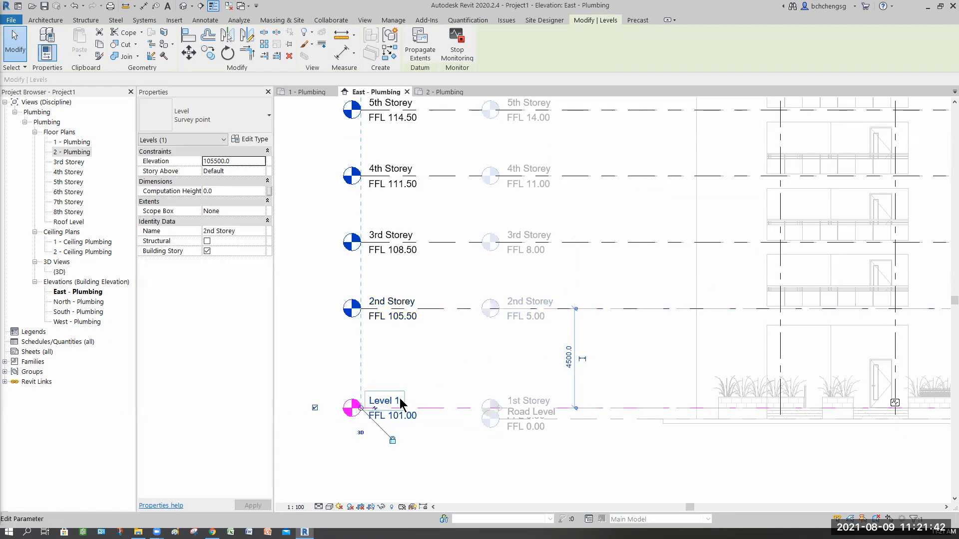
pyautogui.click(392, 399)
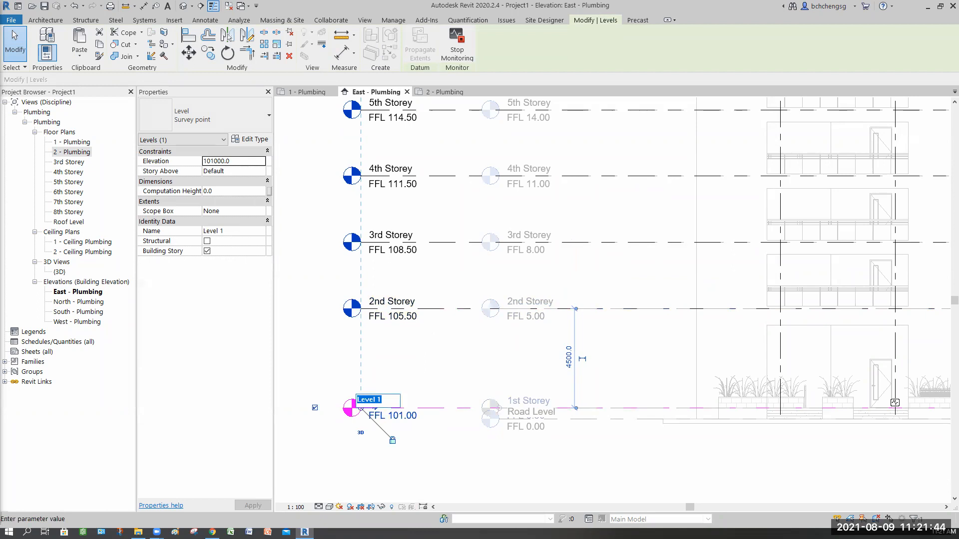
pyautogui.write('1st Storey')
pyautogui.press('Return')
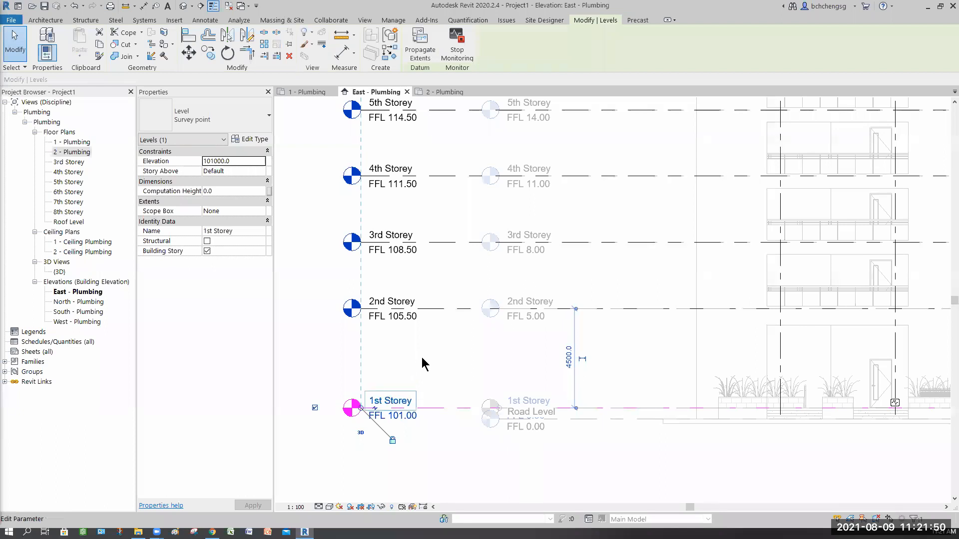
pyautogui.click(460, 378)
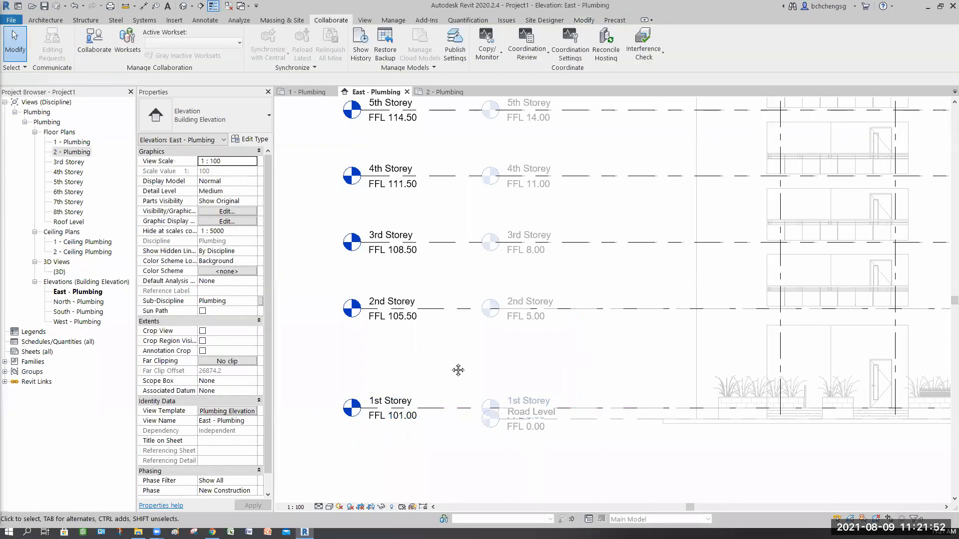
# Hide the Levels annotation category of the linked 8-Storey Apartment model through the Plumbing Elevation view template
pyautogui.scroll(-2, 440, 363)
pyautogui.scroll(-3, 438, 358)
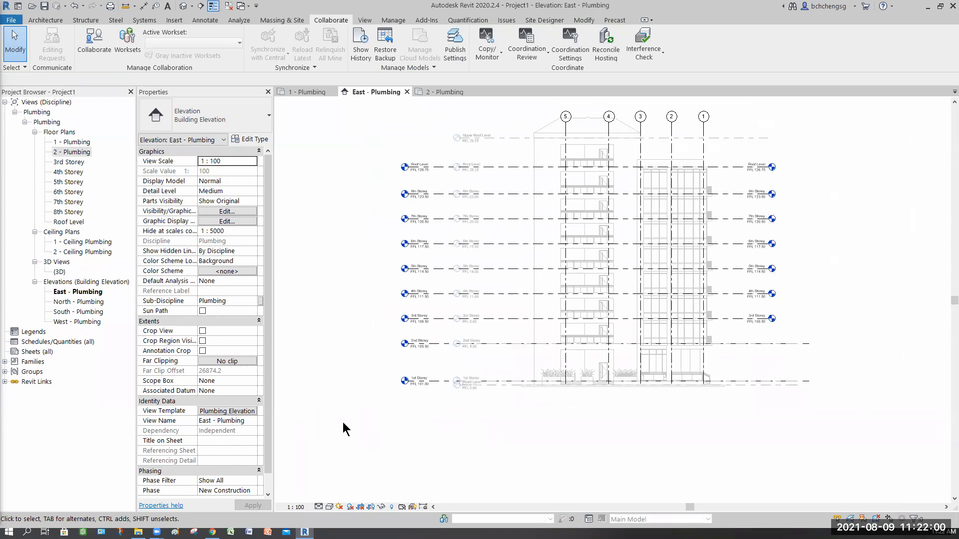
pyautogui.click(234, 411)
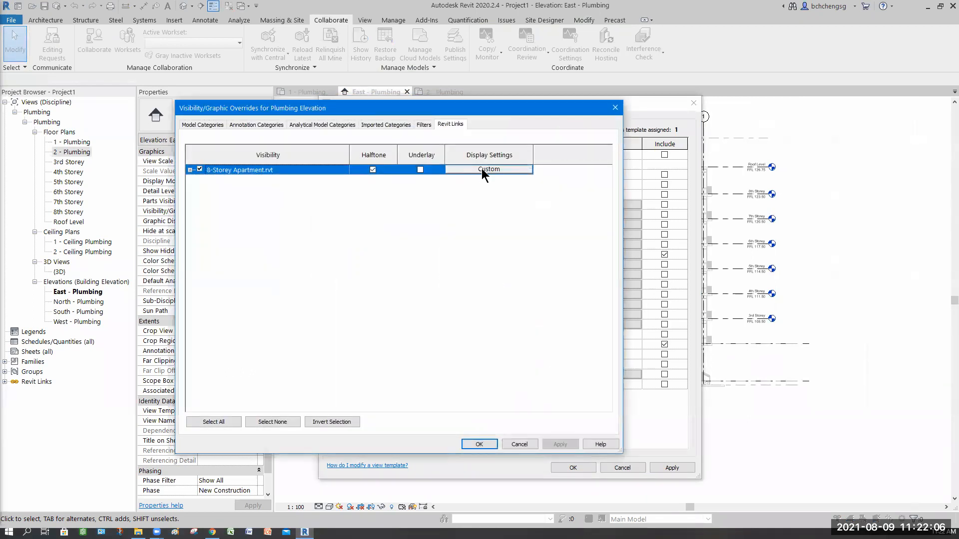
pyautogui.click(489, 169)
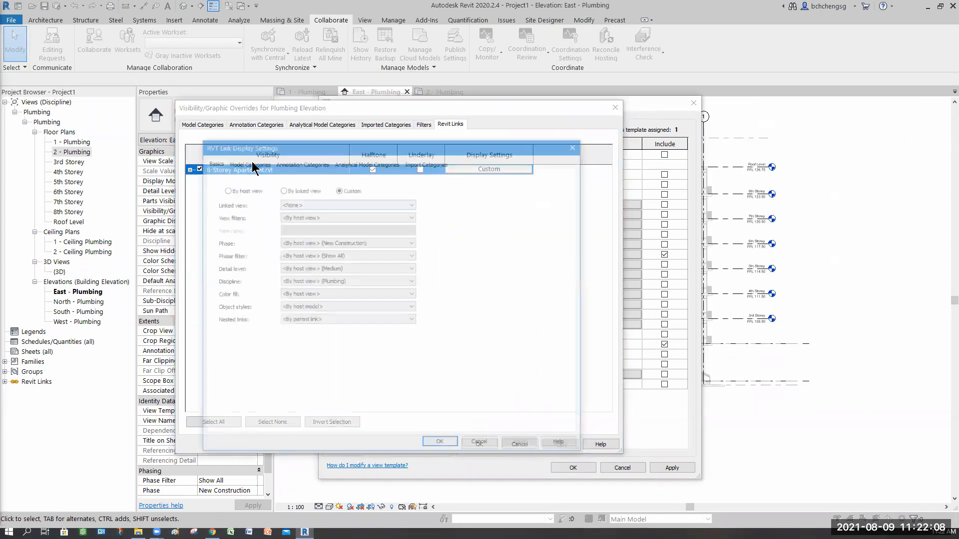
pyautogui.click(300, 162)
pyautogui.moveTo(571, 228); pyautogui.dragTo(564, 271)
pyautogui.scroll(-20, 563, 274)
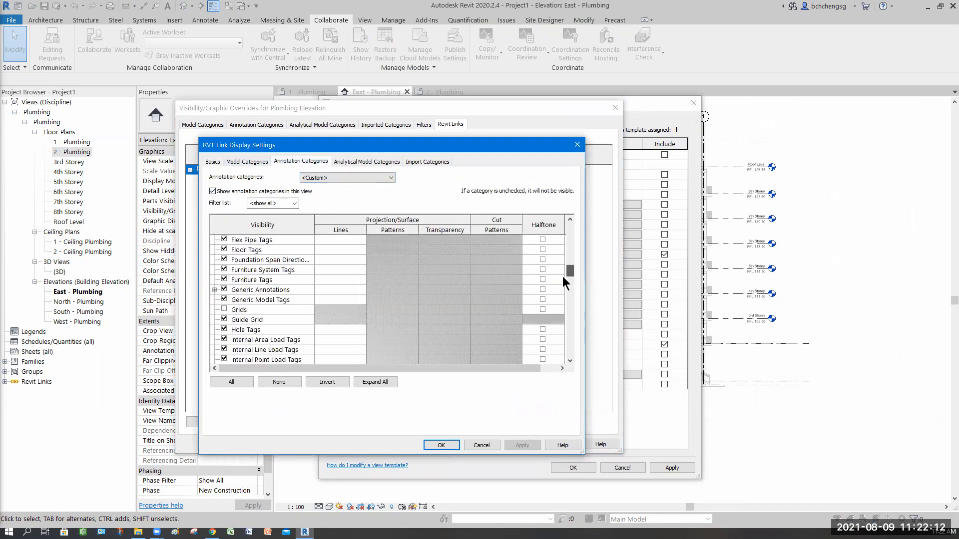
pyautogui.click(224, 299)
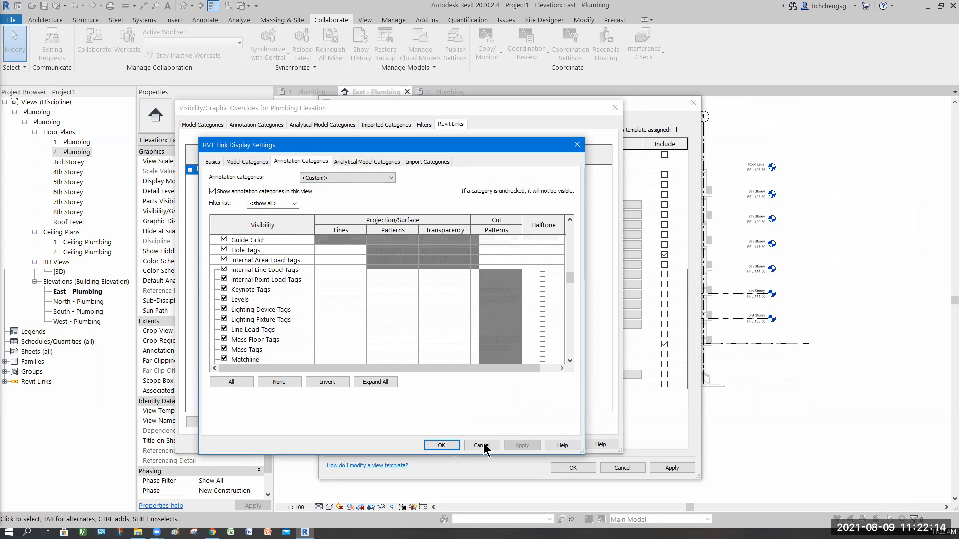
pyautogui.click(522, 446)
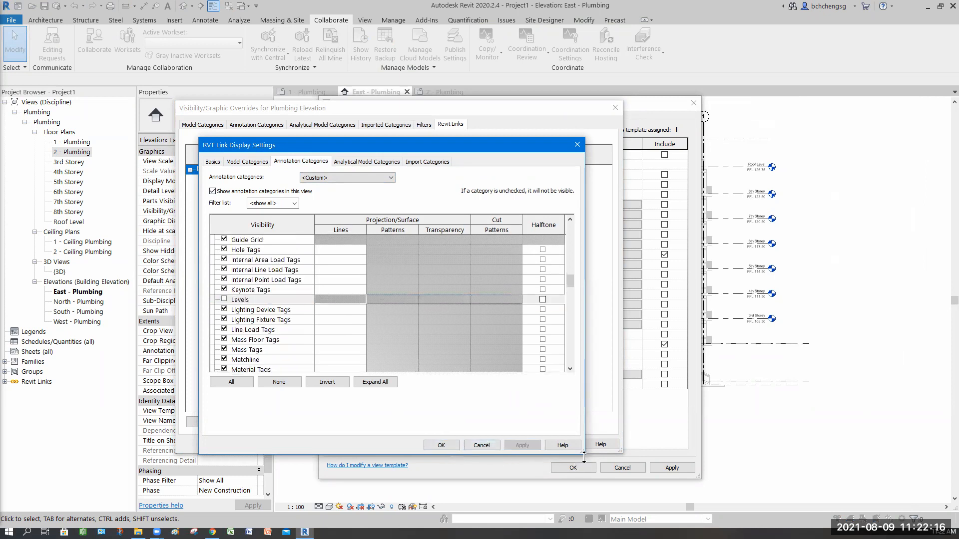
pyautogui.click(451, 445)
pyautogui.click(478, 445)
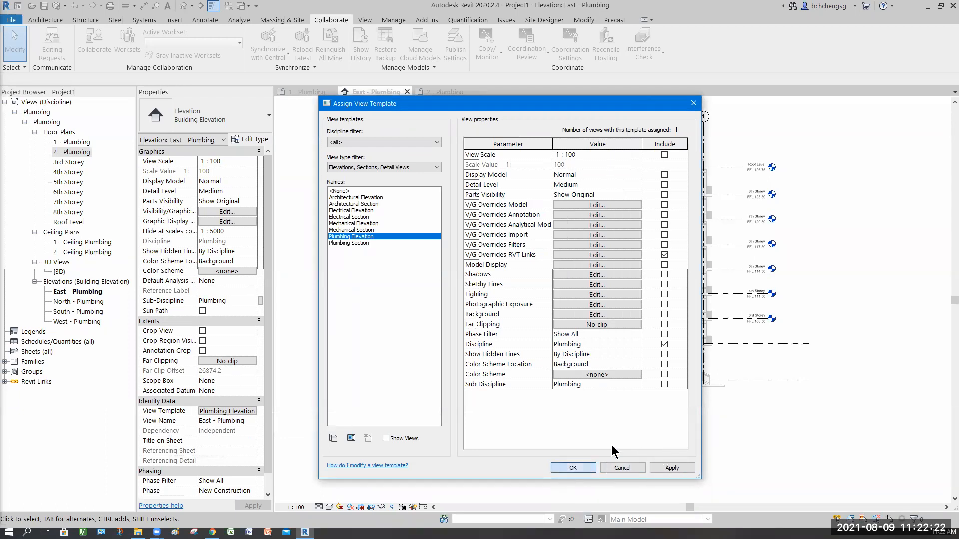
pyautogui.click(573, 467)
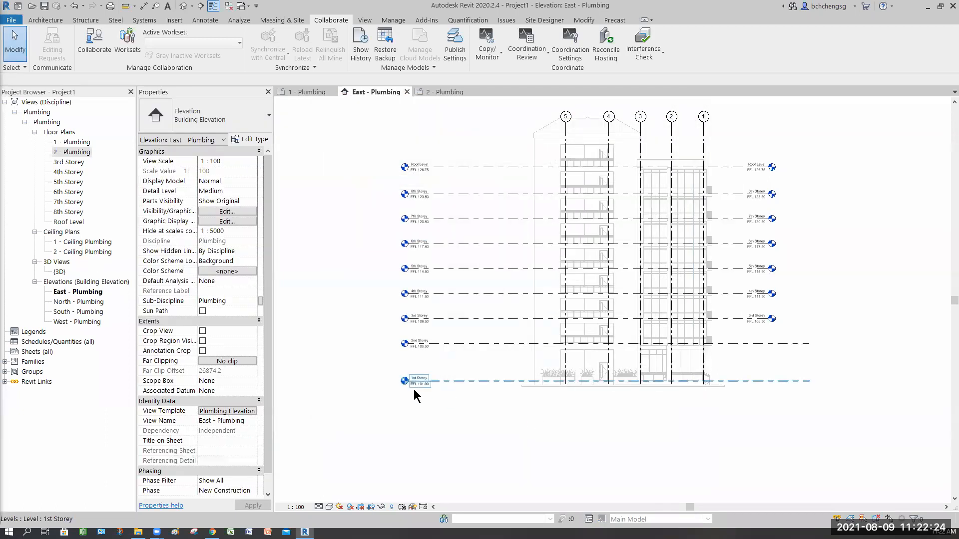
# Shift the aligned left-hand level heads in the East elevation inward, closer to the building
pyautogui.click(413, 387)
pyautogui.scroll(1, 411, 389)
pyautogui.scroll(2, 410, 367)
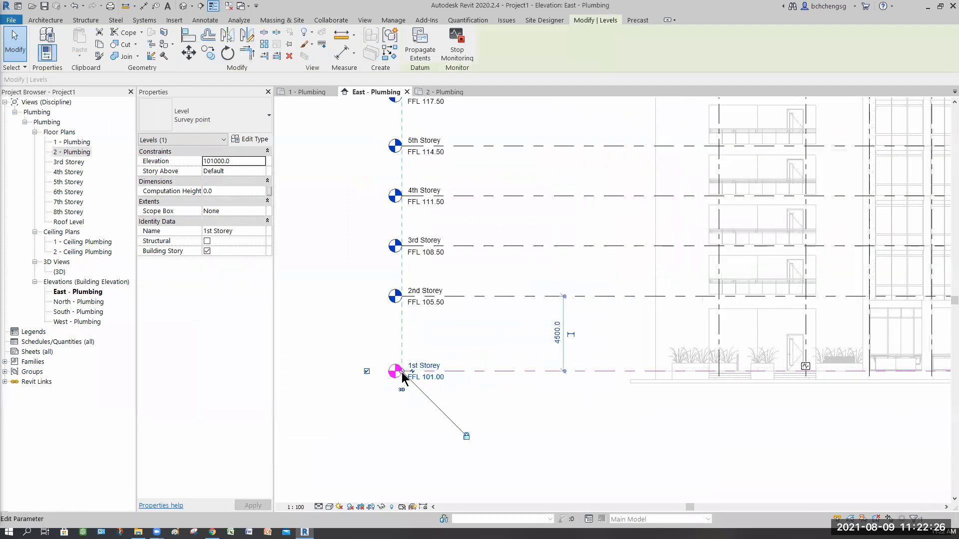
pyautogui.moveTo(475, 380); pyautogui.dragTo(496, 385)
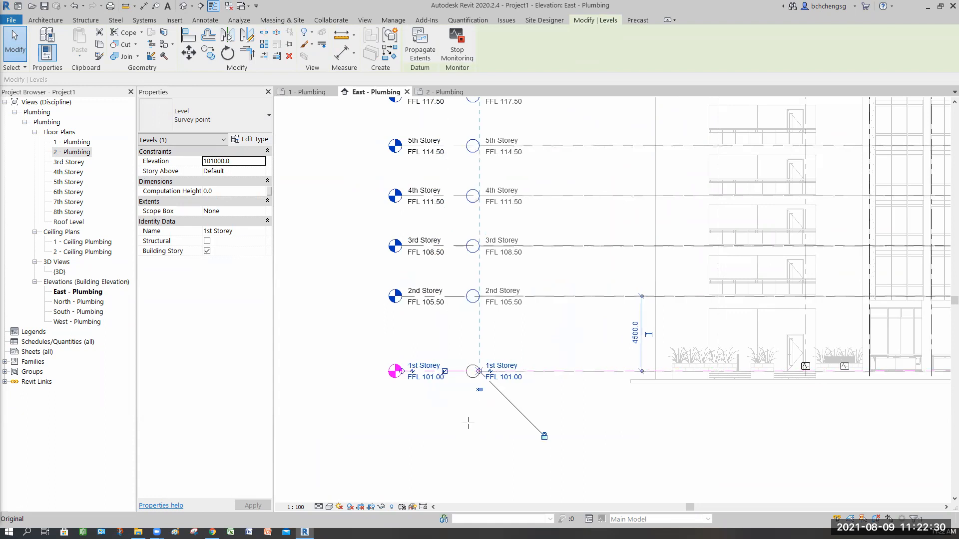
pyautogui.click(603, 405)
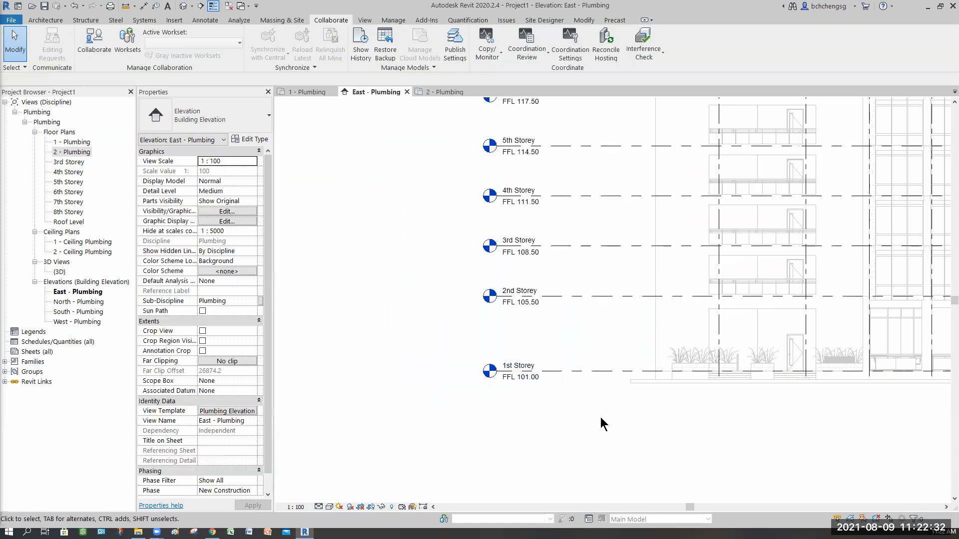
# Review the level lines in the East elevation and inspect the linked apartment building from several sides in the {3D} view
pyautogui.scroll(-3, 472, 410)
pyautogui.moveTo(114, 314); pyautogui.dragTo(69, 301, button='middle')
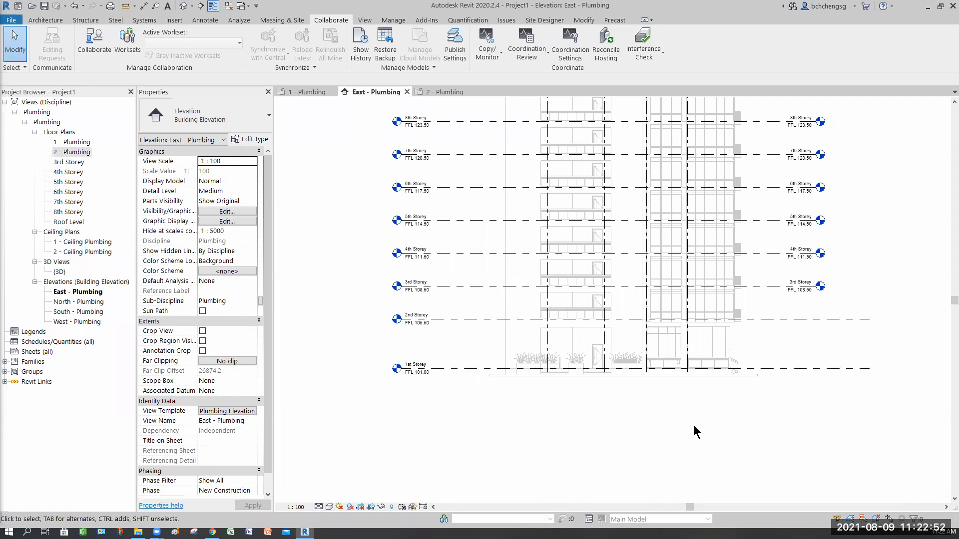
pyautogui.moveTo(649, 345); pyautogui.dragTo(610, 375, button='middle')
pyautogui.scroll(-2, 610, 375)
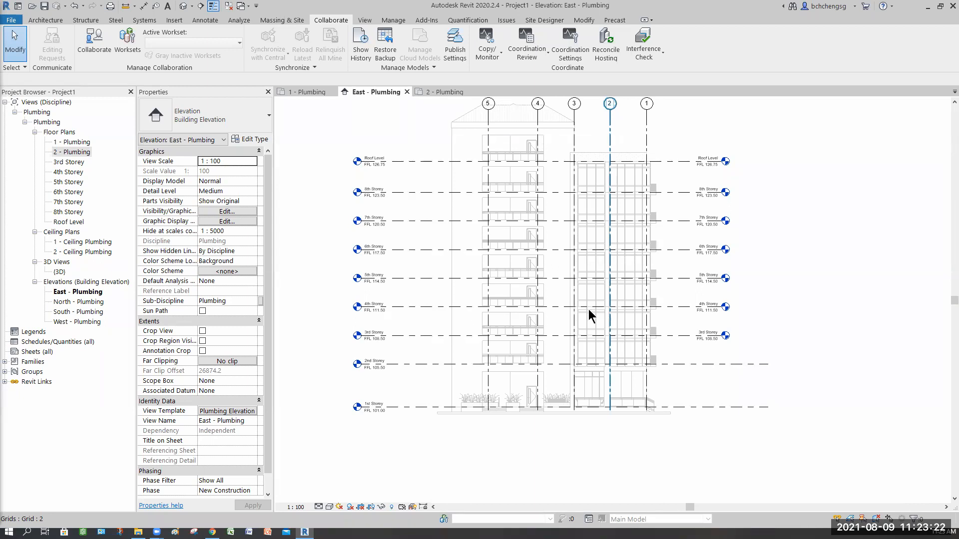
pyautogui.click(325, 135)
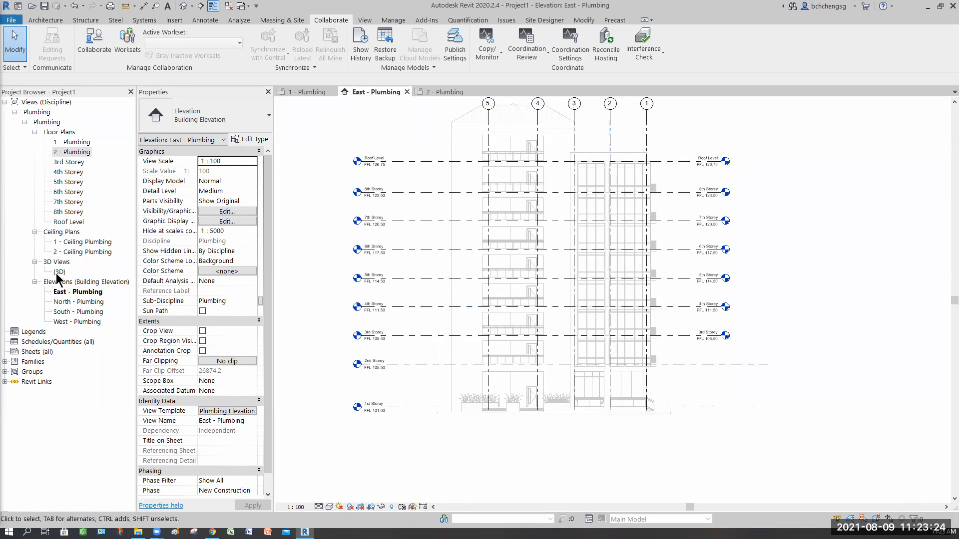
pyautogui.doubleClick(59, 272)
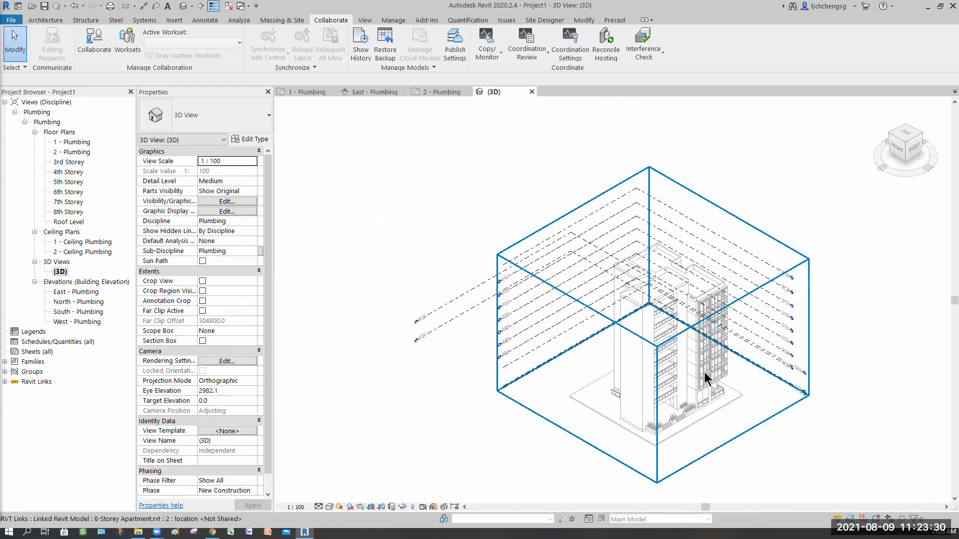
pyautogui.scroll(5, 704, 377)
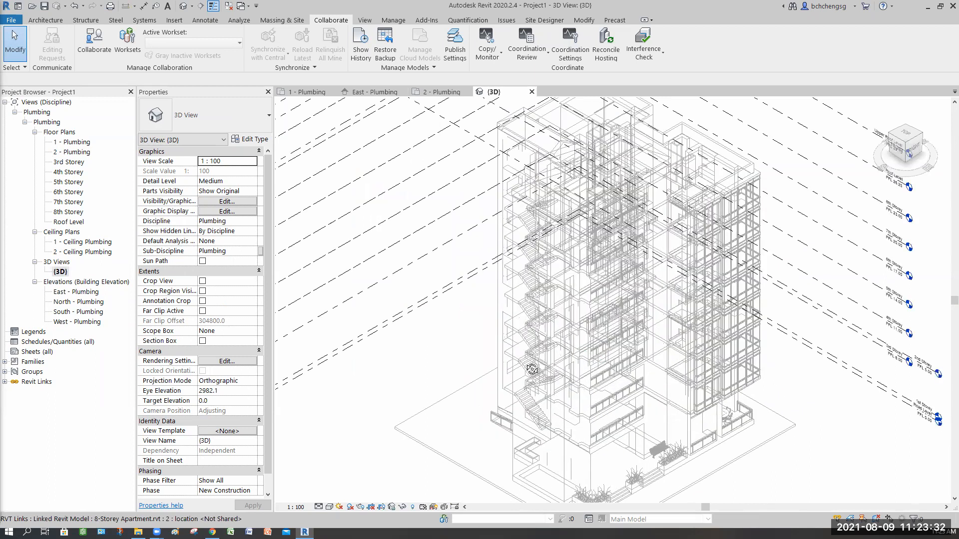
pyautogui.scroll(1, 709, 352)
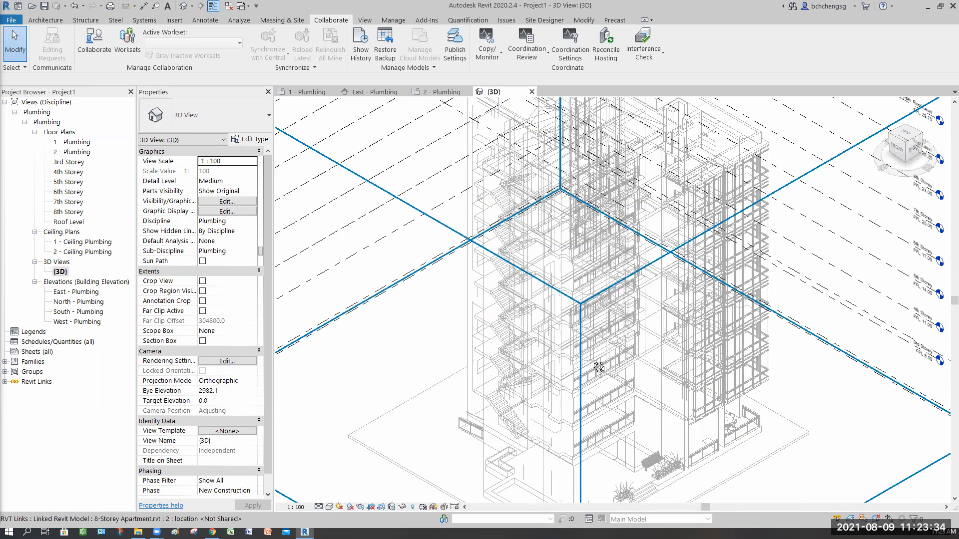
pyautogui.keyDown('shift'); pyautogui.moveTo(597, 365); pyautogui.dragTo(598, 360, button='middle'); pyautogui.keyUp('shift')
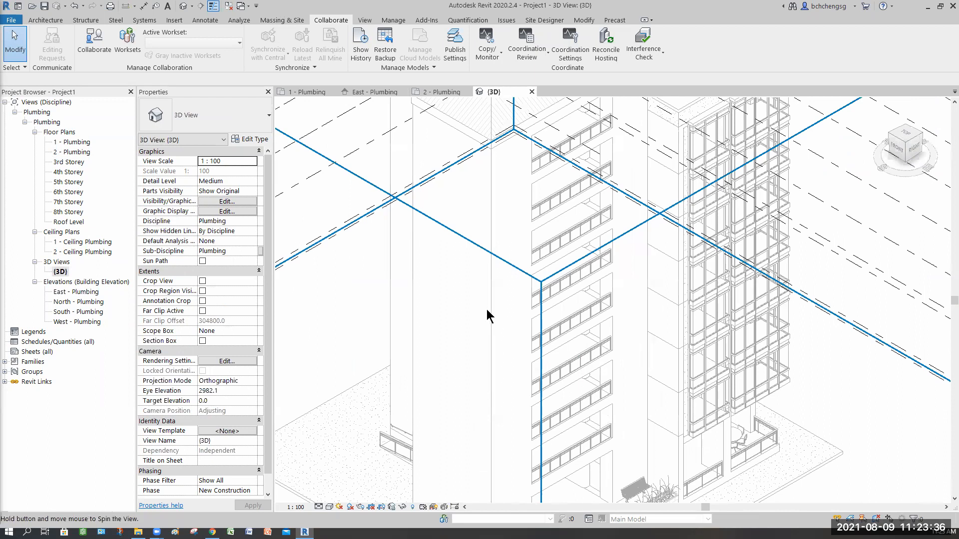
pyautogui.scroll(1, 522, 367)
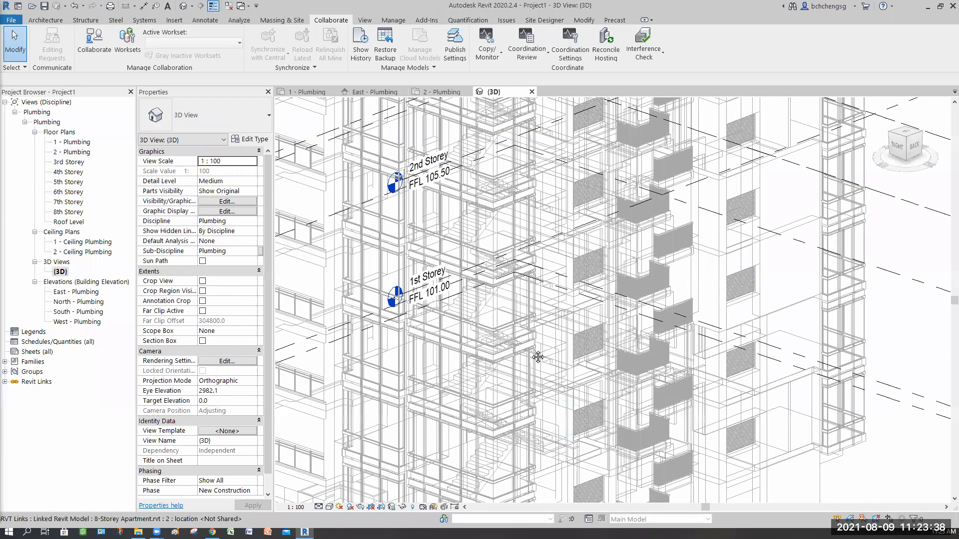
pyautogui.scroll(1, 550, 344)
pyautogui.moveTo(569, 278)
pyautogui.mouseDown(button='middle')
pyautogui.moveTo(573, 251)
pyautogui.moveTo(581, 267)
pyautogui.mouseUp(button='middle')
pyautogui.moveTo(601, 445); pyautogui.dragTo(523, 315, button='middle')
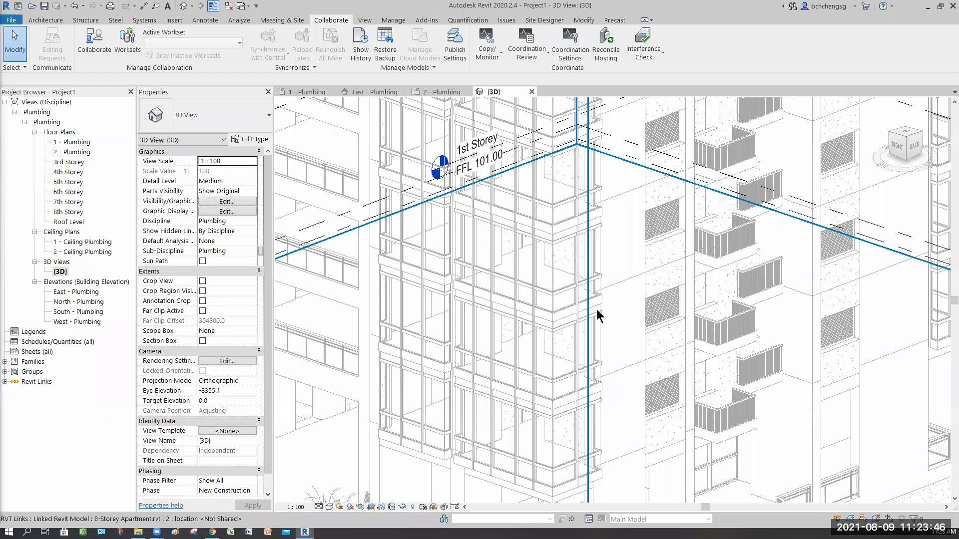
pyautogui.moveTo(542, 346)
pyautogui.keyDown('shift'); pyautogui.mouseDown(button='middle')
pyautogui.moveTo(538, 282)
pyautogui.moveTo(539, 387)
pyautogui.moveTo(535, 379)
pyautogui.moveTo(519, 407)
pyautogui.moveTo(531, 342)
pyautogui.mouseUp(button='middle'); pyautogui.keyUp('shift')
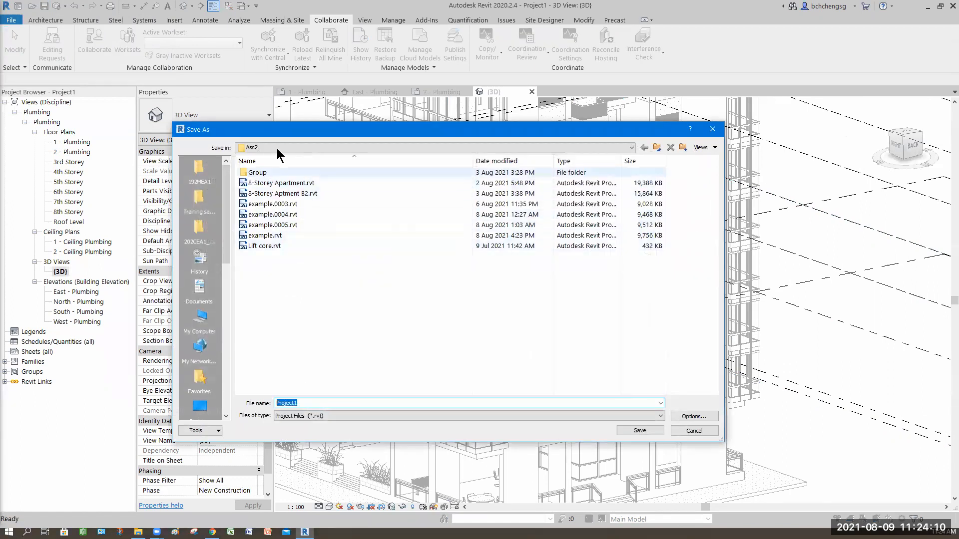
# Save the project as "Supplemenatry Assignment" in the Wk14_09082021 folder under FT_BIM for MEP, 192MEA1
pyautogui.click(277, 148)
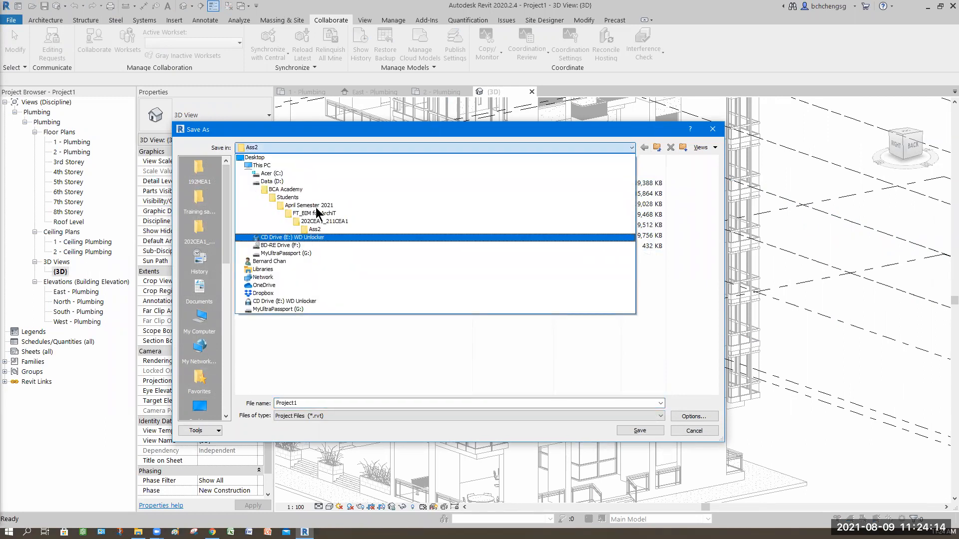
pyautogui.click(285, 207)
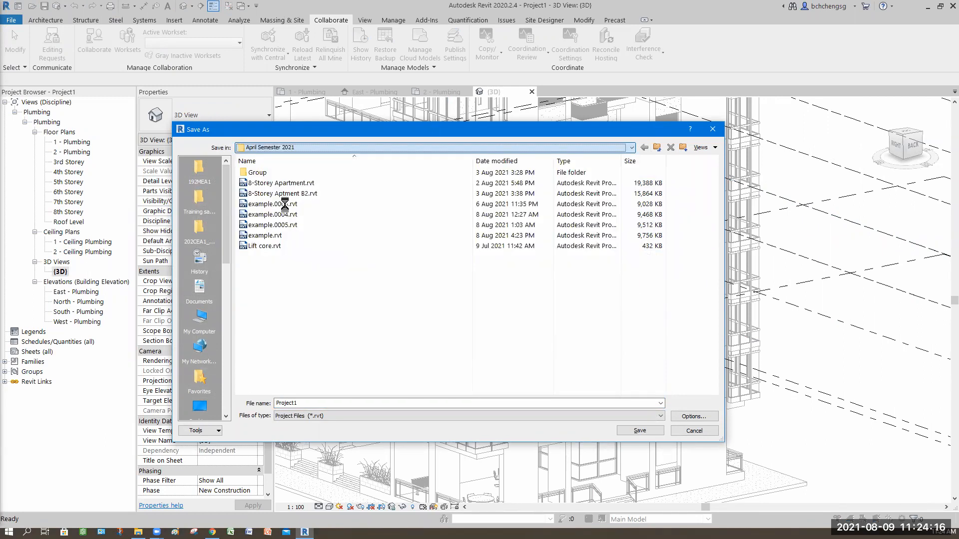
pyautogui.doubleClick(270, 204)
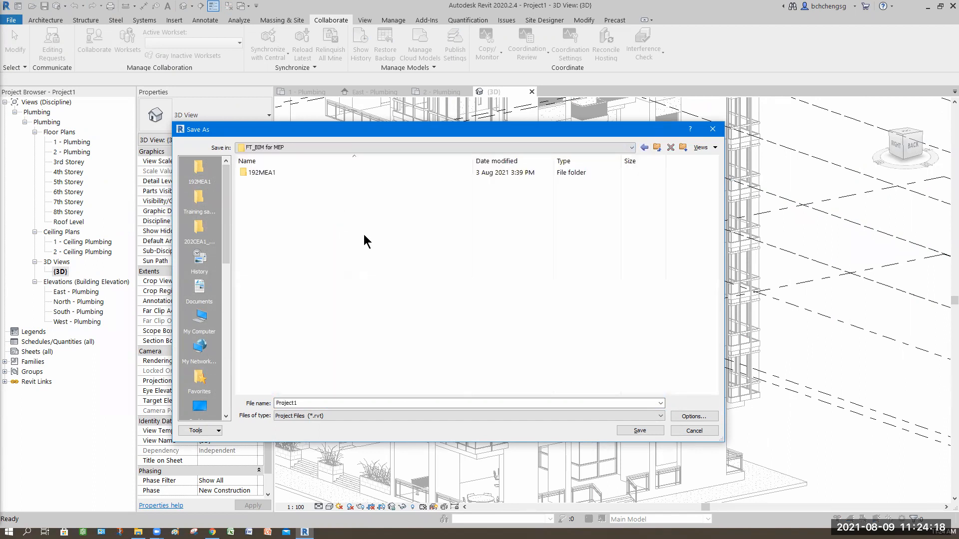
pyautogui.doubleClick(263, 172)
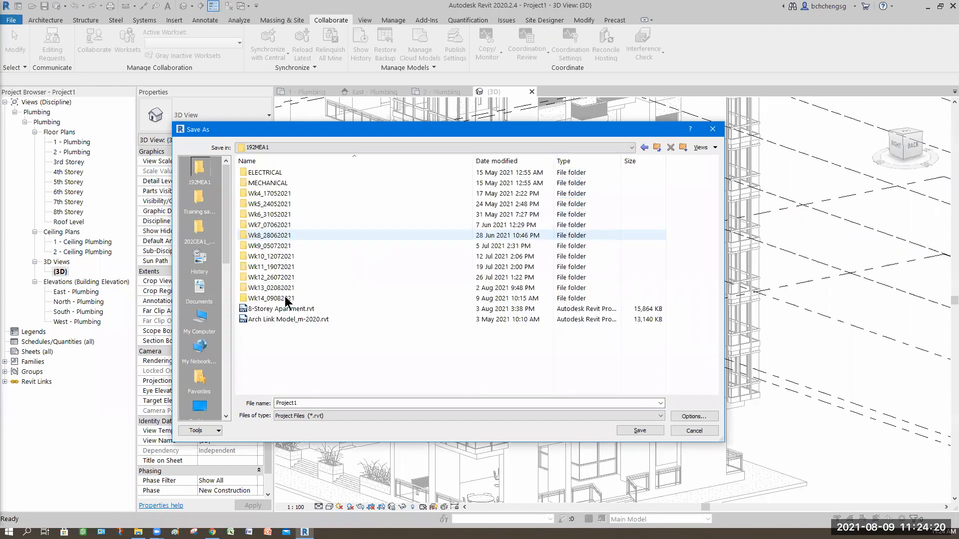
pyautogui.doubleClick(362, 298)
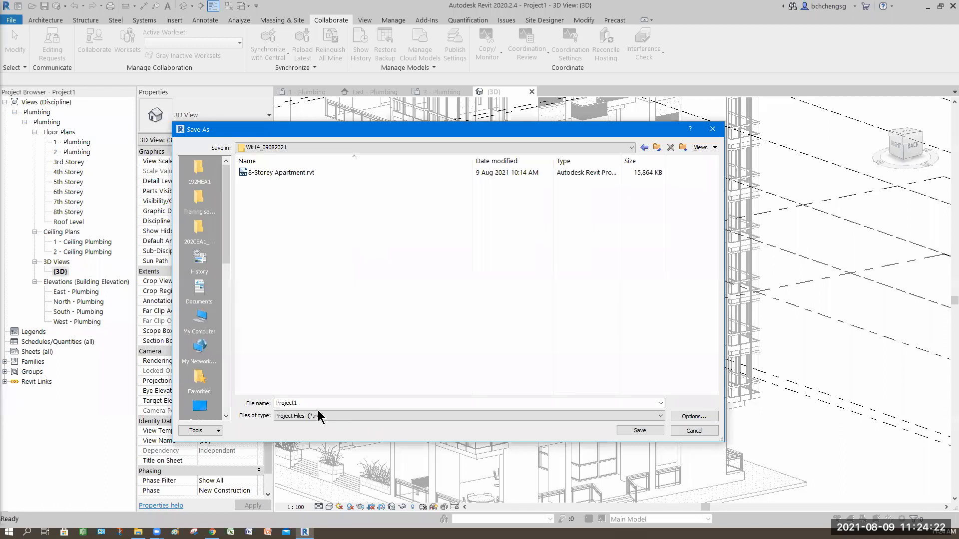
pyautogui.doubleClick(320, 400)
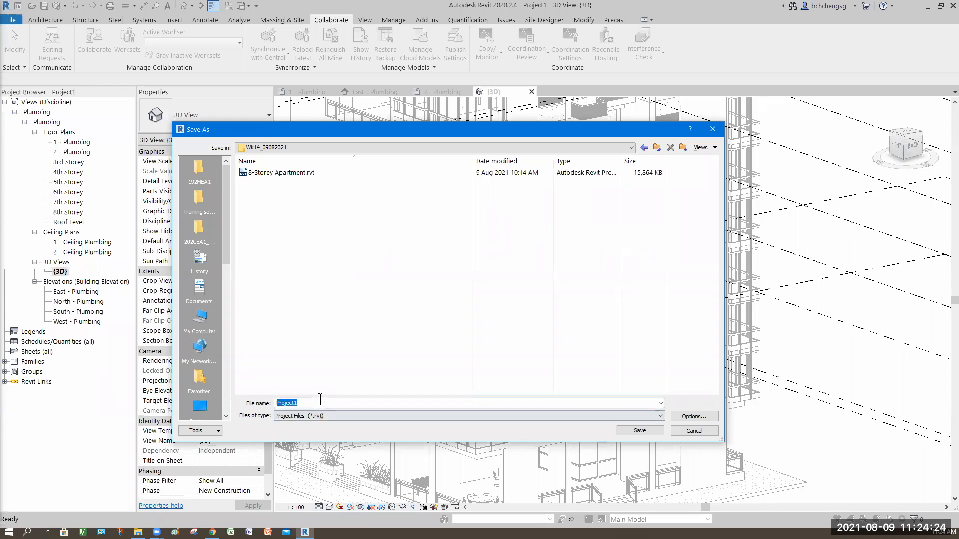
pyautogui.write('Supplemenatry Assi')
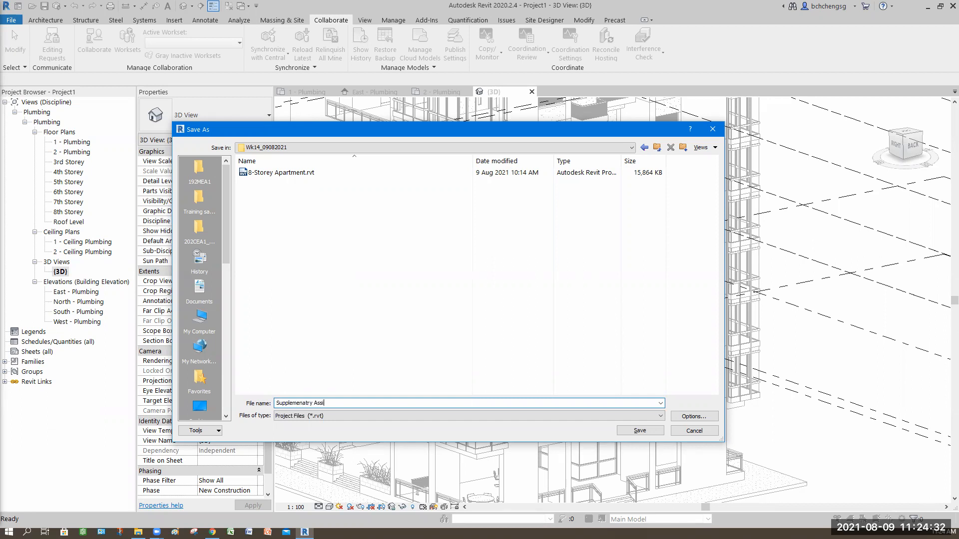
pyautogui.write('nt')
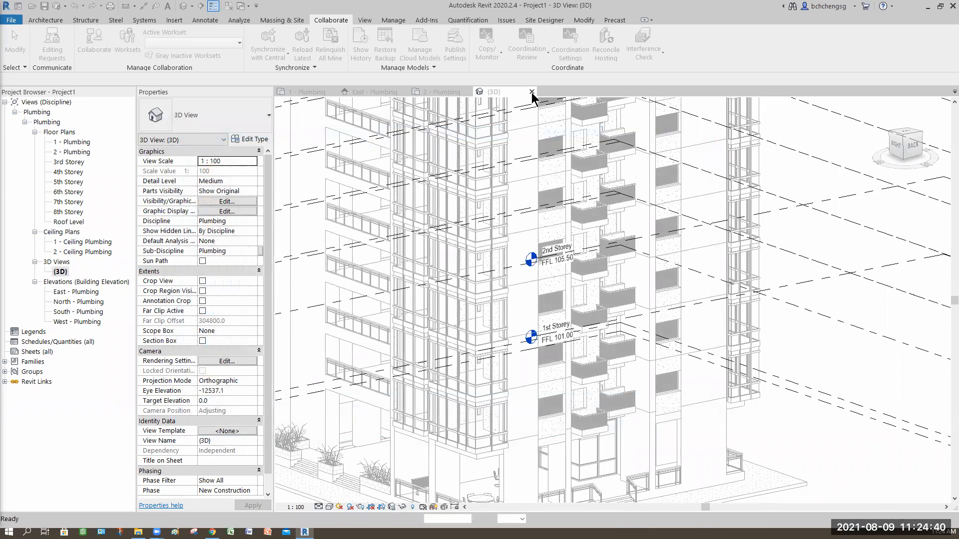
# Open 8-Storey Apartment.rvt in place of the plumbing project and enable the section box in its 3D View
pyautogui.click(468, 92)
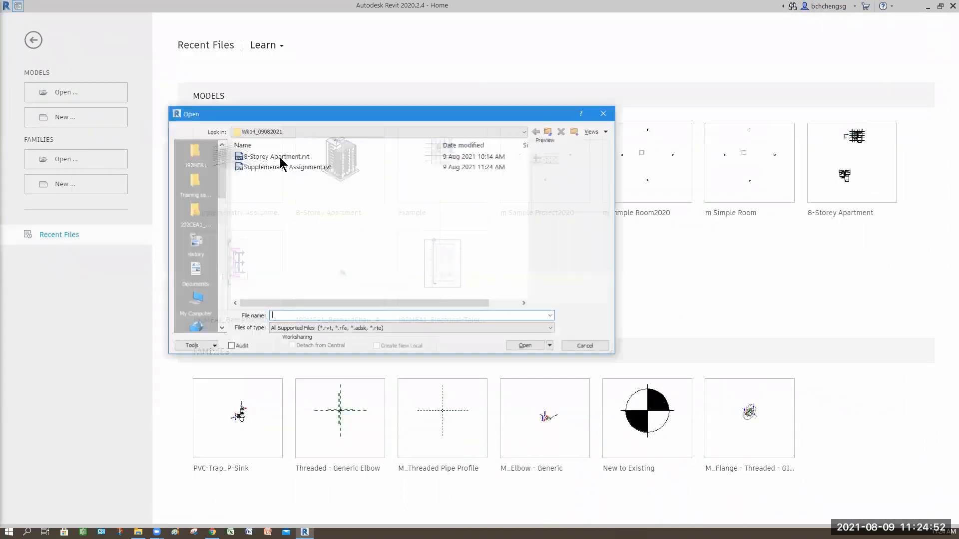
pyautogui.click(526, 346)
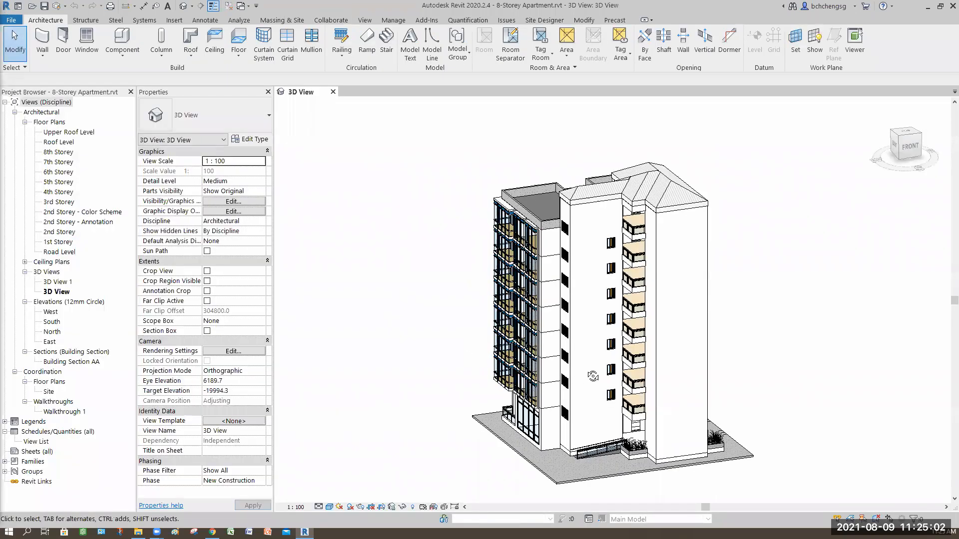
pyautogui.keyDown('shift'); pyautogui.moveTo(663, 378); pyautogui.dragTo(239, 332, button='middle'); pyautogui.keyUp('shift')
pyautogui.click(207, 330)
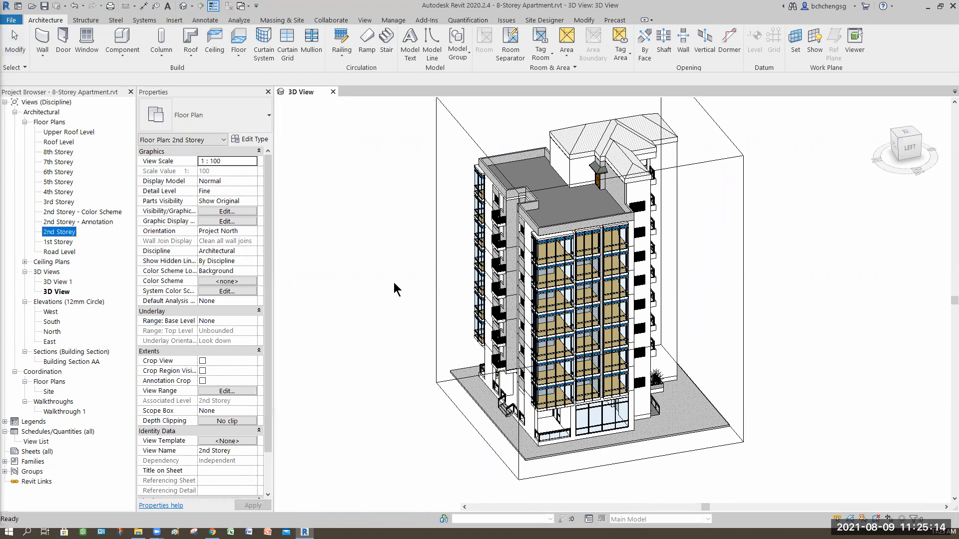
# Open the 2nd Storey floor plan and tile it side by side with the 3D View, fitting both drawings
pyautogui.press('w')
pyautogui.press('t')
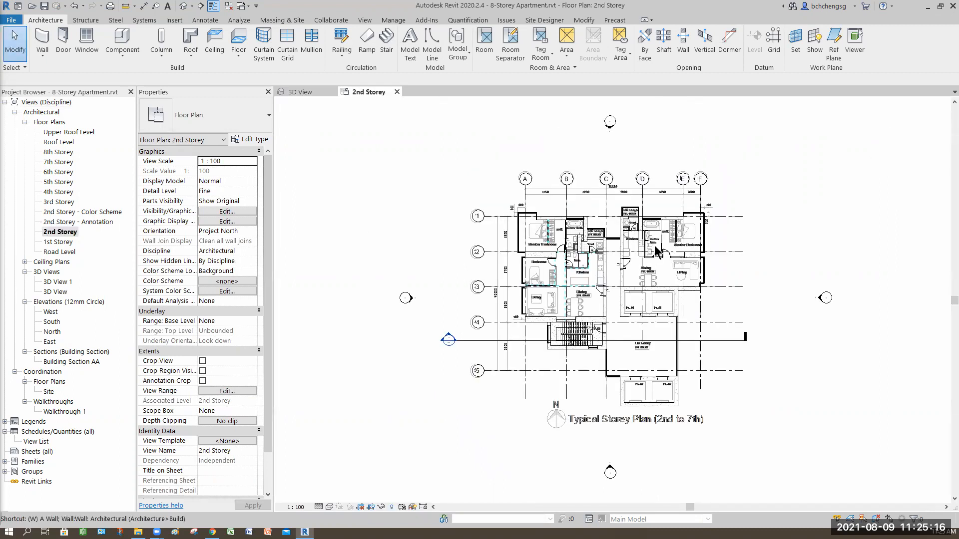
pyautogui.press('z')
pyautogui.press('f')
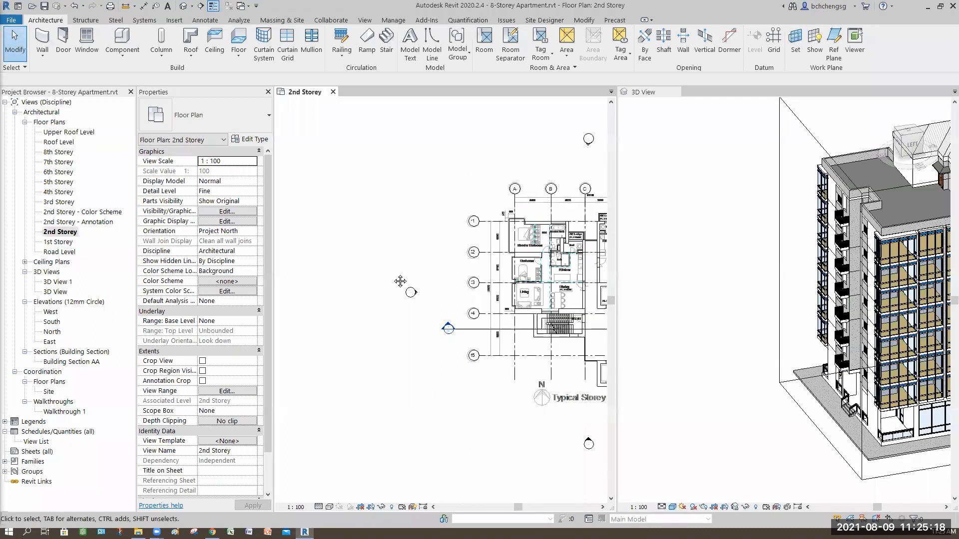
pyautogui.click(672, 333)
pyautogui.press('z')
pyautogui.press('f')
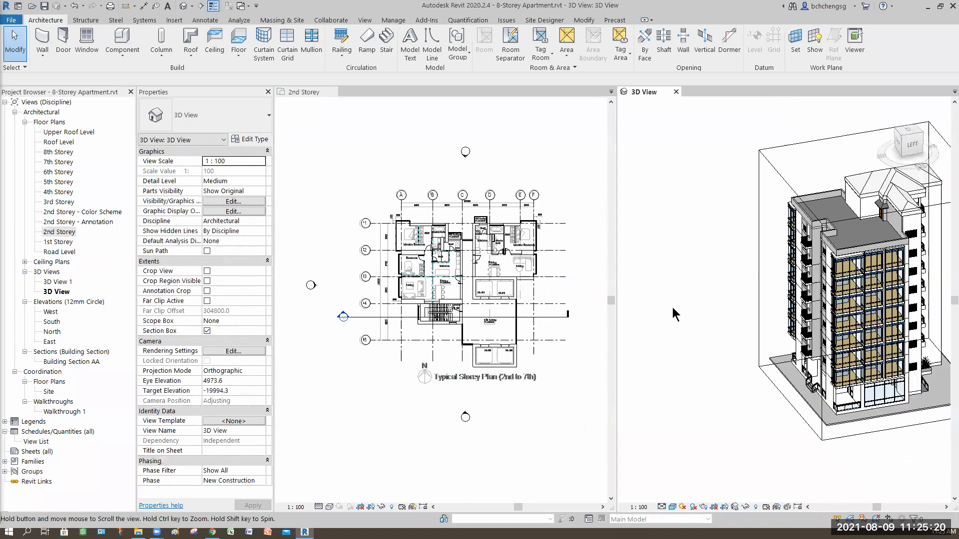
# Select the section box and pull its left side in the 2nd Storey plan inward to just inside grid A
pyautogui.click(694, 314)
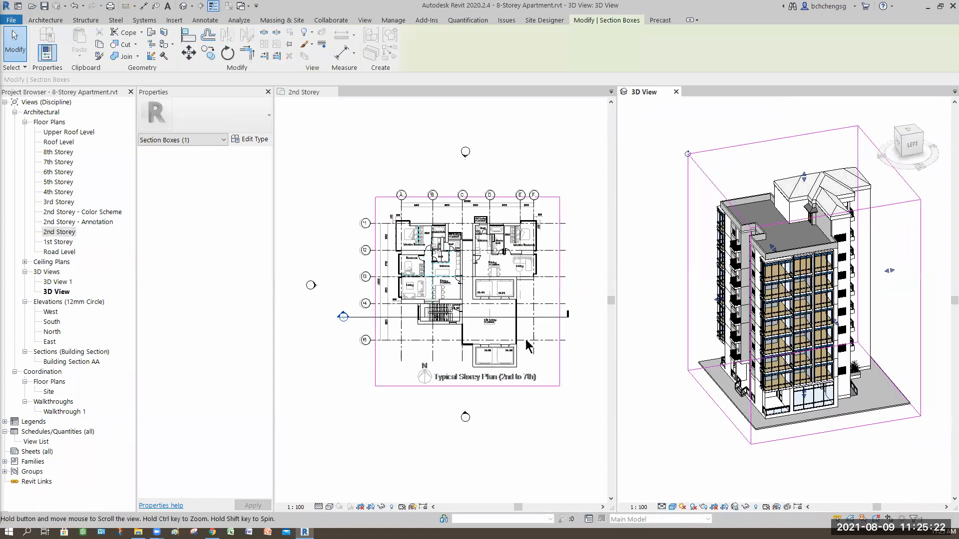
pyautogui.click(377, 262)
pyautogui.moveTo(378, 291); pyautogui.dragTo(405, 292)
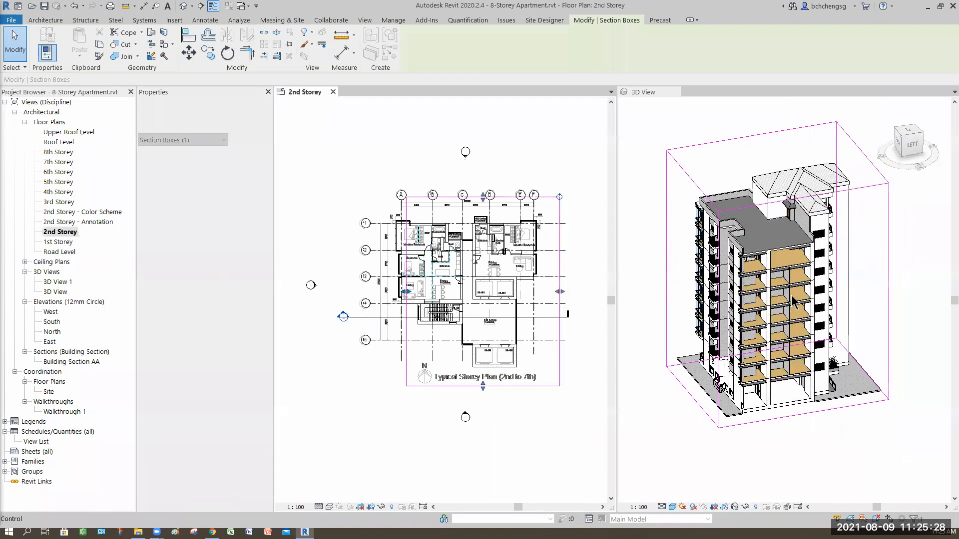
# Examine the floor slabs, ceilings and columns of the cut-open storeys up close in the 3D View
pyautogui.scroll(2, 790, 329)
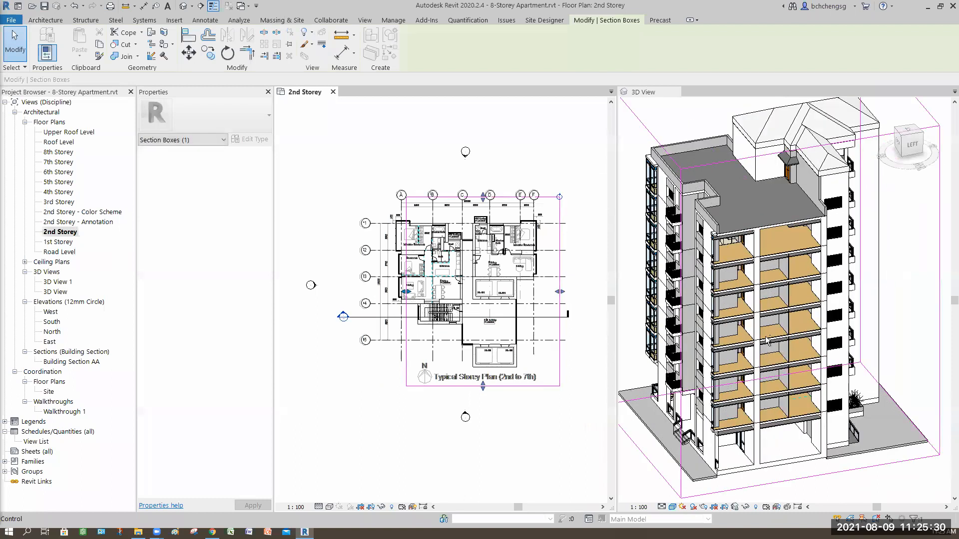
pyautogui.scroll(2, 781, 328)
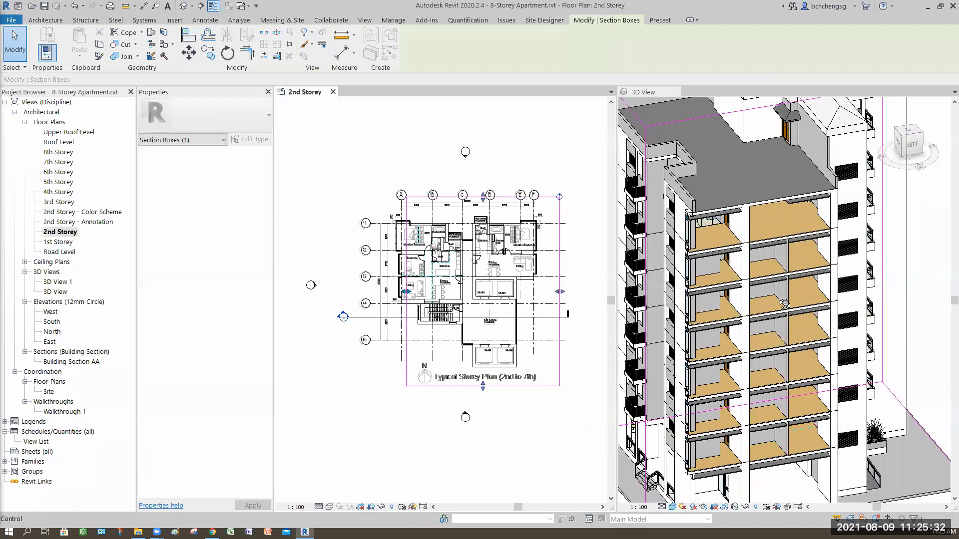
pyautogui.scroll(2, 779, 300)
pyautogui.scroll(2, 779, 300)
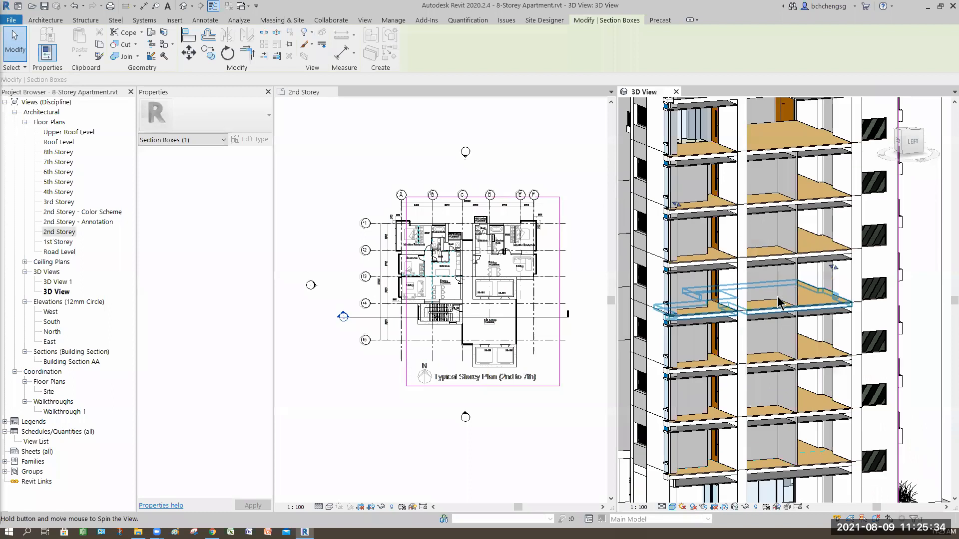
pyautogui.moveTo(778, 297)
pyautogui.keyDown('shift'); pyautogui.mouseDown(button='middle')
pyautogui.moveTo(813, 367)
pyautogui.moveTo(831, 366)
pyautogui.moveTo(853, 338)
pyautogui.moveTo(882, 385)
pyautogui.moveTo(855, 397)
pyautogui.moveTo(873, 413)
pyautogui.moveTo(805, 442)
pyautogui.moveTo(784, 406)
pyautogui.moveTo(795, 373)
pyautogui.moveTo(779, 388)
pyautogui.moveTo(727, 382)
pyautogui.mouseUp(button='middle'); pyautogui.keyUp('shift')
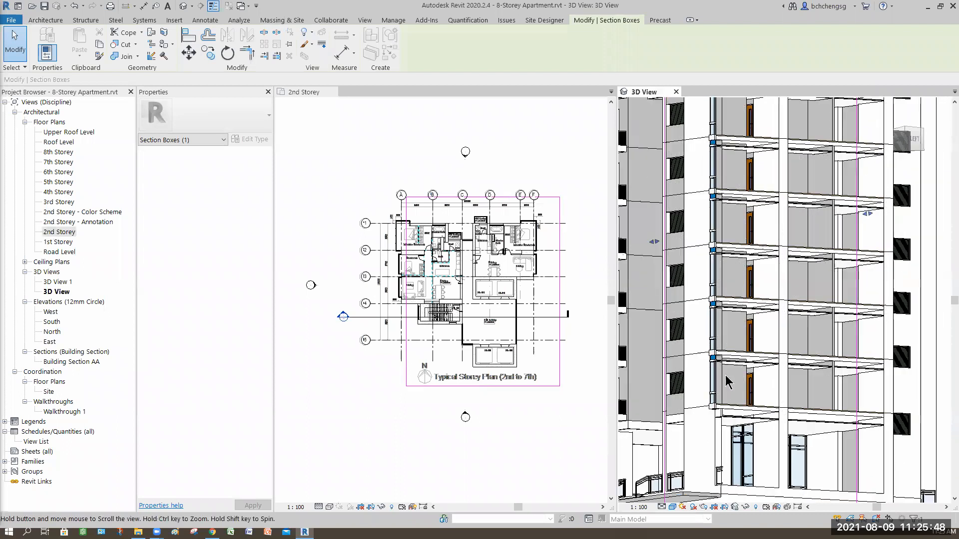
pyautogui.scroll(4, 727, 382)
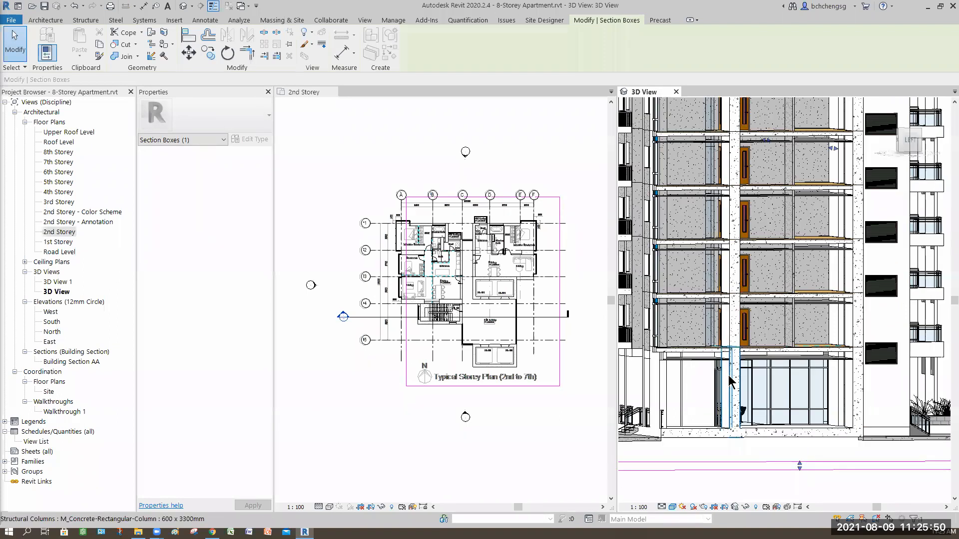
pyautogui.scroll(3, 727, 382)
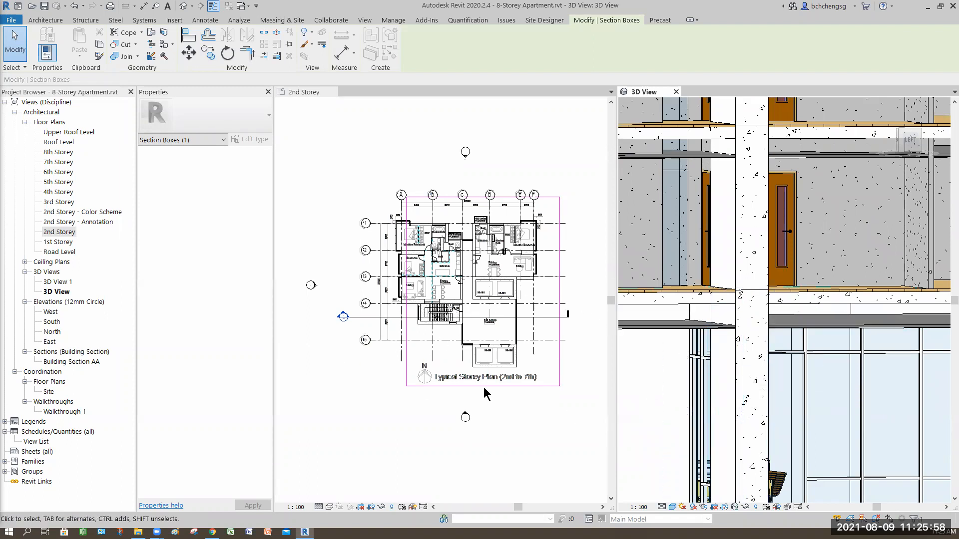
# Clear the section box selection and turn off the section box in the 3D View to restore the whole building
pyautogui.press('Escape')
pyautogui.scroll(-5, 695, 402)
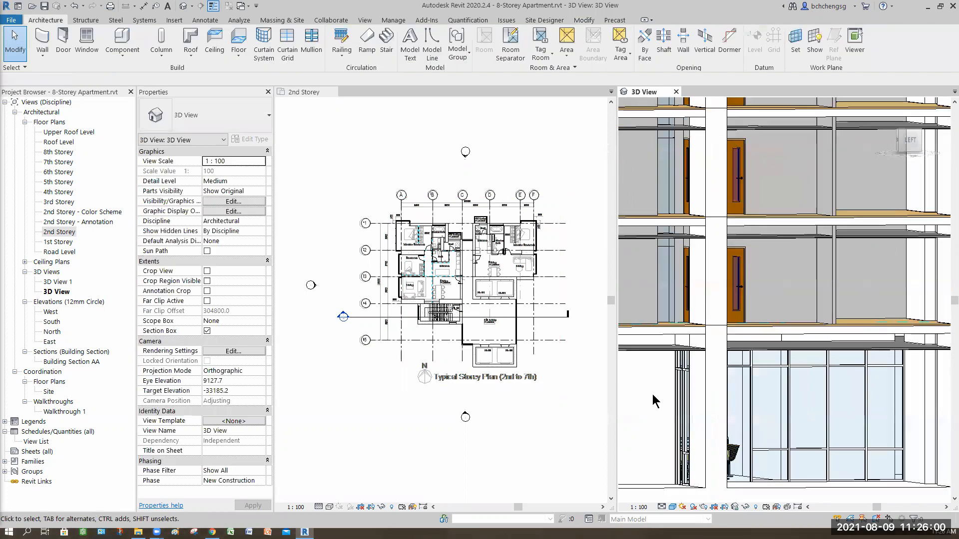
pyautogui.moveTo(694, 403); pyautogui.dragTo(764, 399, button='middle')
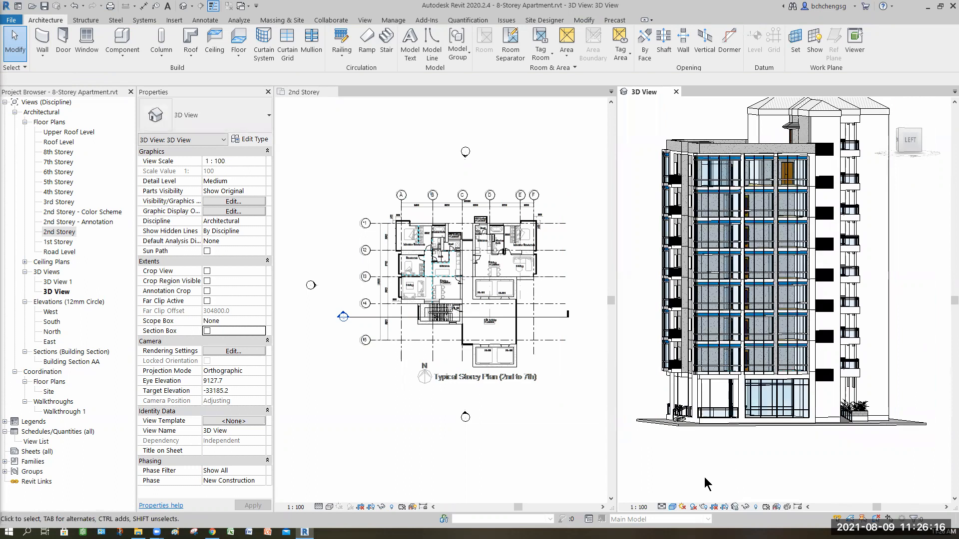
# Examine the glazed facade and the underside of the 2nd storey overhang above the 1st storey in the 3D View
pyautogui.keyDown('shift'); pyautogui.moveTo(739, 456); pyautogui.dragTo(761, 412, button='middle'); pyautogui.keyUp('shift')
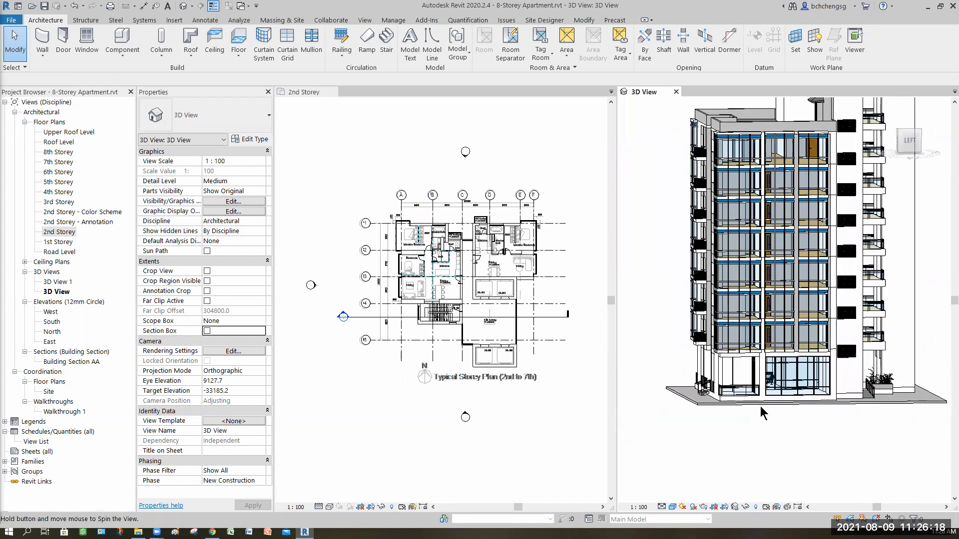
pyautogui.keyDown('shift'); pyautogui.moveTo(744, 444); pyautogui.dragTo(717, 366, button='middle'); pyautogui.keyUp('shift')
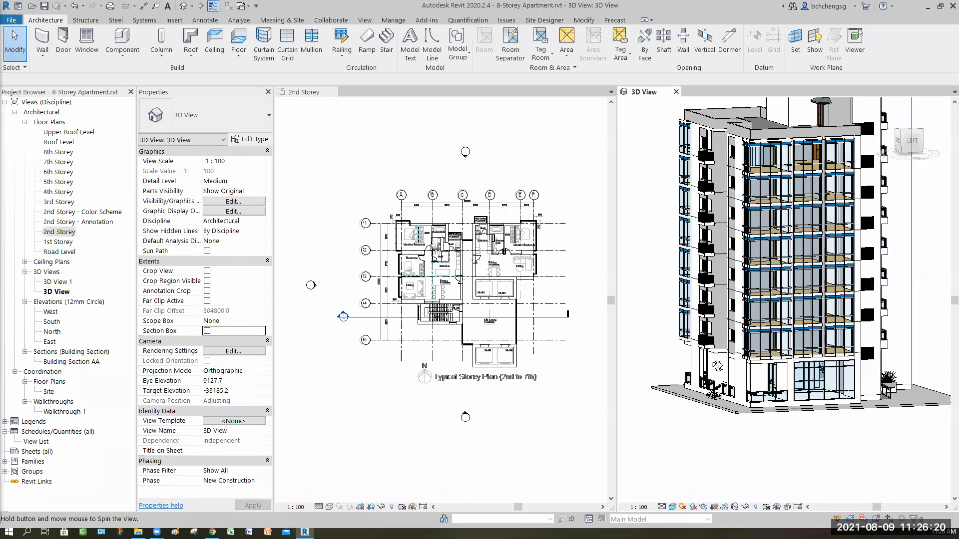
pyautogui.scroll(3, 747, 299)
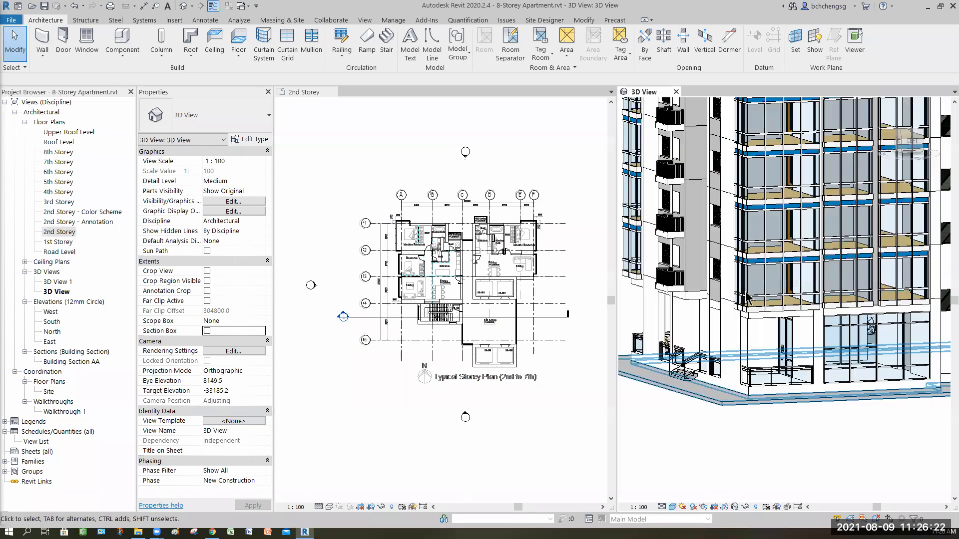
pyautogui.moveTo(726, 351); pyautogui.dragTo(734, 271, button='middle')
pyautogui.scroll(3, 734, 272)
pyautogui.moveTo(713, 231); pyautogui.dragTo(743, 261, button='middle')
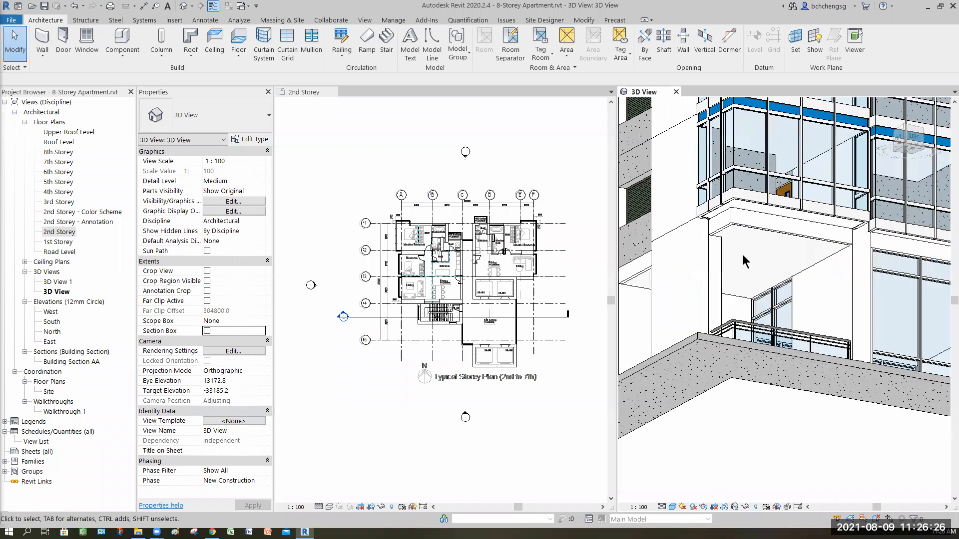
pyautogui.scroll(3, 743, 261)
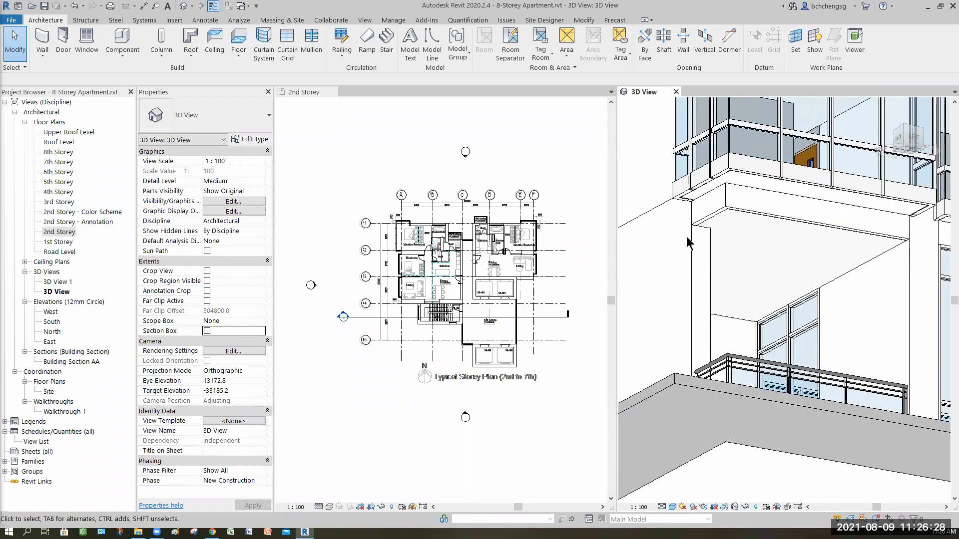
pyautogui.scroll(2, 687, 237)
pyautogui.moveTo(719, 212); pyautogui.dragTo(718, 233, button='middle')
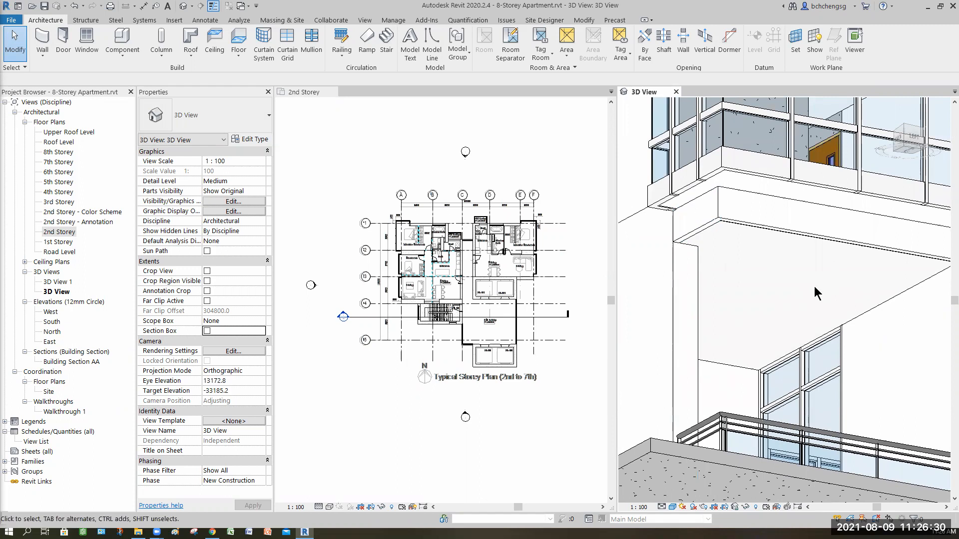
# Select the 1st Storey's Plain compound ceiling and inspect its extent beneath the upper storeys
pyautogui.keyDown('shift'); pyautogui.moveTo(716, 346); pyautogui.dragTo(749, 350, button='middle'); pyautogui.keyUp('shift')
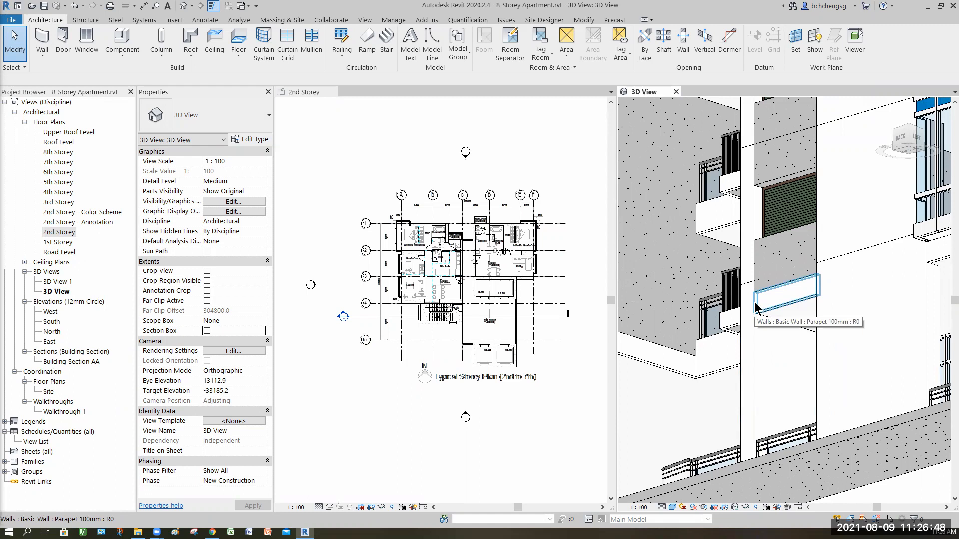
pyautogui.click(689, 403)
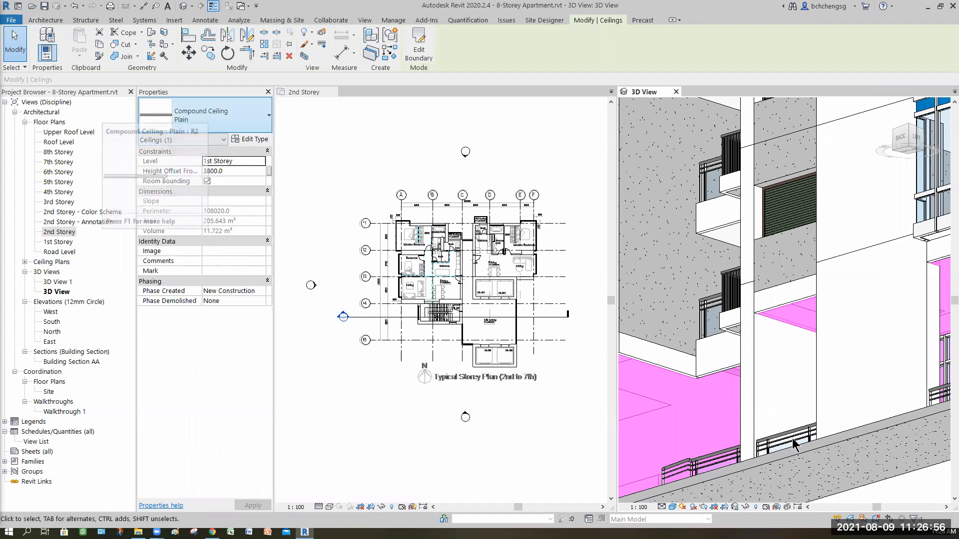
pyautogui.keyDown('shift'); pyautogui.moveTo(795, 413); pyautogui.dragTo(751, 381, button='middle'); pyautogui.keyUp('shift')
pyautogui.scroll(-3, 792, 434)
pyautogui.keyDown('shift'); pyautogui.moveTo(792, 434); pyautogui.dragTo(767, 391, button='middle'); pyautogui.keyUp('shift')
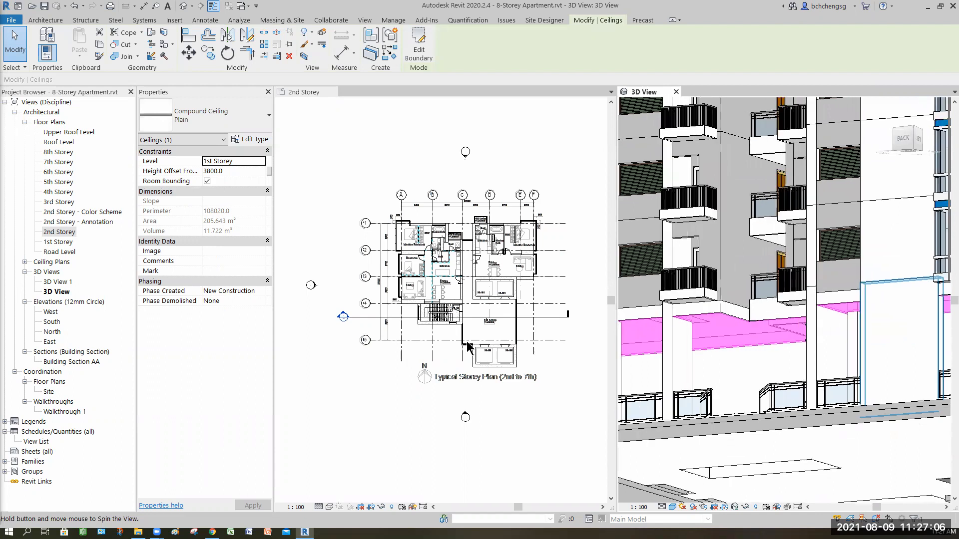
# Locate the bathrooms and Yard in the 2nd Storey plan and select the 400 x 1980mm concrete column between them
pyautogui.keyDown('shift'); pyautogui.moveTo(446, 292); pyautogui.dragTo(439, 271, button='middle'); pyautogui.keyUp('shift')
pyautogui.keyDown('shift'); pyautogui.moveTo(576, 333); pyautogui.dragTo(565, 333, button='middle'); pyautogui.keyUp('shift')
pyautogui.scroll(7, 464, 313)
pyautogui.moveTo(469, 313); pyautogui.dragTo(601, 361, button='middle')
pyautogui.moveTo(441, 304); pyautogui.dragTo(533, 304, button='middle')
pyautogui.moveTo(424, 320); pyautogui.dragTo(460, 335, button='middle')
pyautogui.scroll(-3, 433, 249)
pyautogui.moveTo(448, 237); pyautogui.dragTo(432, 249, button='middle')
pyautogui.scroll(5, 432, 250)
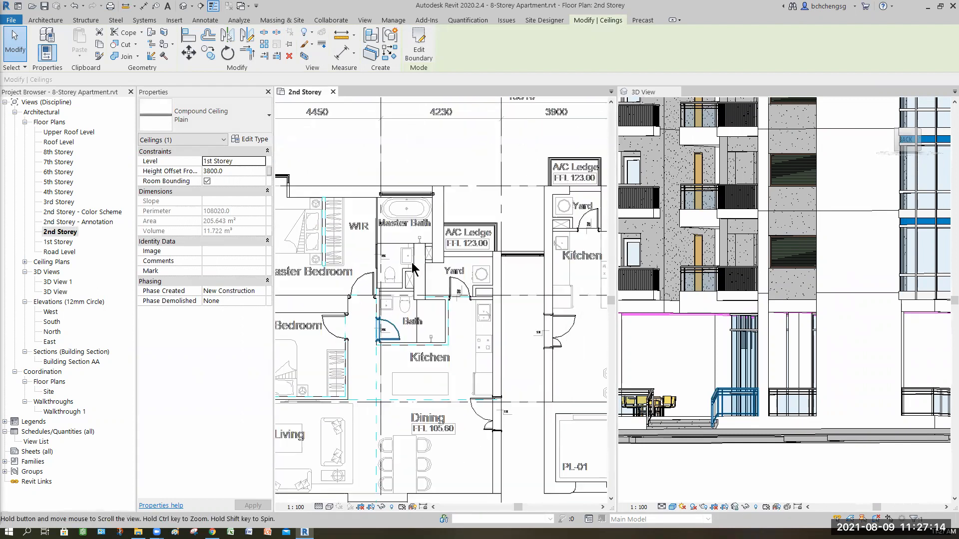
pyautogui.click(387, 317)
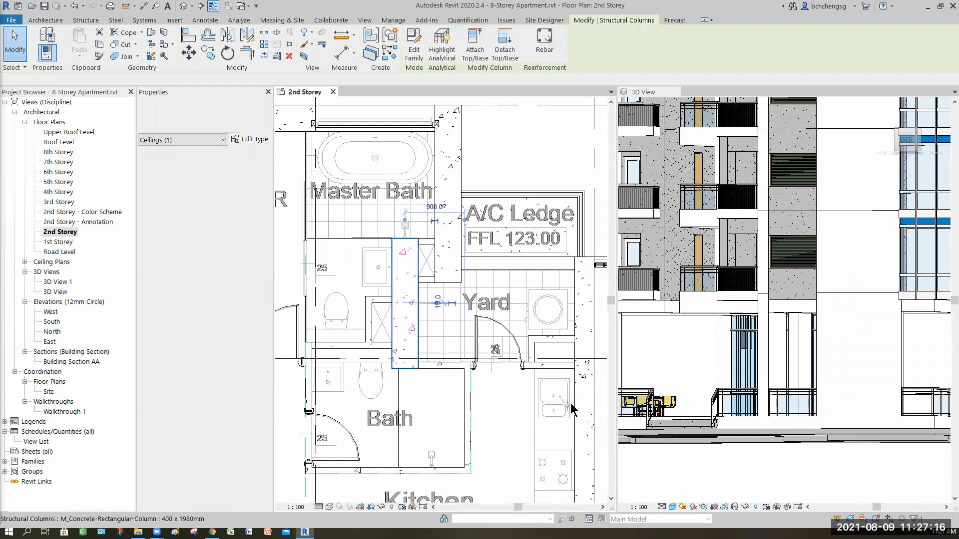
# Inspect the 2nd Storey 400 x 2700mm column and the 1st Storey 400 x 1980mm column in the 3D View, then deselect
pyautogui.keyDown('shift'); pyautogui.moveTo(806, 485); pyautogui.dragTo(772, 262, button='middle'); pyautogui.keyUp('shift')
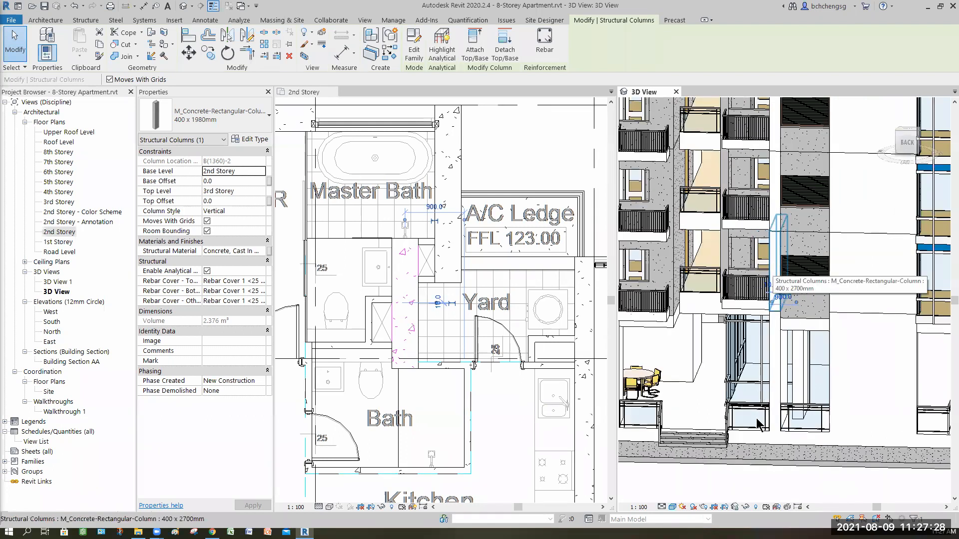
pyautogui.click(774, 264)
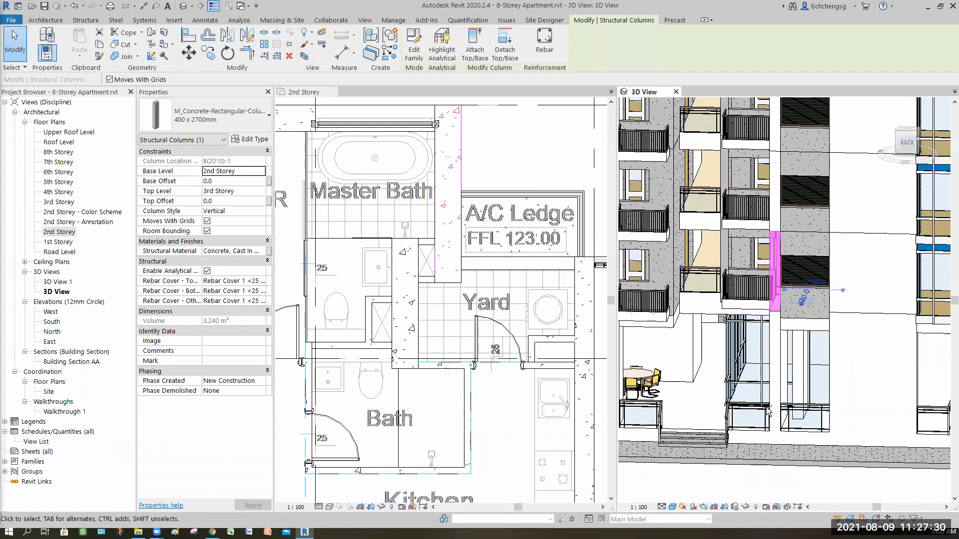
pyautogui.keyDown('shift'); pyautogui.moveTo(814, 417); pyautogui.dragTo(805, 358, button='middle'); pyautogui.keyUp('shift')
pyautogui.click(801, 359)
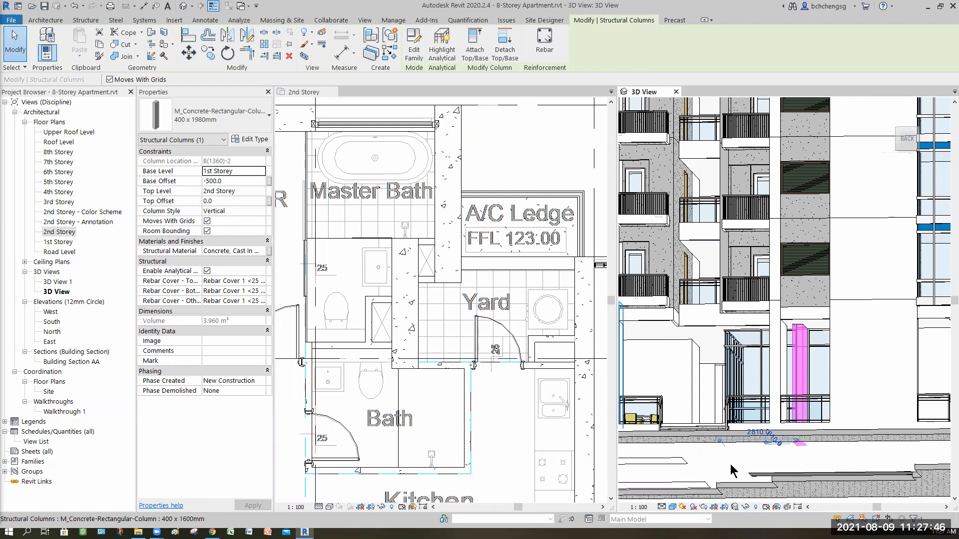
pyautogui.keyDown('shift'); pyautogui.moveTo(749, 524); pyautogui.dragTo(807, 444, button='middle'); pyautogui.keyUp('shift')
pyautogui.press('Escape')
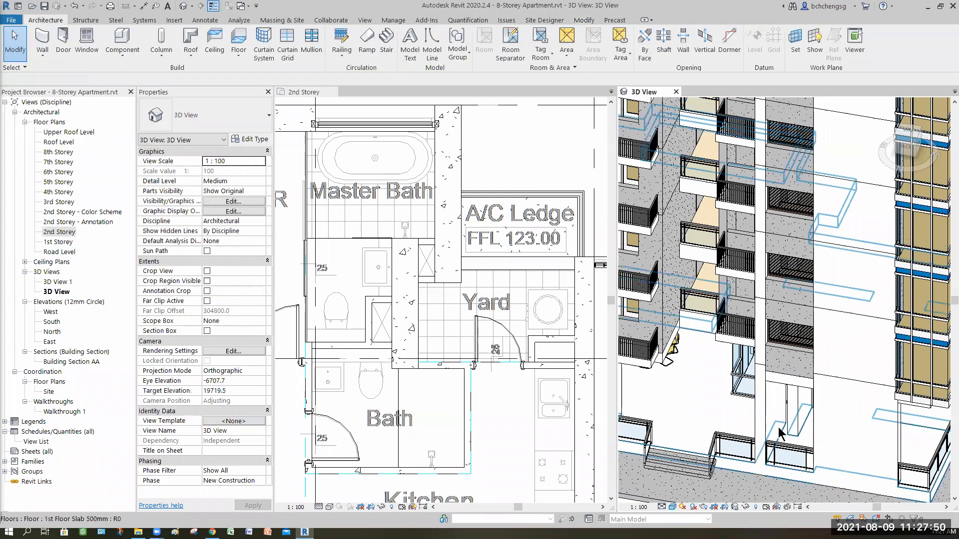
# Compare the exposed 1st storey columns in the 3D View with the bathrooms and Yard above in the 2nd Storey plan
pyautogui.scroll(5, 784, 444)
pyautogui.keyDown('shift'); pyautogui.moveTo(775, 400); pyautogui.dragTo(805, 351, button='middle'); pyautogui.keyUp('shift')
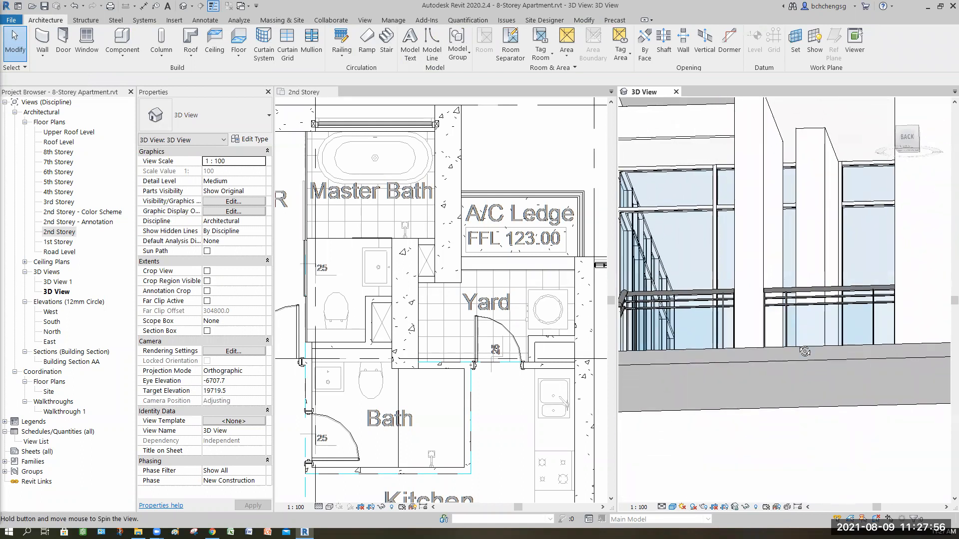
pyautogui.keyDown('shift'); pyautogui.moveTo(836, 372); pyautogui.dragTo(789, 374, button='middle'); pyautogui.keyUp('shift')
pyautogui.scroll(-1, 787, 367)
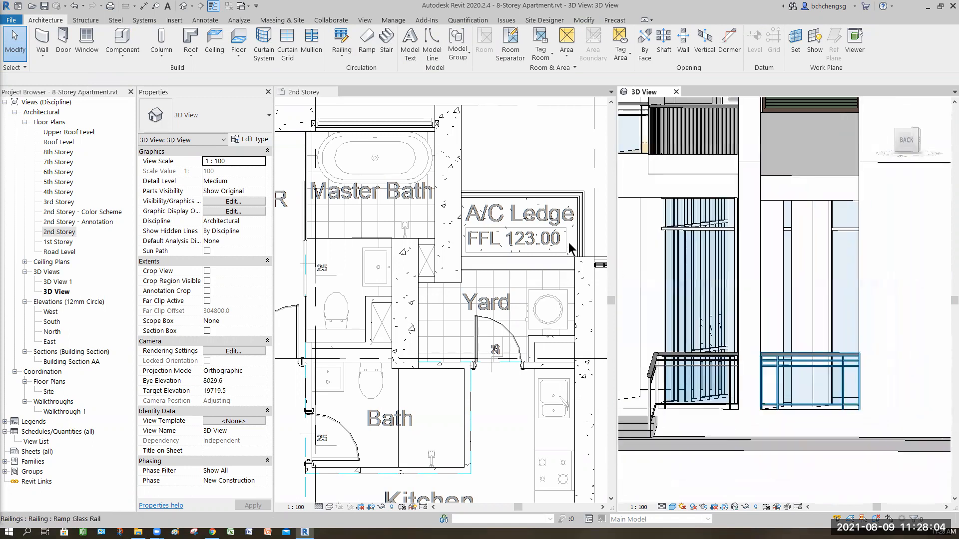
pyautogui.click(494, 300)
pyautogui.scroll(-2, 483, 370)
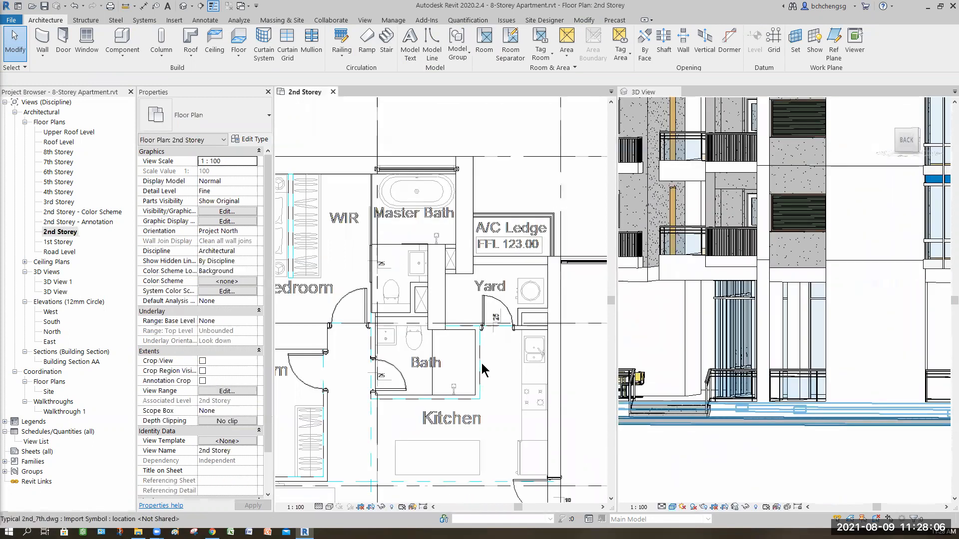
pyautogui.scroll(-1, 475, 330)
pyautogui.moveTo(438, 282); pyautogui.dragTo(460, 250, button='middle')
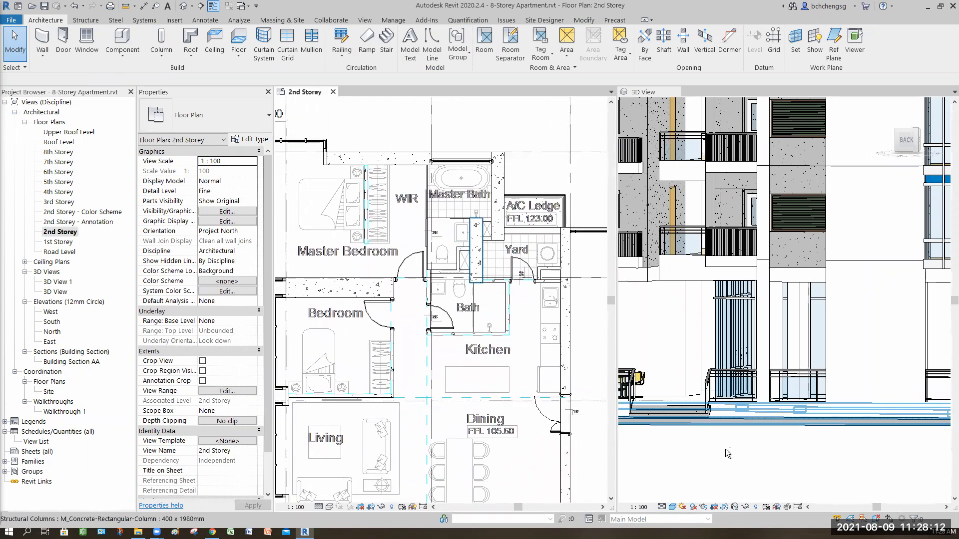
pyautogui.keyDown('shift'); pyautogui.moveTo(753, 475); pyautogui.dragTo(813, 363, button='middle'); pyautogui.keyUp('shift')
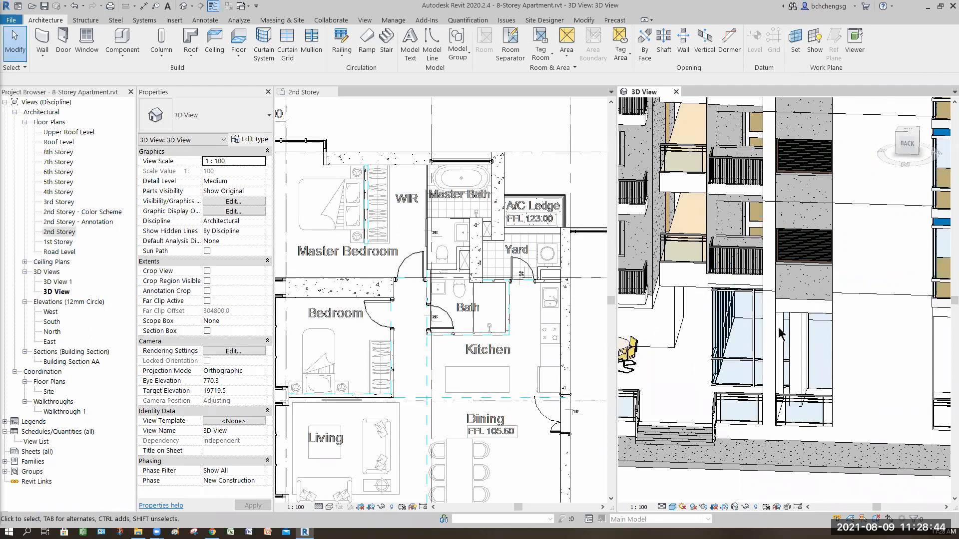
pyautogui.moveTo(810, 392); pyautogui.dragTo(775, 328, button='middle')
# Inspect the 1st Floor Slab 500mm and its extent at the building base, then clear the selection
pyautogui.keyDown('shift'); pyautogui.moveTo(759, 417); pyautogui.dragTo(781, 442, button='middle'); pyautogui.keyUp('shift')
pyautogui.click(781, 442)
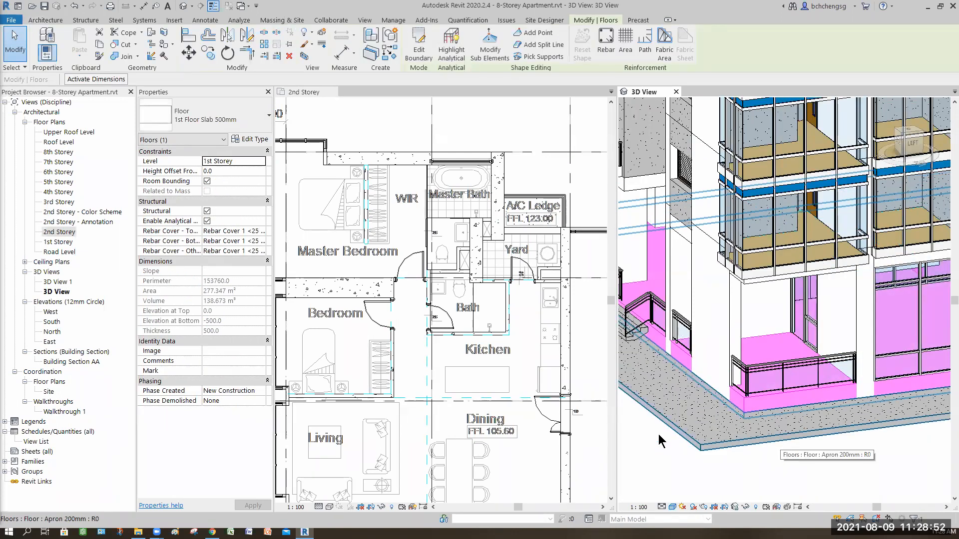
pyautogui.press('Escape')
pyautogui.keyDown('shift'); pyautogui.moveTo(682, 430); pyautogui.dragTo(811, 260, button='middle'); pyautogui.keyUp('shift')
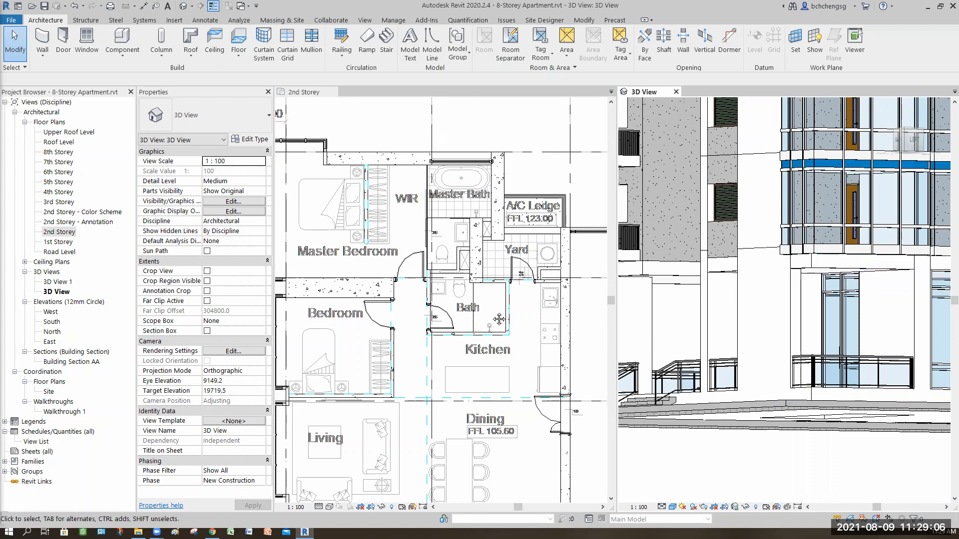
# Open the 1st Storey floor plan beside the 3D View and bring the Function Hall and lift area into view
pyautogui.click(490, 308)
pyautogui.moveTo(553, 357); pyautogui.dragTo(505, 337, button='middle')
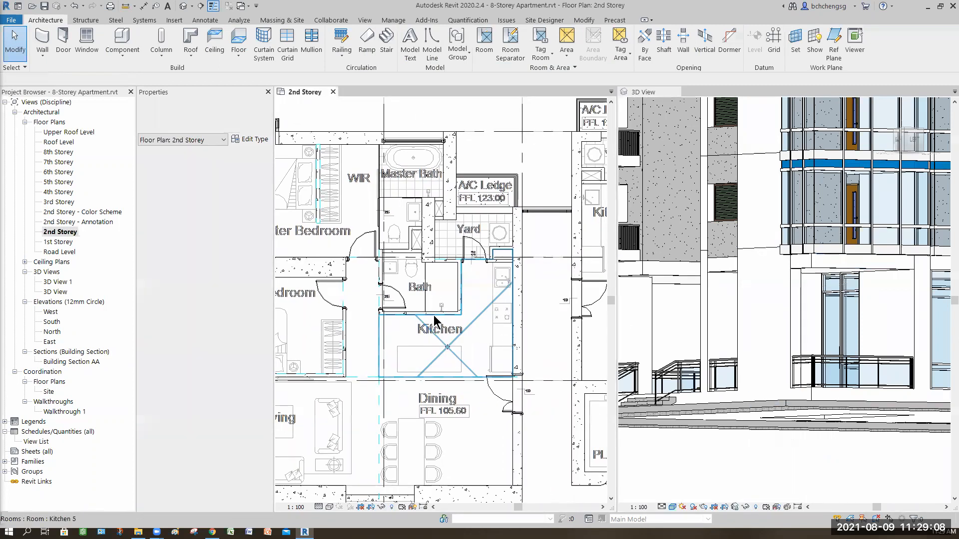
pyautogui.scroll(-3, 361, 304)
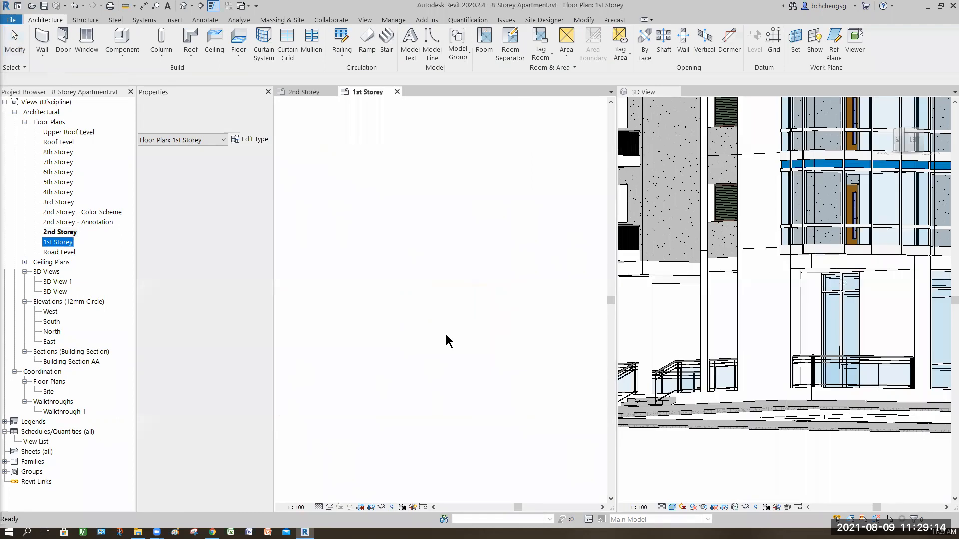
pyautogui.scroll(-2, 445, 320)
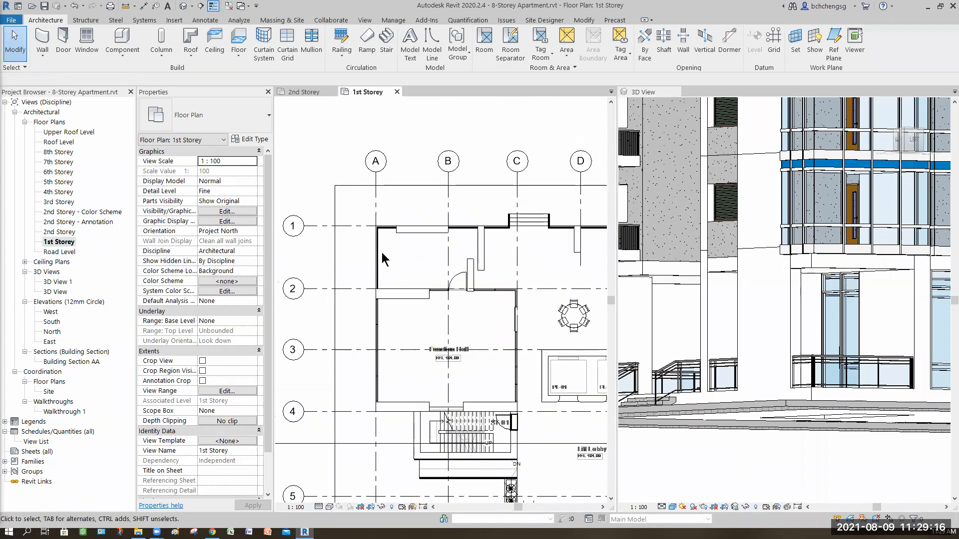
pyautogui.moveTo(446, 314)
pyautogui.mouseDown(button='middle')
pyautogui.moveTo(387, 261)
pyautogui.moveTo(367, 271)
pyautogui.mouseUp(button='middle')
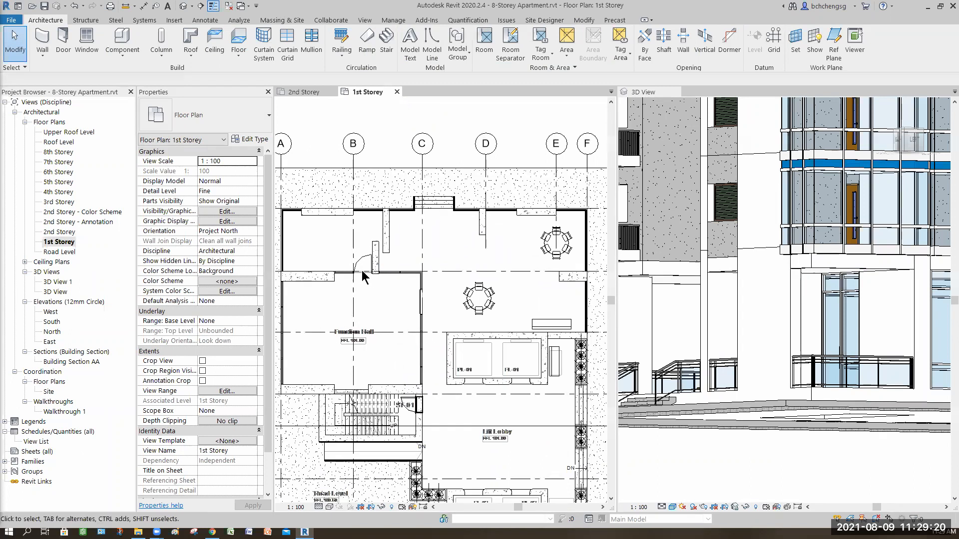
# Examine the Function Hall's glass door, curtain wall and adjoining concrete column in the 1st Storey plan
pyautogui.scroll(3, 383, 242)
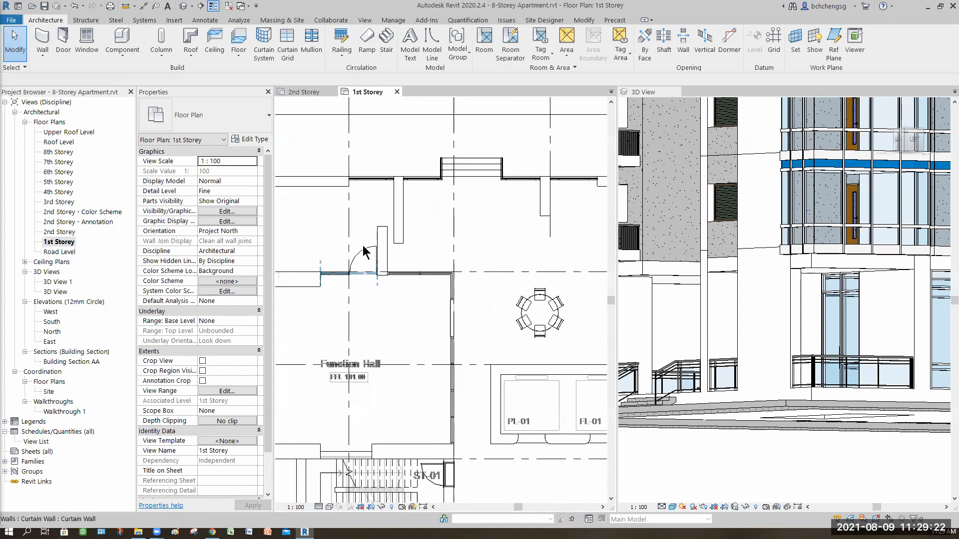
pyautogui.scroll(1, 362, 260)
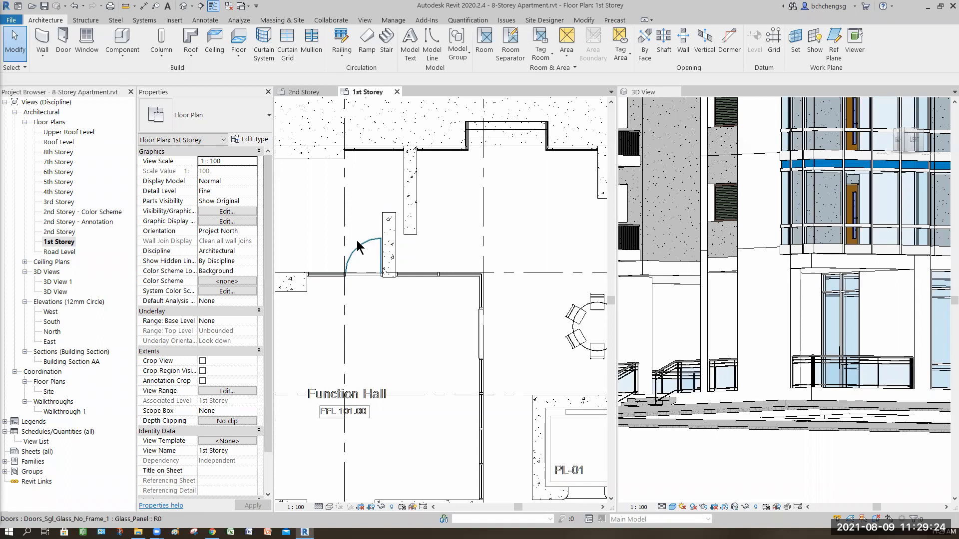
pyautogui.press('Tab')
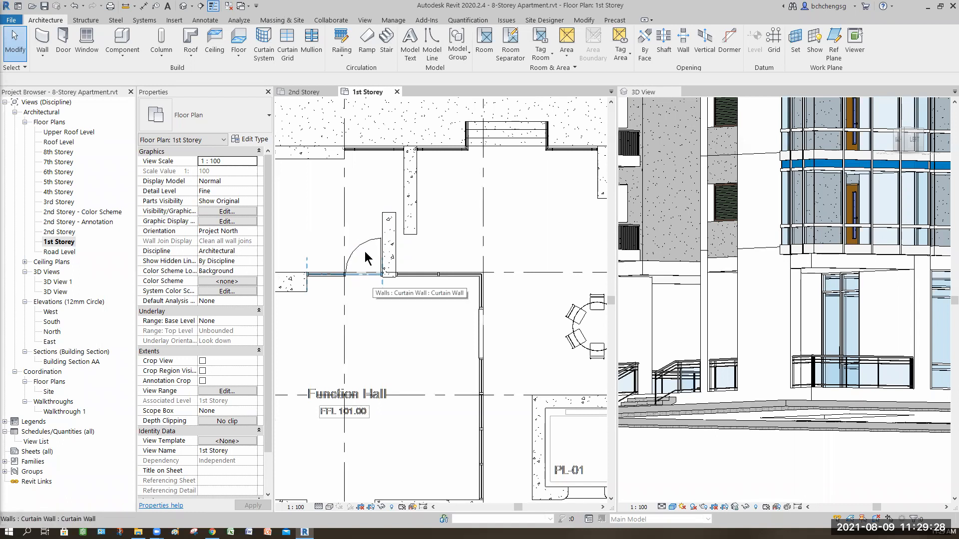
pyautogui.press('Tab')
pyautogui.press('Tab')
pyautogui.press('Tab')
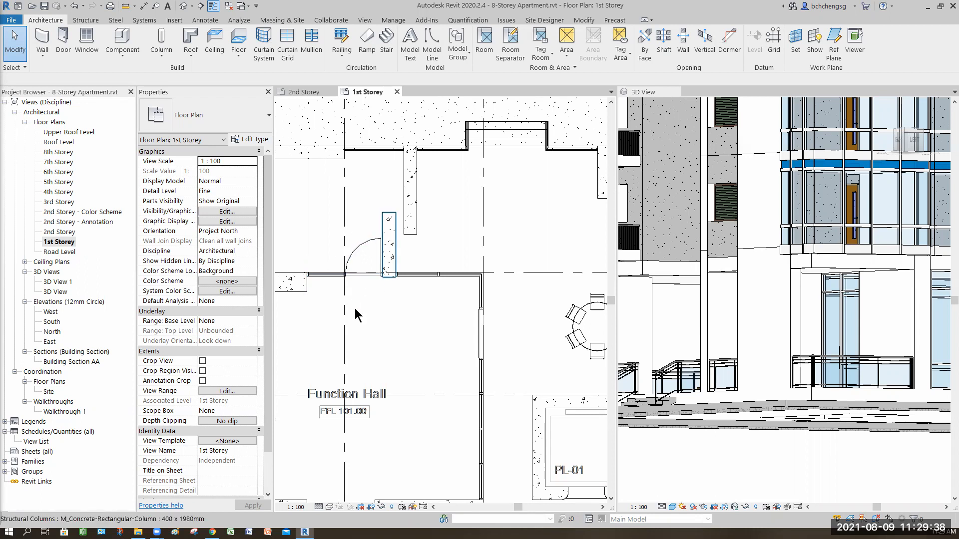
# Return to the Bath and Yard area in the 2nd Storey plan and examine the 1st storey exterior around the building in 3D
pyautogui.click(296, 91)
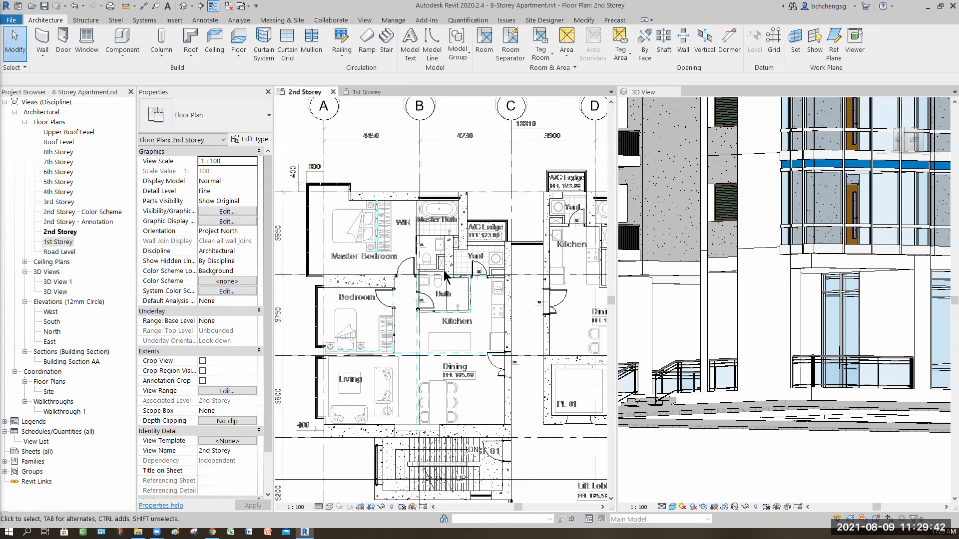
pyautogui.scroll(5, 443, 272)
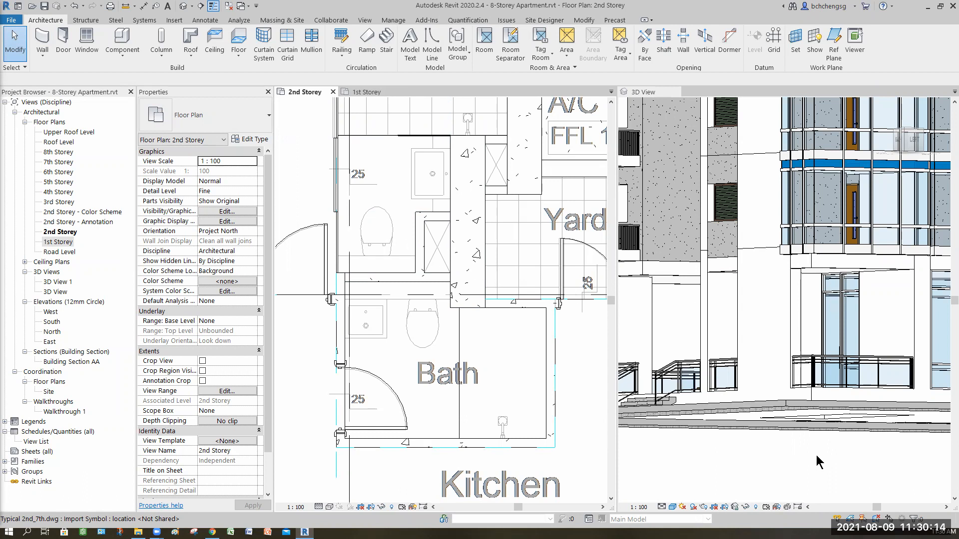
pyautogui.keyDown('shift'); pyautogui.moveTo(800, 463); pyautogui.dragTo(801, 382, button='middle'); pyautogui.keyUp('shift')
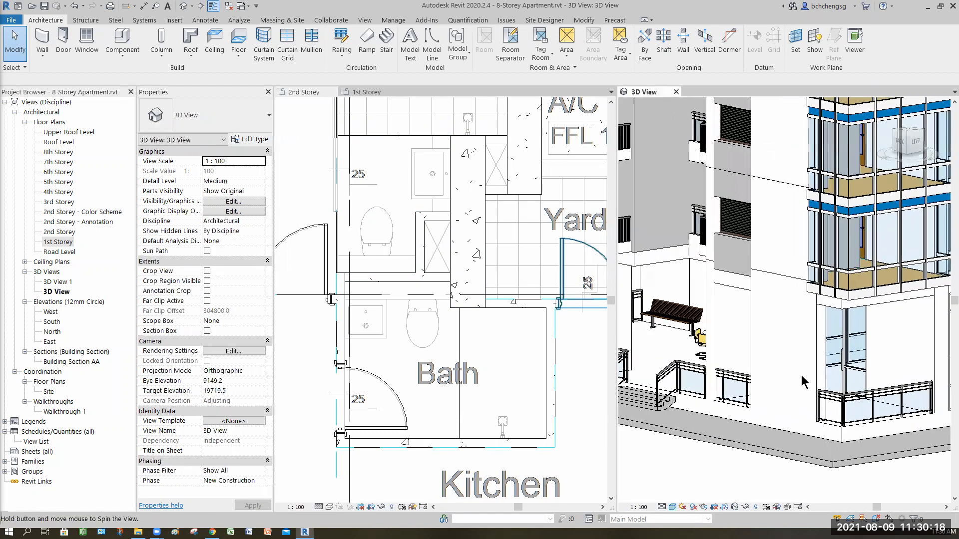
pyautogui.scroll(3, 793, 414)
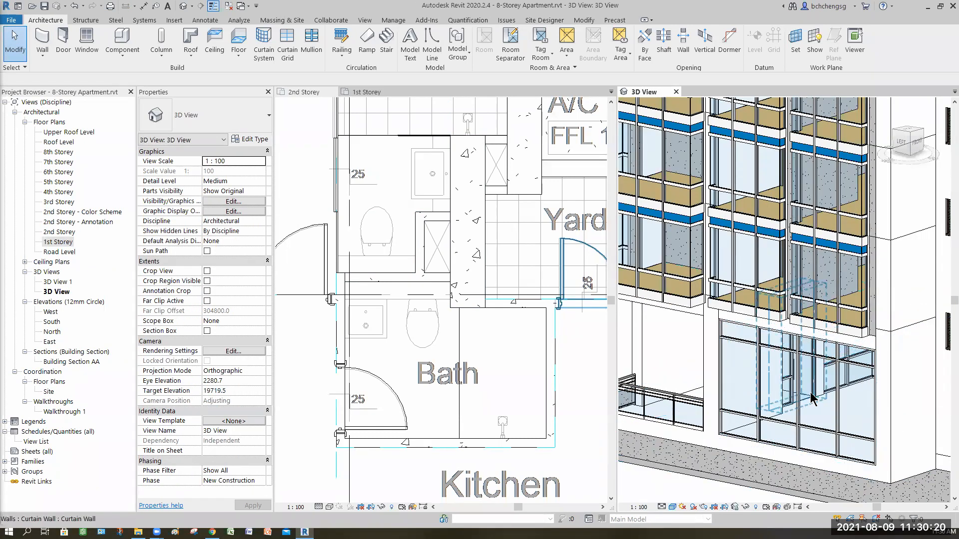
pyautogui.scroll(6, 811, 397)
pyautogui.moveTo(820, 390)
pyautogui.keyDown('shift'); pyautogui.mouseDown(button='middle')
pyautogui.moveTo(831, 388)
pyautogui.moveTo(823, 394)
pyautogui.mouseUp(button='middle'); pyautogui.keyUp('shift')
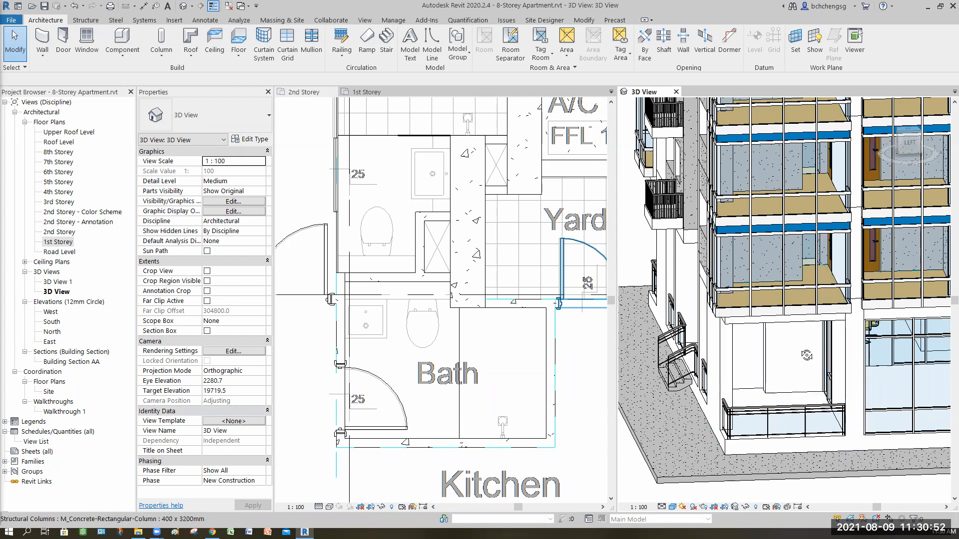
pyautogui.keyDown('shift'); pyautogui.moveTo(819, 306); pyautogui.dragTo(759, 276, button='middle'); pyautogui.keyUp('shift')
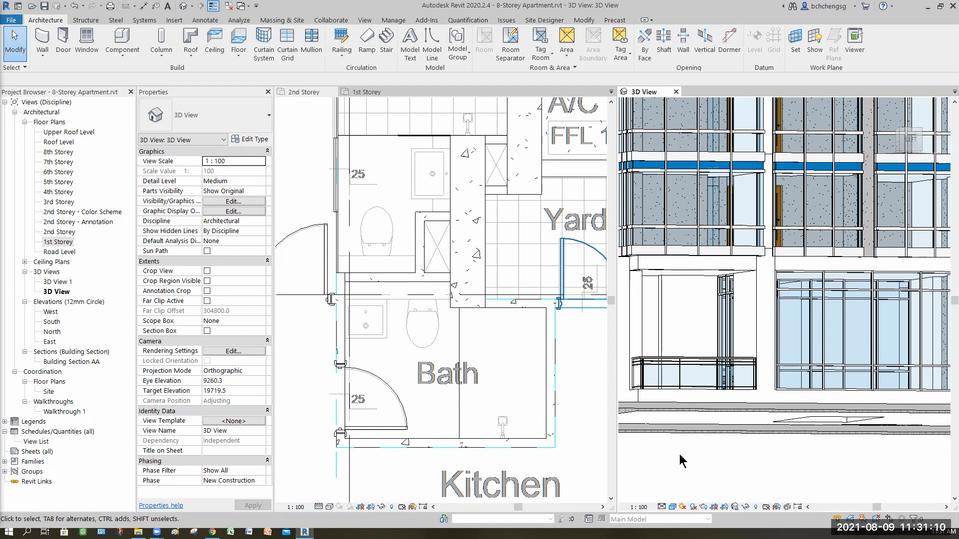
pyautogui.keyDown('shift'); pyautogui.moveTo(798, 476); pyautogui.dragTo(795, 415, button='middle'); pyautogui.keyUp('shift')
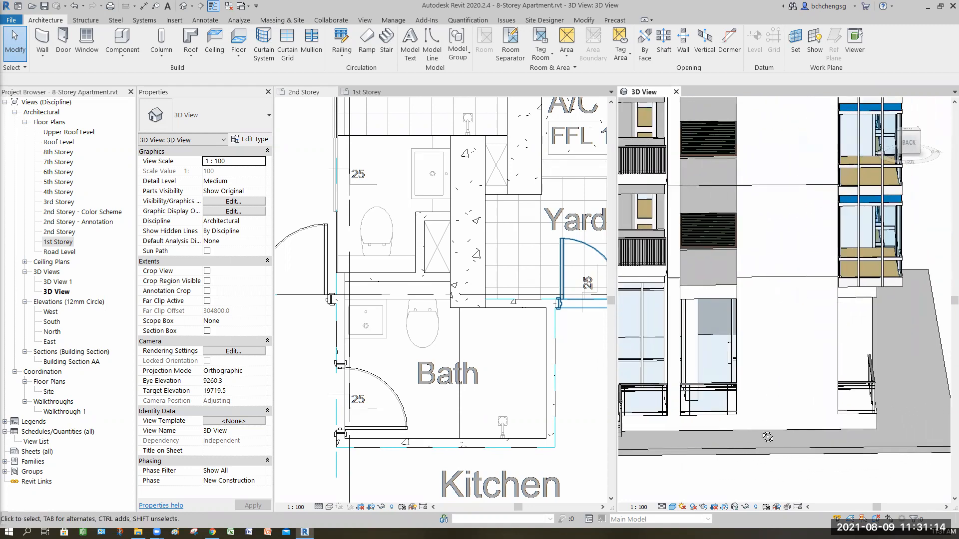
pyautogui.keyDown('shift'); pyautogui.moveTo(627, 436); pyautogui.dragTo(603, 434, button='middle'); pyautogui.keyUp('shift')
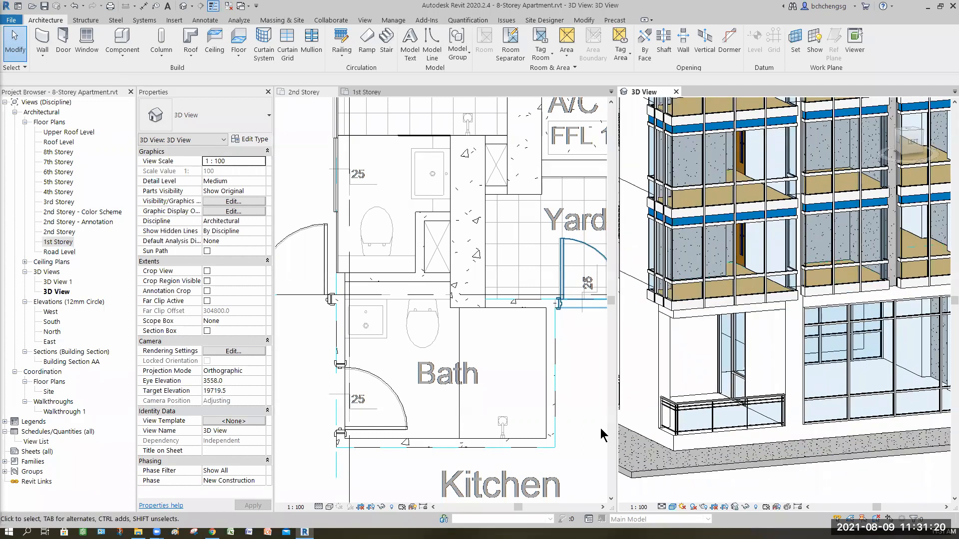
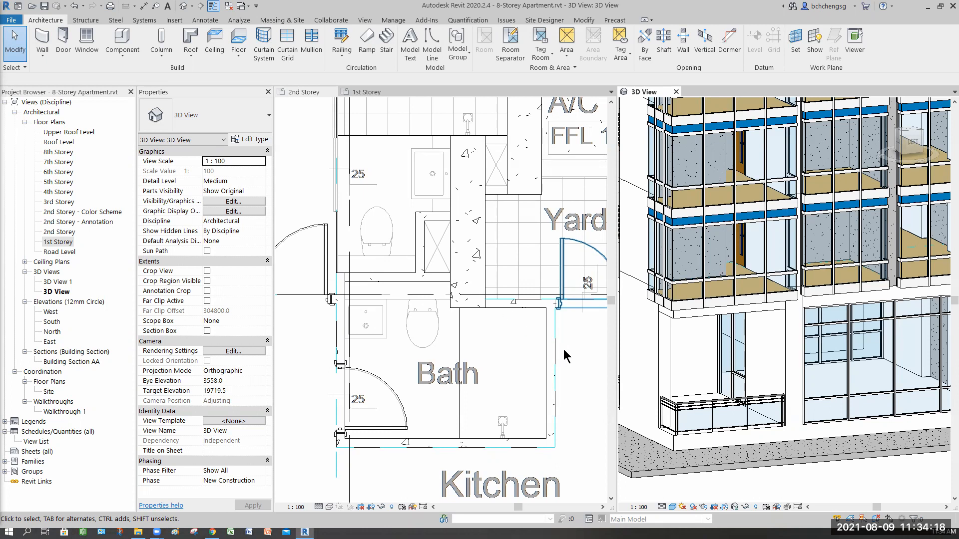
# Review the bathrooms and Yard in the 2nd Storey plan, then close the 8-Storey Apartment model without saving its changes
pyautogui.click(507, 365)
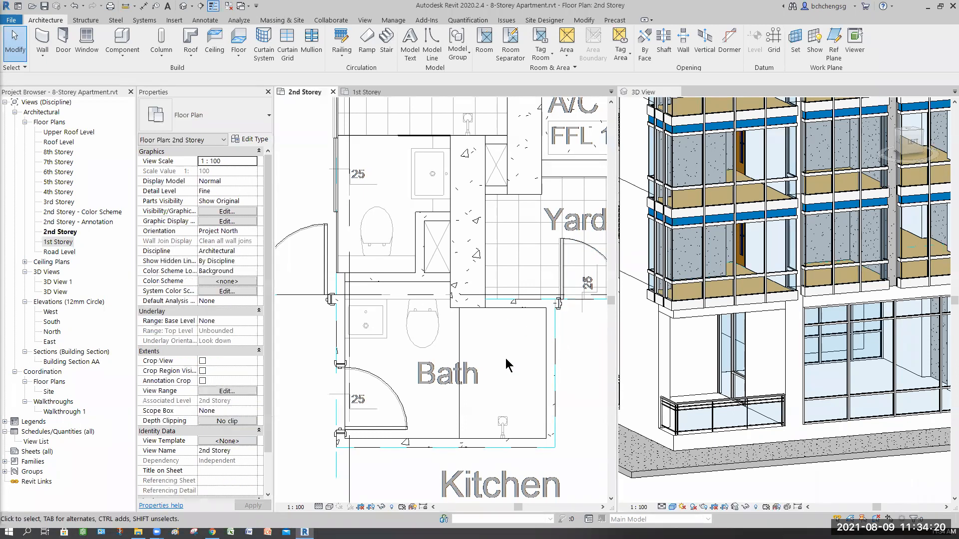
pyautogui.scroll(-2, 506, 364)
pyautogui.moveTo(458, 367); pyautogui.dragTo(395, 372, button='middle')
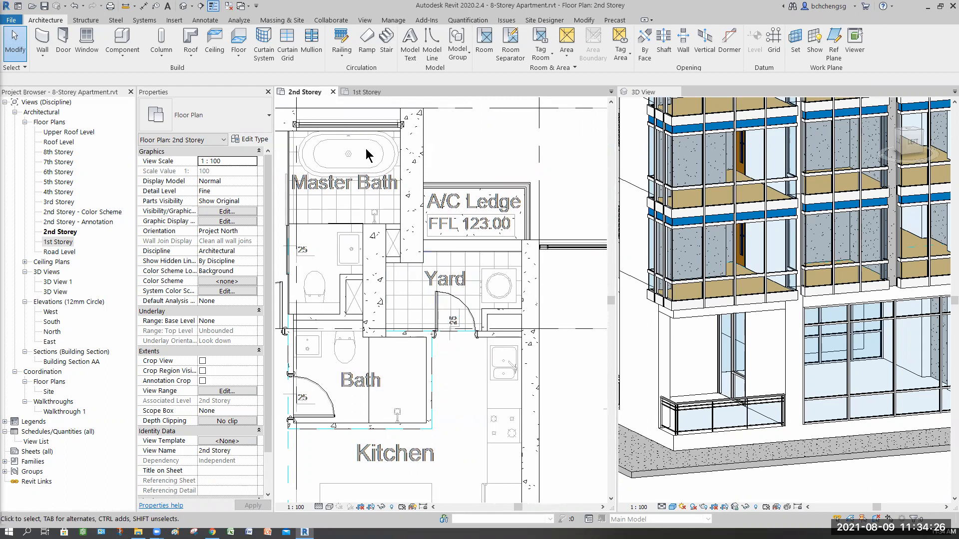
pyautogui.click(332, 91)
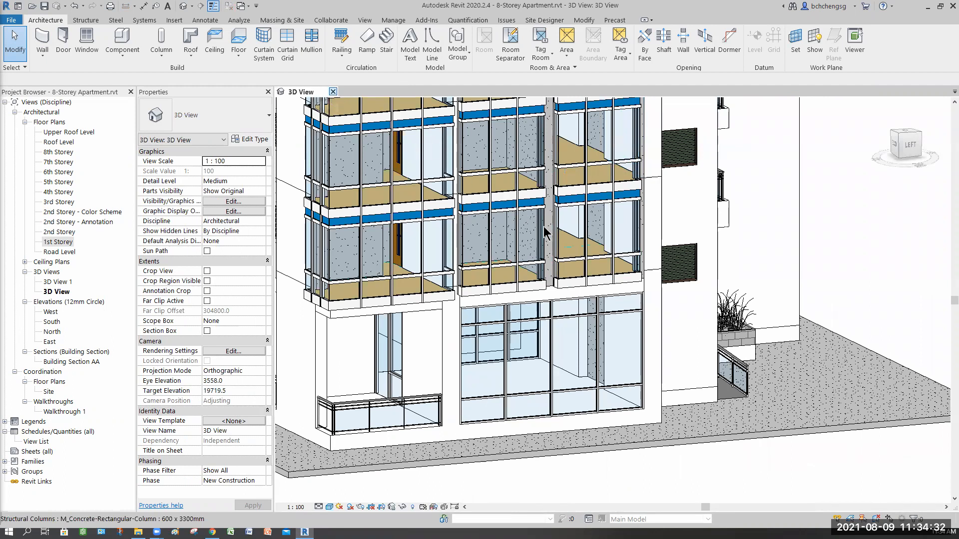
pyautogui.click(333, 92)
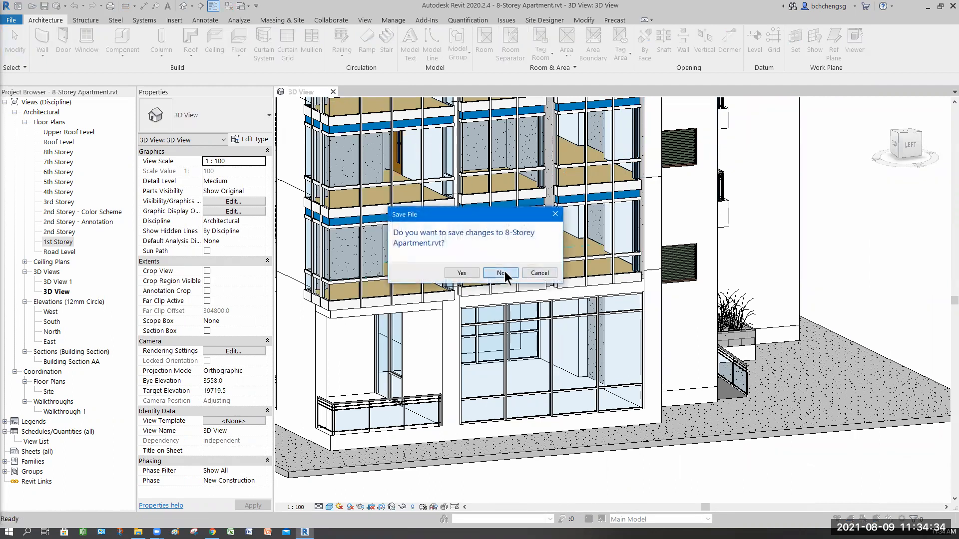
pyautogui.click(500, 273)
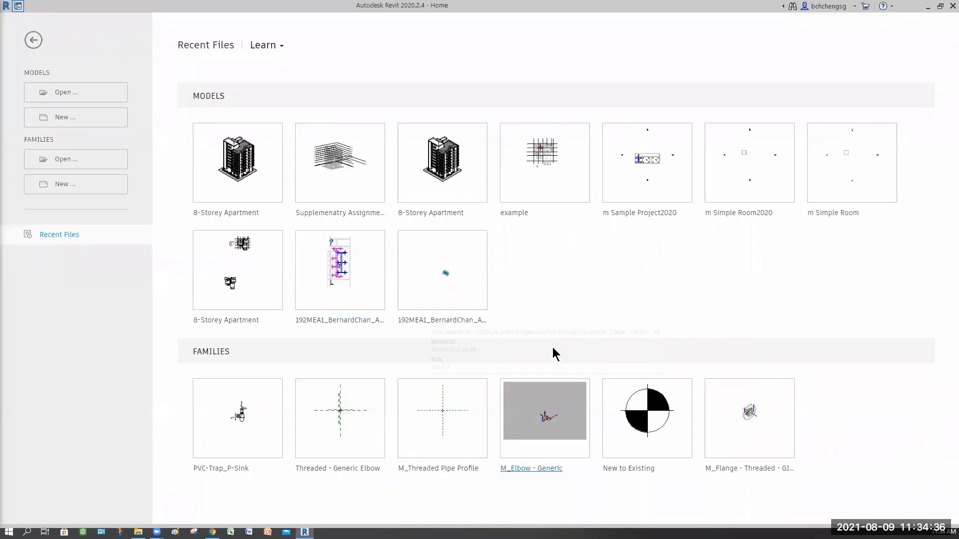
# Open the recent example model and inspect the drainage and water pipes around the Bath in its 2nd Storey plan
pyautogui.click(513, 212)
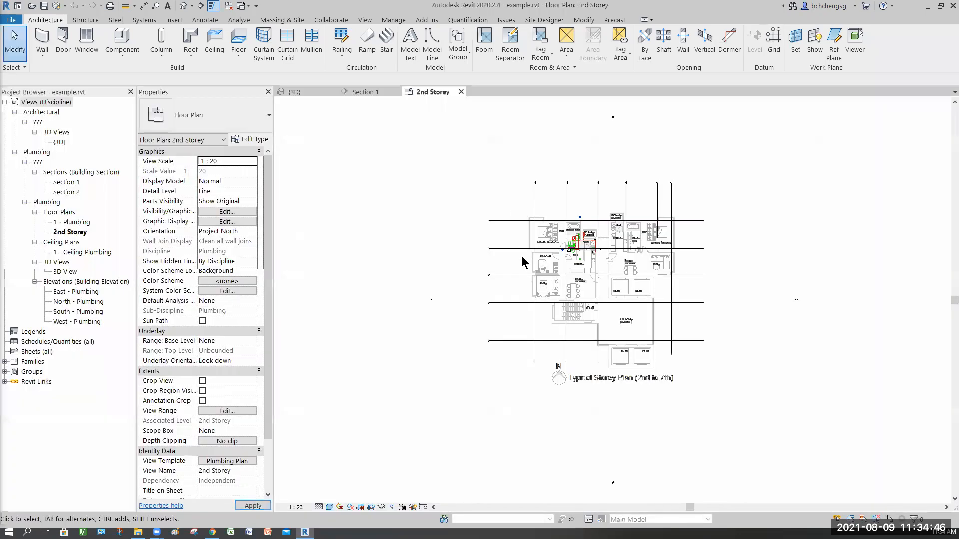
pyautogui.scroll(6, 579, 258)
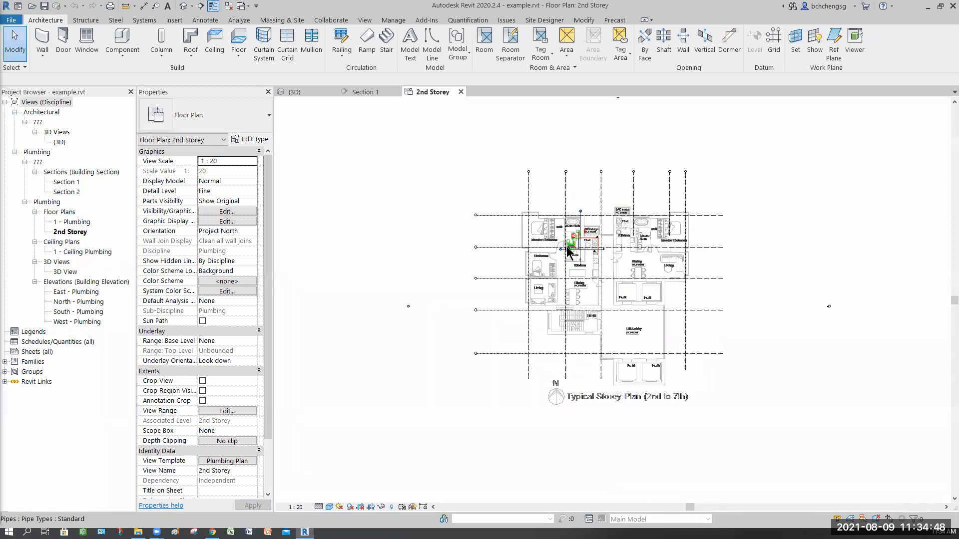
pyautogui.scroll(5, 588, 270)
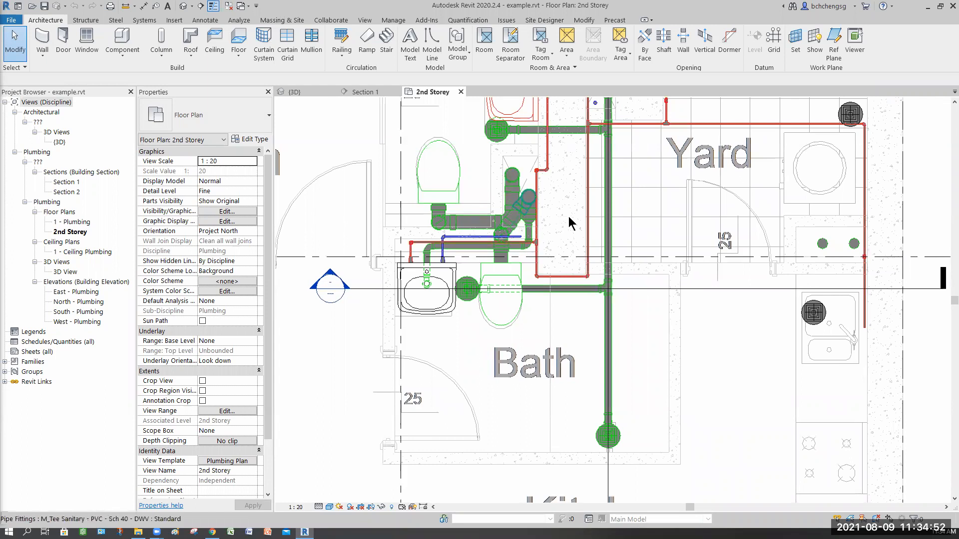
pyautogui.moveTo(577, 229); pyautogui.dragTo(570, 245, button='middle')
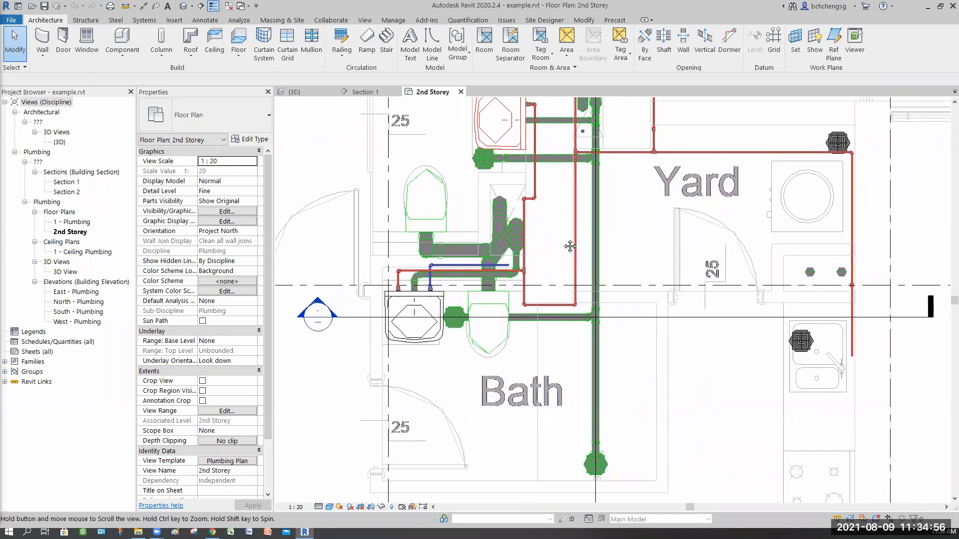
pyautogui.moveTo(513, 170); pyautogui.dragTo(501, 192, button='middle')
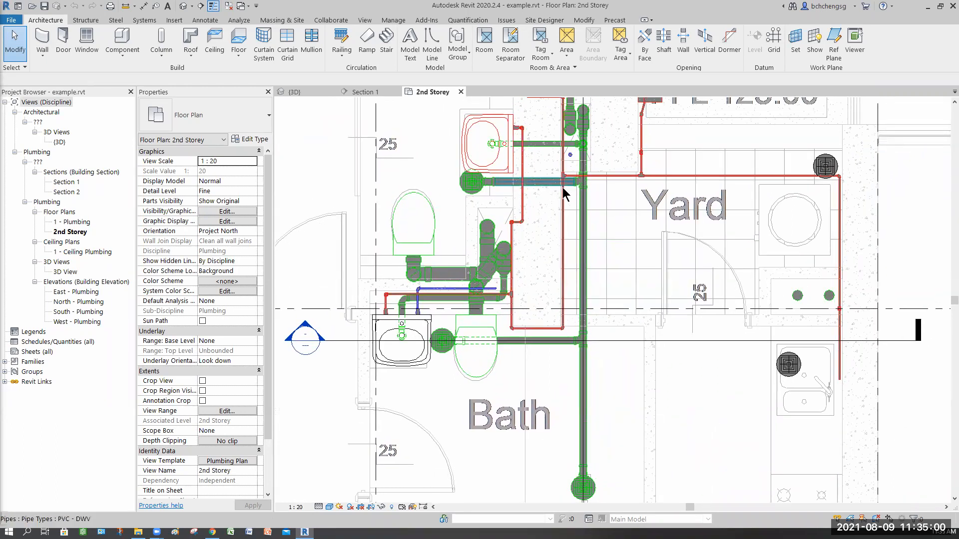
pyautogui.scroll(2, 554, 192)
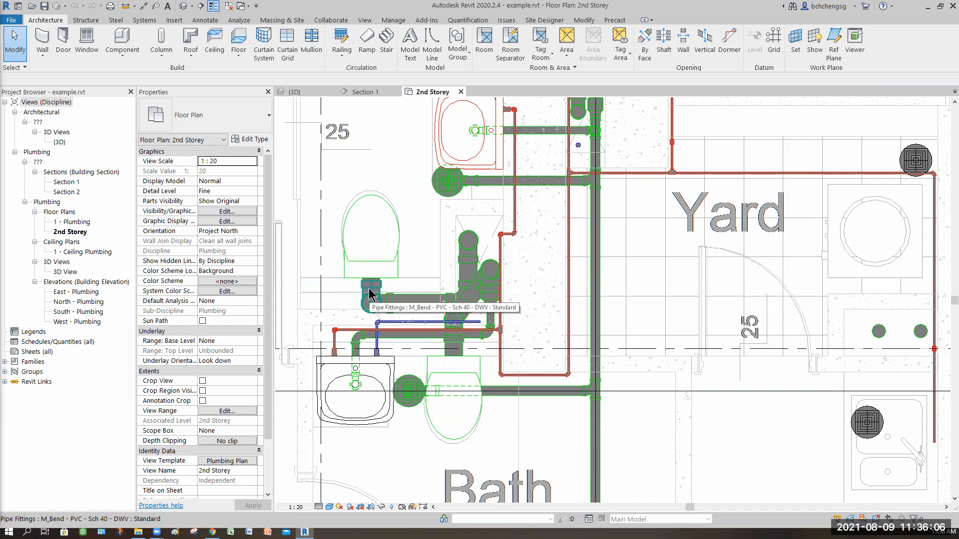
pyautogui.press('Tab')
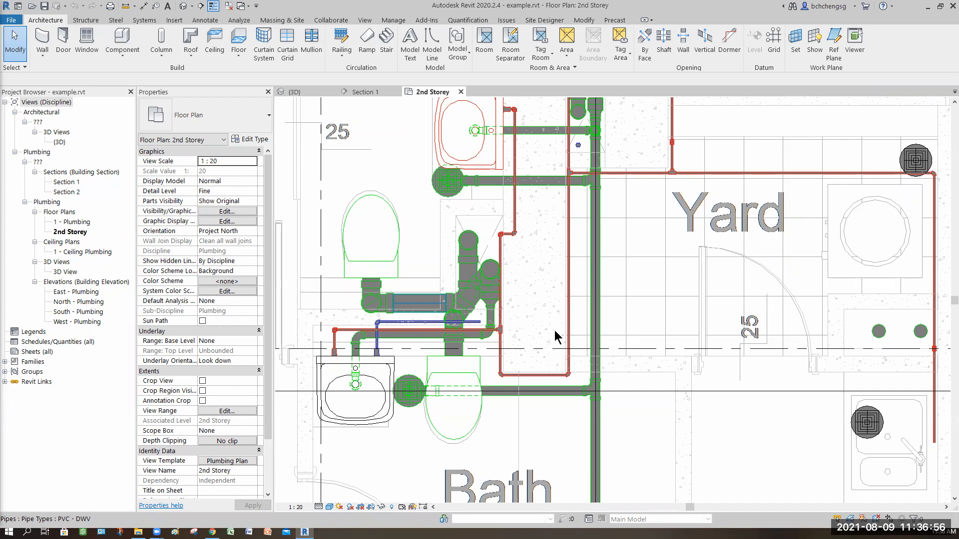
# Compare the plumbed apartment's layout with the neighbouring unit's Kitchen, Yard, Master Bath, Dining and Living areas in the 2nd Storey plan
pyautogui.scroll(-5, 543, 345)
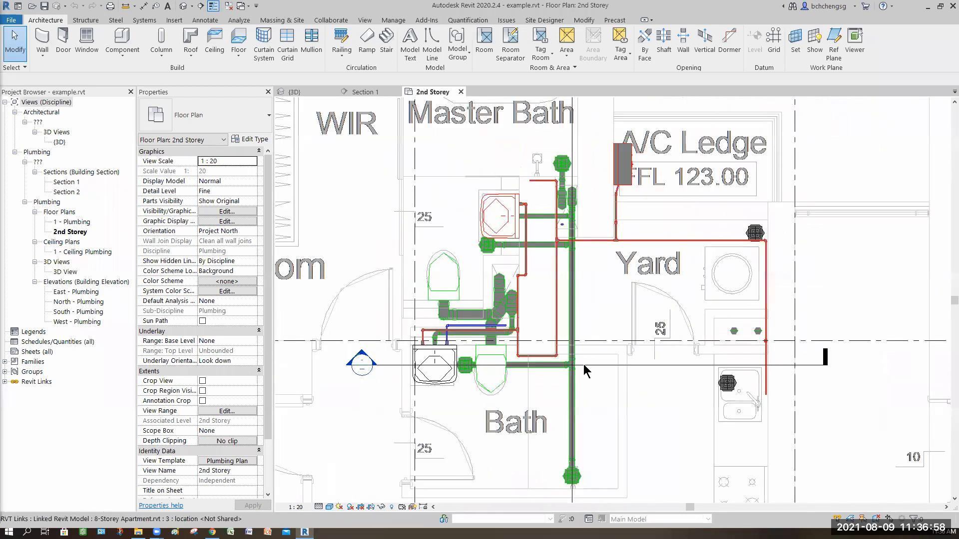
pyautogui.scroll(-2, 545, 340)
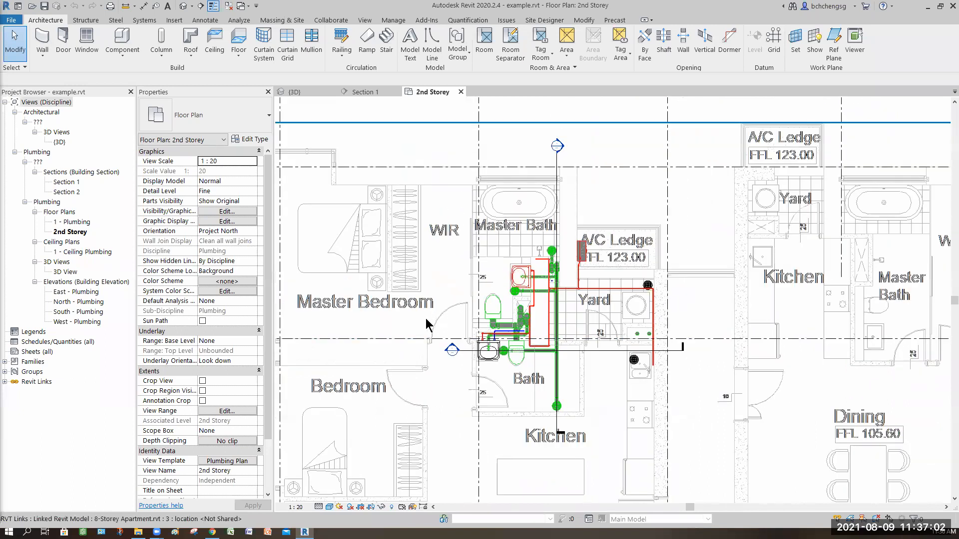
pyautogui.scroll(-2, 422, 327)
pyautogui.moveTo(487, 387); pyautogui.dragTo(465, 352, button='middle')
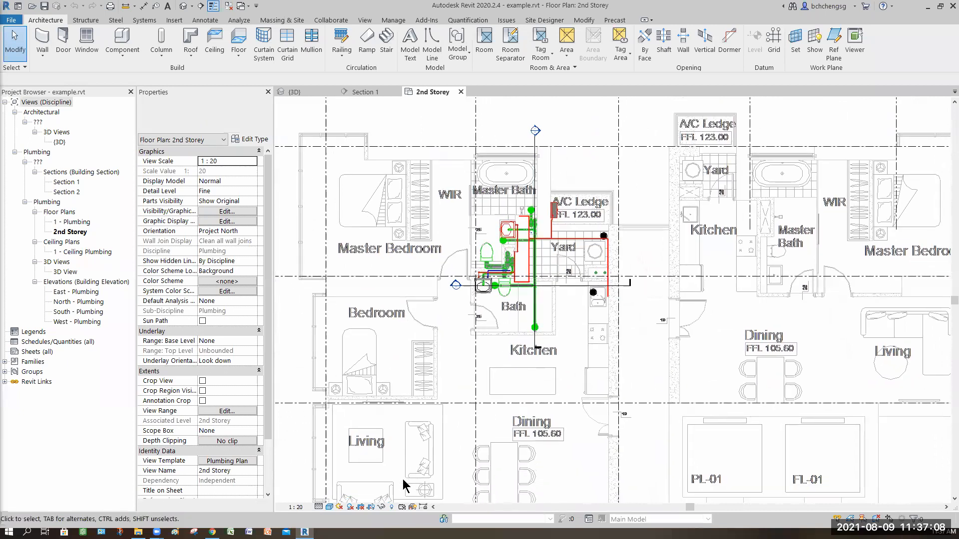
pyautogui.scroll(-1, 397, 477)
pyautogui.scroll(-1, 456, 333)
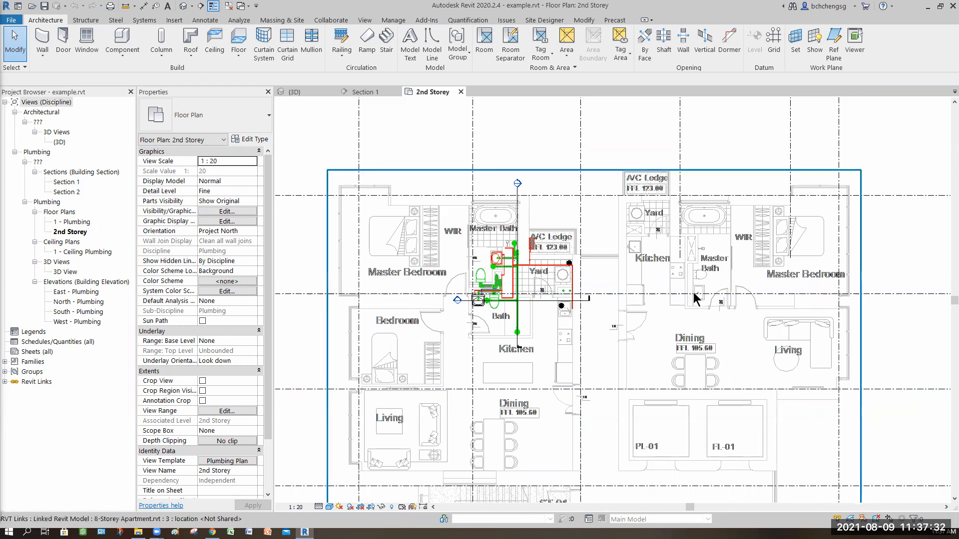
pyautogui.scroll(5, 694, 298)
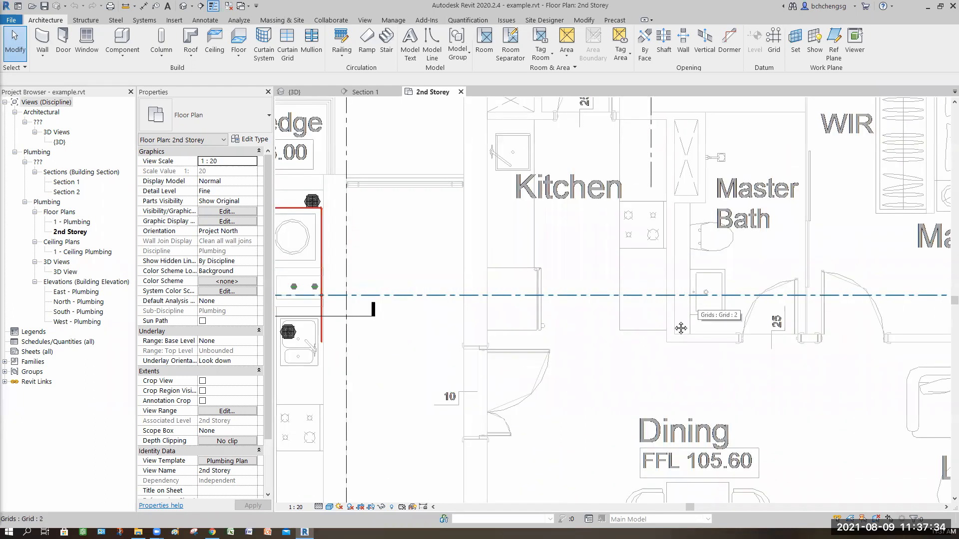
pyautogui.scroll(-2, 624, 267)
pyautogui.moveTo(750, 272); pyautogui.dragTo(747, 297, button='middle')
pyautogui.scroll(-2, 686, 192)
pyautogui.moveTo(686, 193); pyautogui.dragTo(578, 155, button='middle')
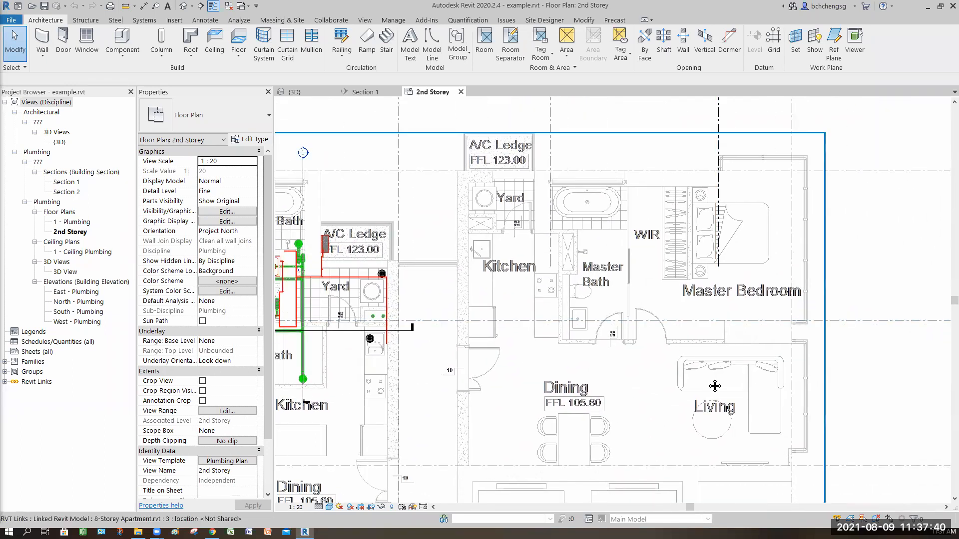
pyautogui.moveTo(733, 478); pyautogui.dragTo(716, 386, button='middle')
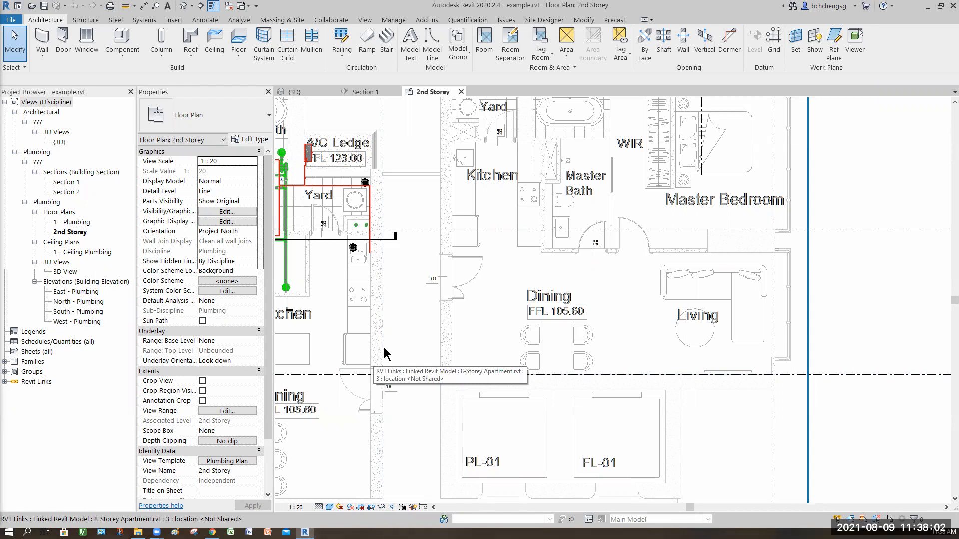
# Measure the thickness of the concrete wall beside the plumbed apartment's Dining area, near staircase ST-01
pyautogui.scroll(-4, 440, 350)
pyautogui.moveTo(440, 350); pyautogui.dragTo(542, 318, button='middle')
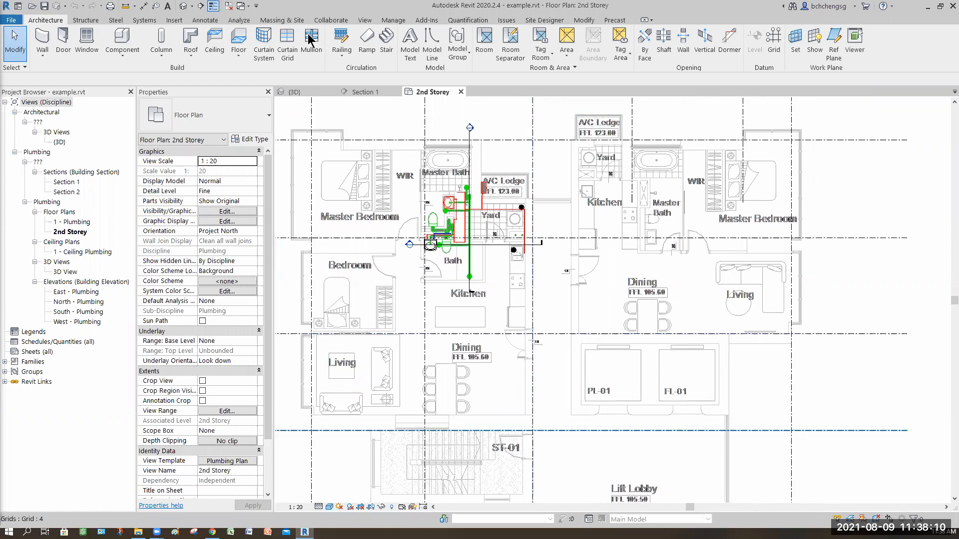
pyautogui.scroll(1, 523, 421)
pyautogui.click(127, 6)
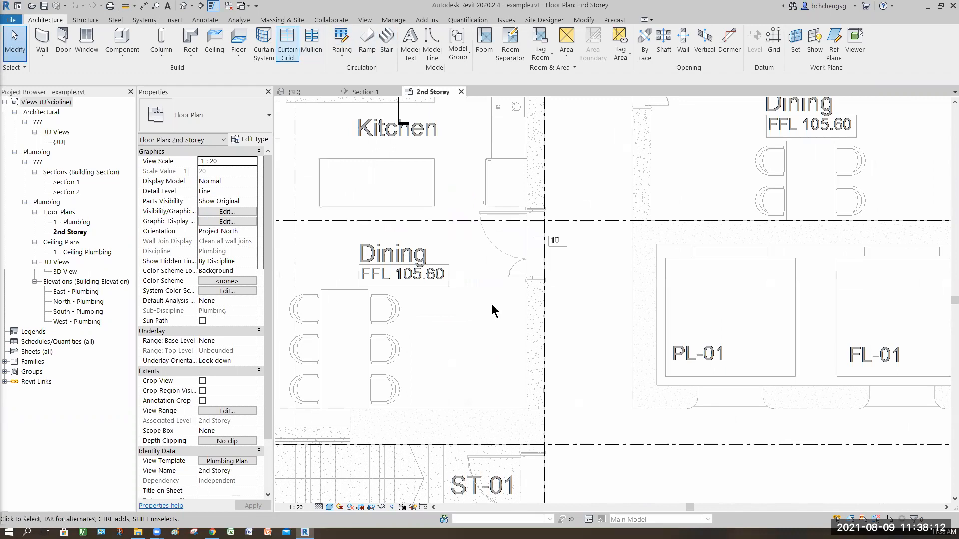
pyautogui.click(527, 409)
pyautogui.click(542, 410)
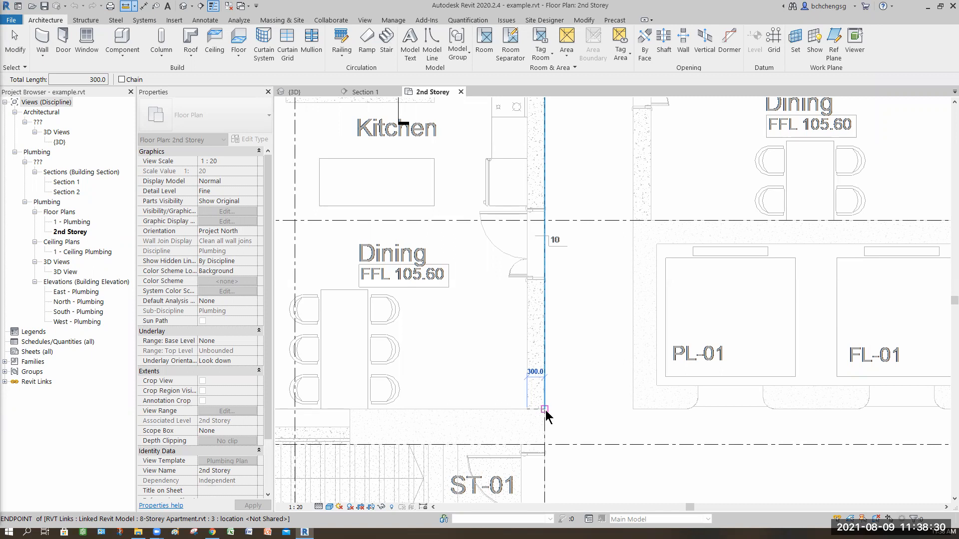
pyautogui.press('Escape')
pyautogui.press('Escape')
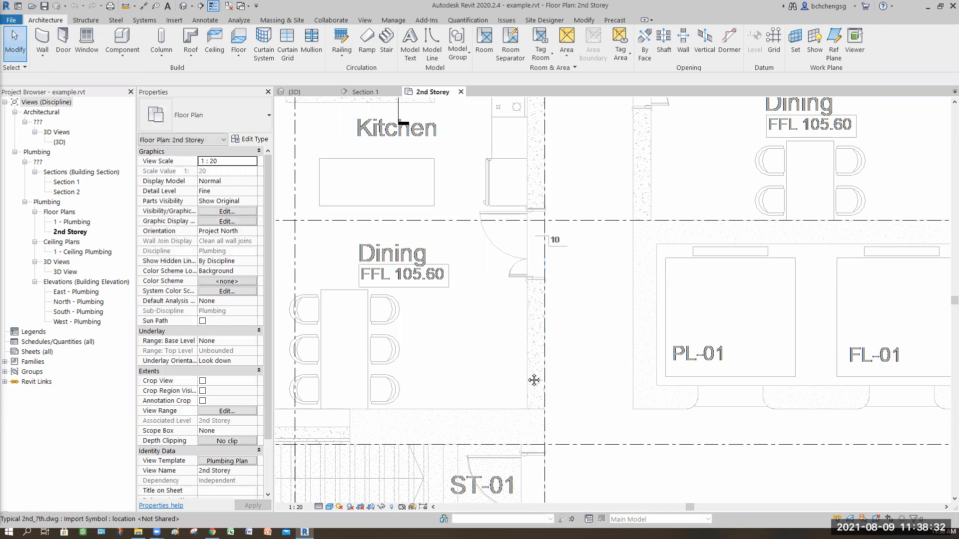
# Examine the Living, Dining, staircase ST-01 and Lift Lobby areas around the plumbed apartment in the 2nd Storey plan
pyautogui.scroll(-3, 462, 318)
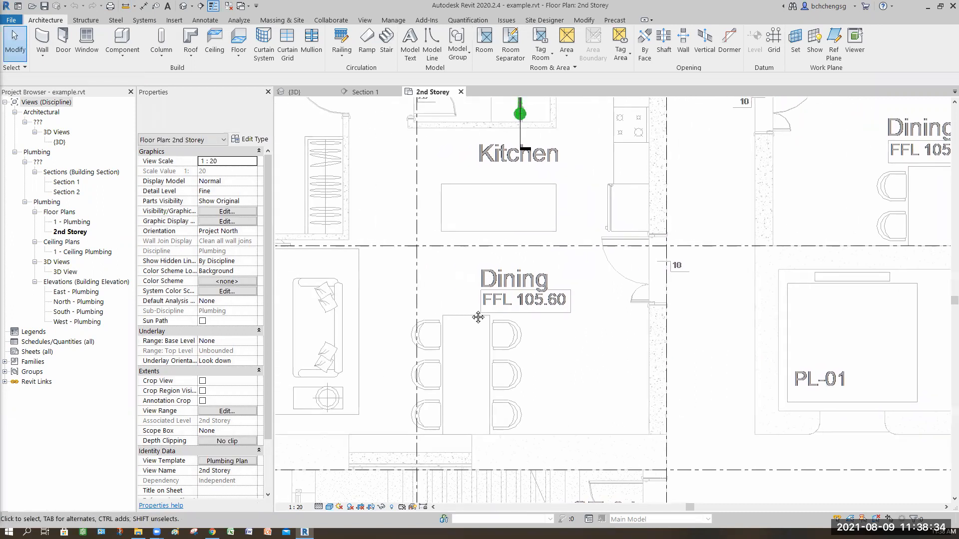
pyautogui.moveTo(400, 287); pyautogui.dragTo(472, 304, button='middle')
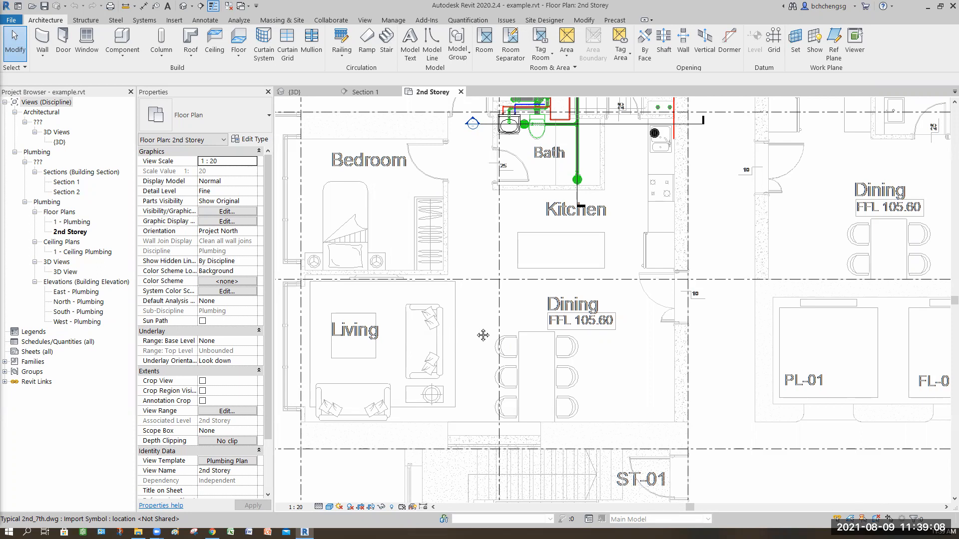
pyautogui.moveTo(277, 295); pyautogui.dragTo(356, 297, button='middle')
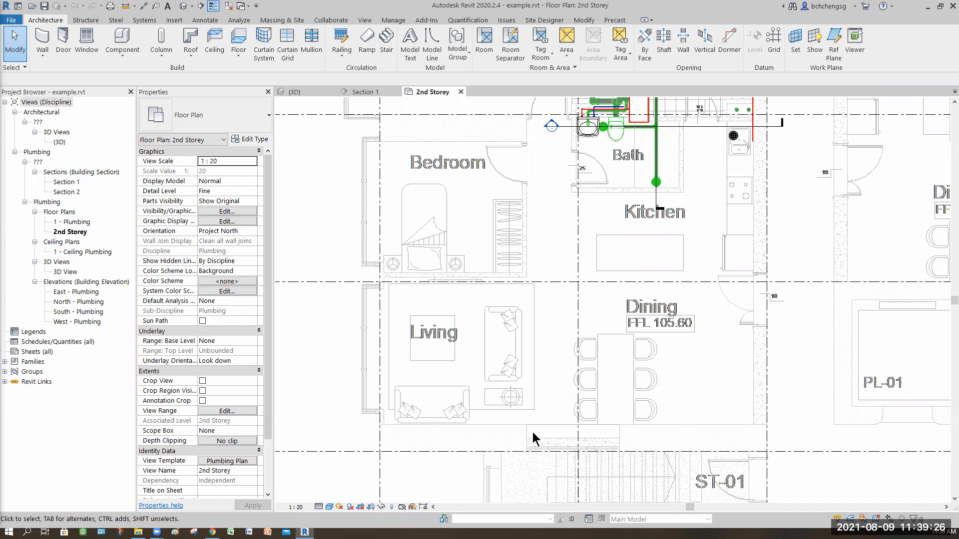
pyautogui.scroll(-2, 542, 353)
pyautogui.scroll(2, 414, 240)
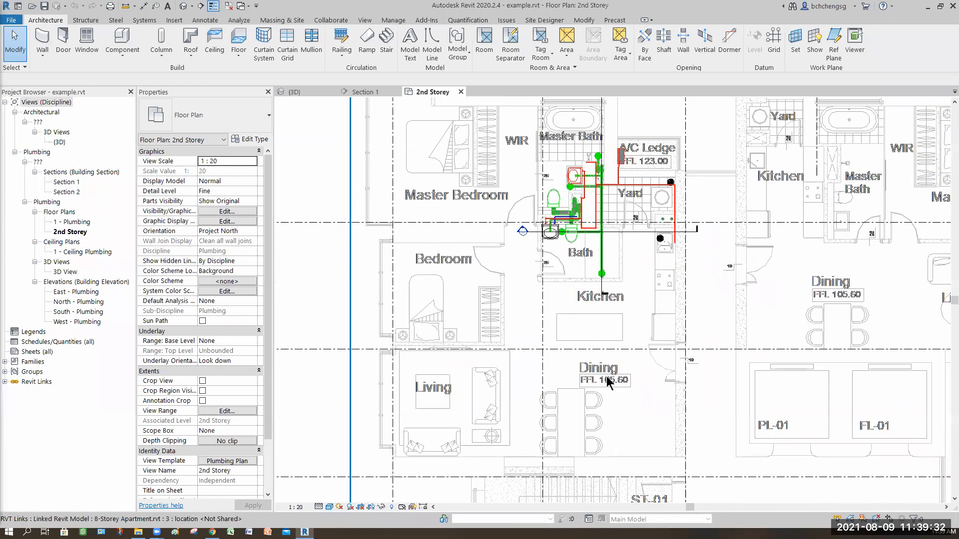
pyautogui.scroll(-1, 584, 337)
pyautogui.moveTo(681, 492); pyautogui.dragTo(611, 374, button='middle')
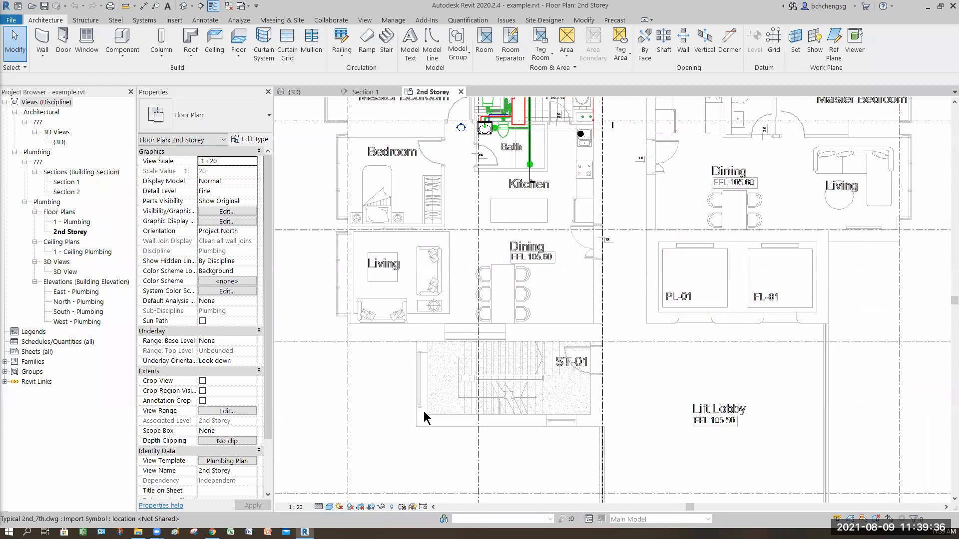
pyautogui.moveTo(558, 422); pyautogui.dragTo(561, 463, button='middle')
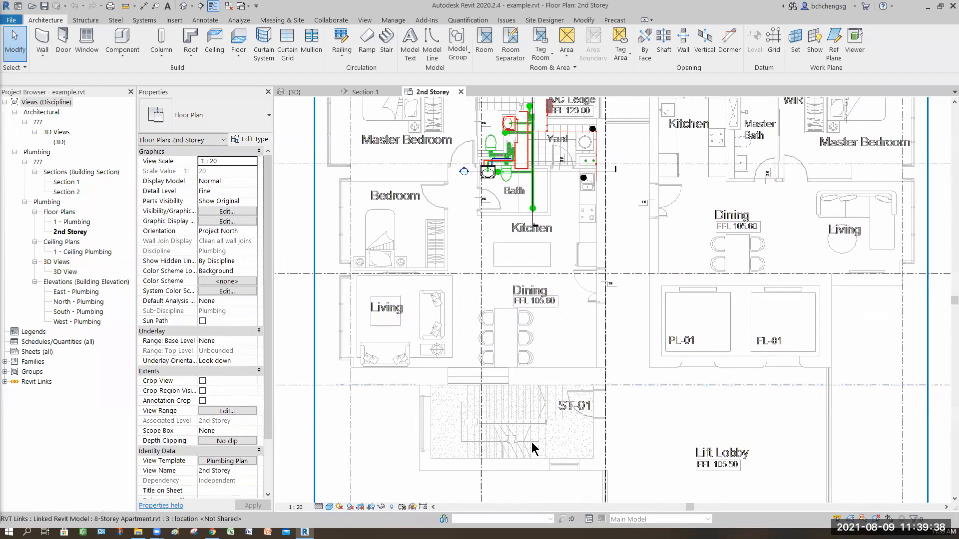
pyautogui.moveTo(519, 187); pyautogui.dragTo(510, 257, button='middle')
pyautogui.click(518, 212)
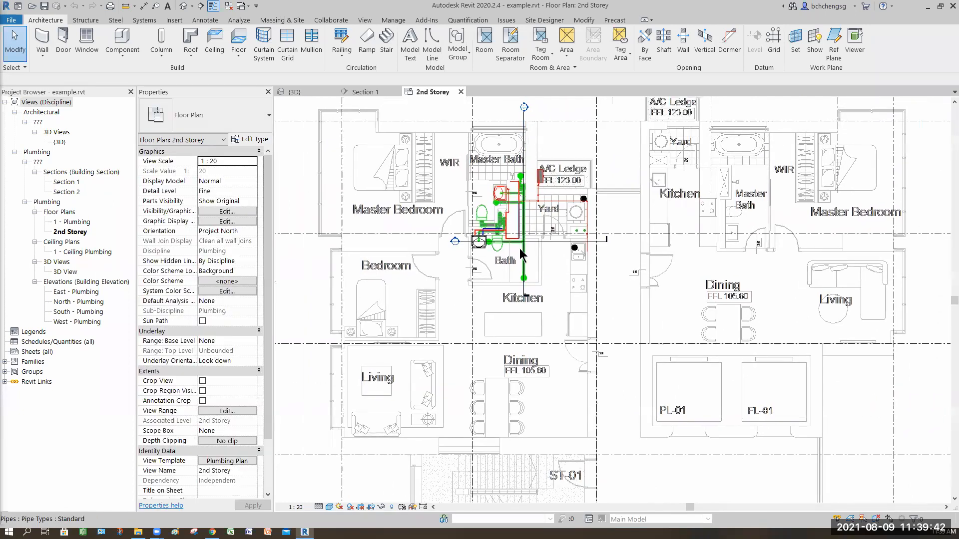
# Examine the pipe runs from the floor drains, wash basins and toilets along the concrete wall between the bathrooms and Yard
pyautogui.scroll(3, 518, 214)
pyautogui.scroll(1, 574, 348)
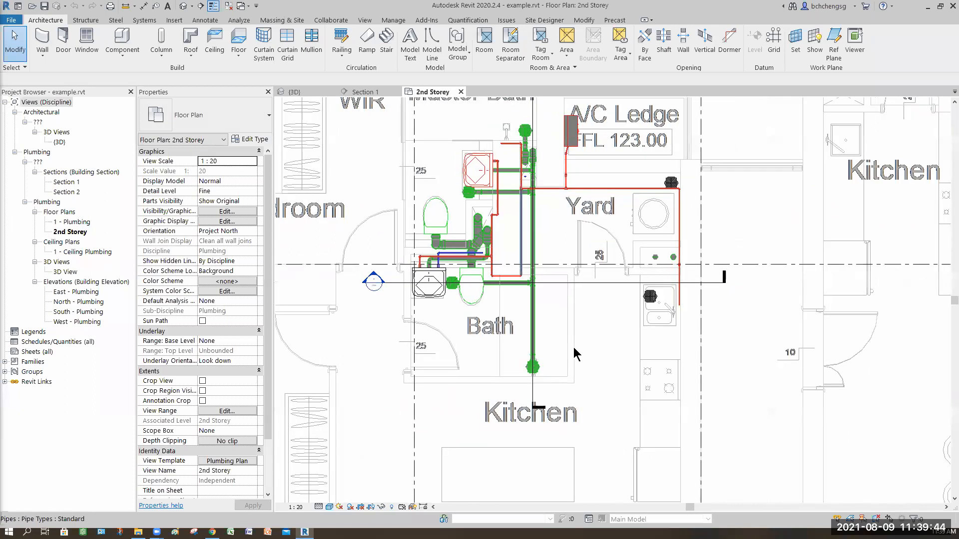
pyautogui.scroll(1, 573, 349)
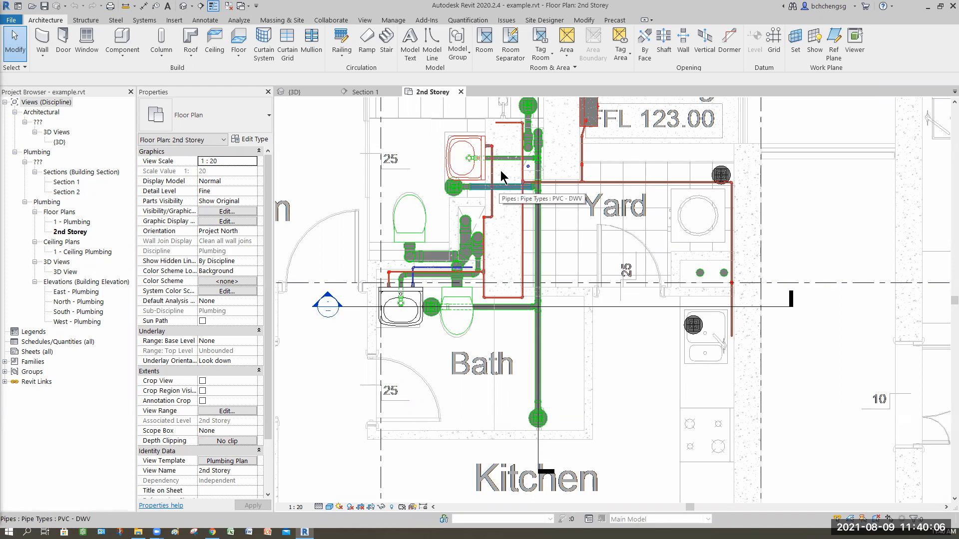
pyautogui.scroll(5, 506, 212)
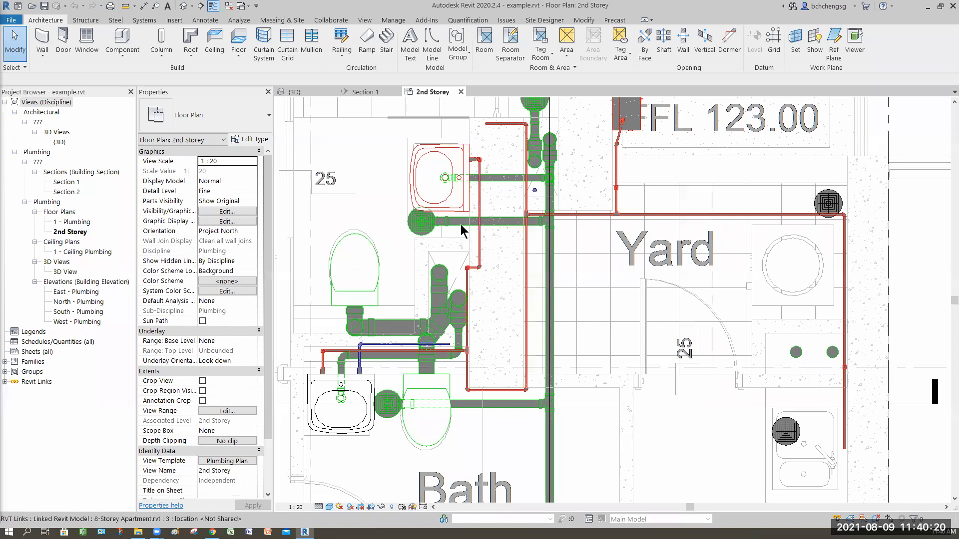
pyautogui.scroll(1, 452, 234)
pyautogui.scroll(1, 452, 187)
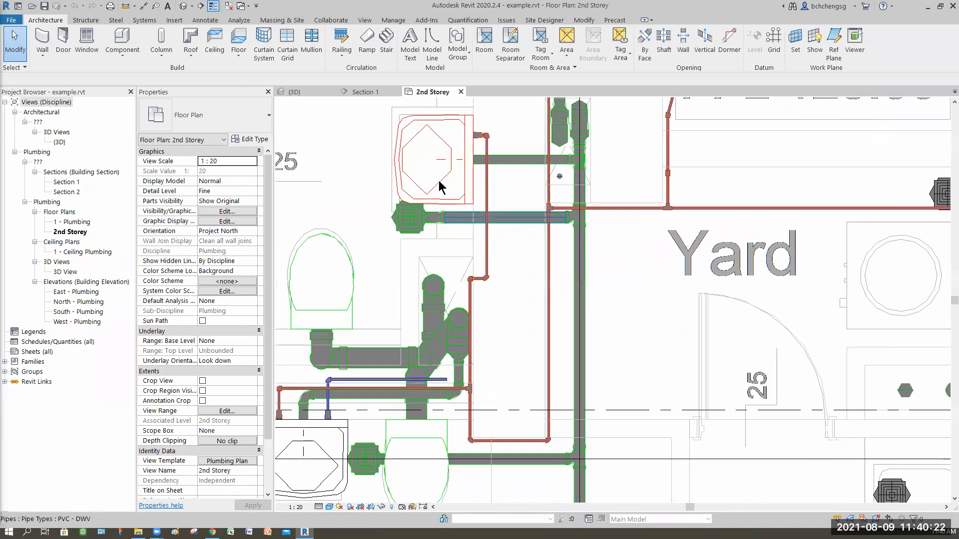
pyautogui.scroll(1, 435, 250)
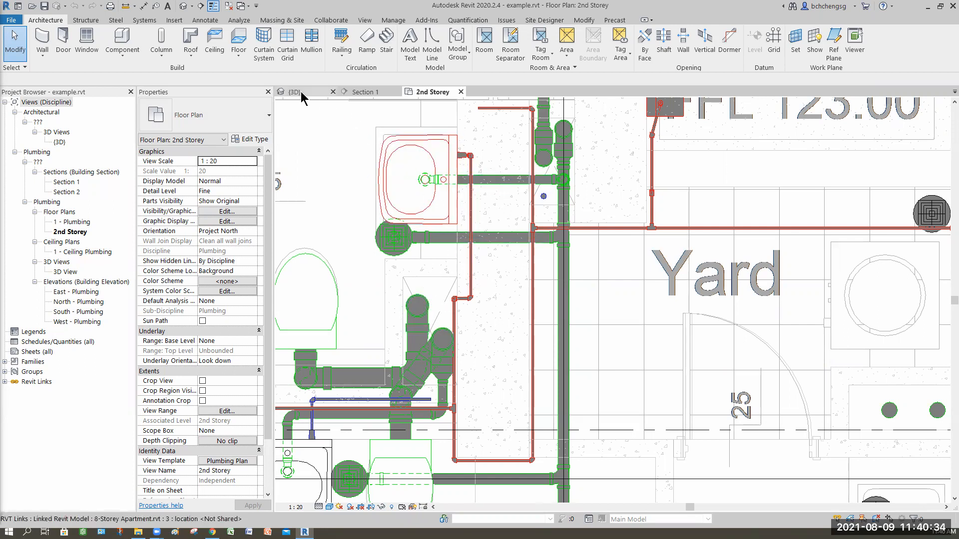
# Examine the wash basins, toilets, floor drains and vertical pipe stacks on the 2nd Storey in the {3D} view
pyautogui.hotkey('ctrl', 'Tab')
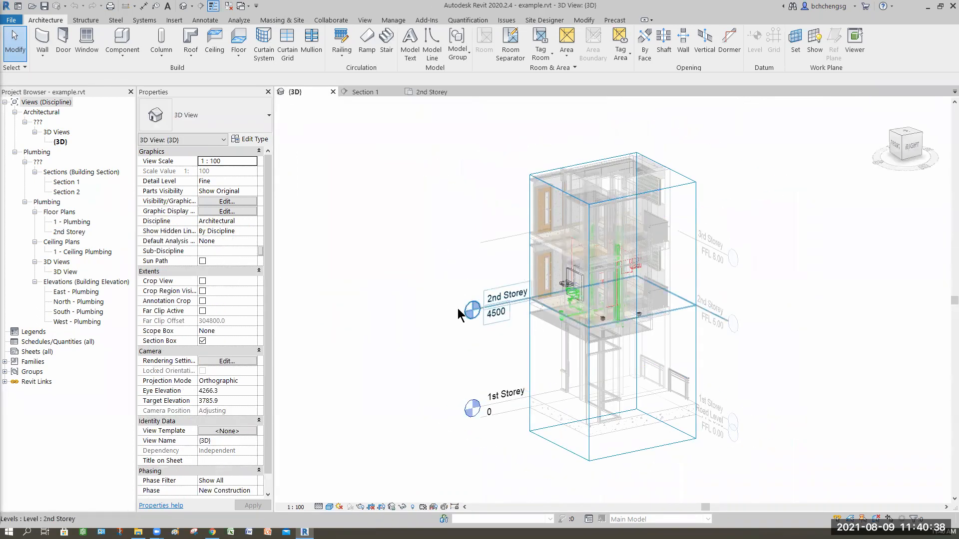
pyautogui.keyDown('shift'); pyautogui.moveTo(494, 332); pyautogui.dragTo(600, 331, button='middle'); pyautogui.keyUp('shift')
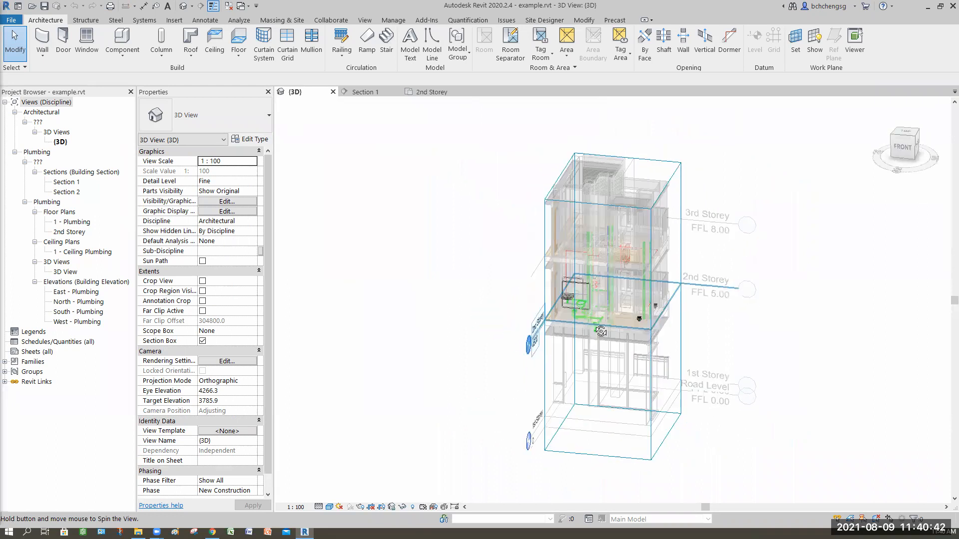
pyautogui.scroll(5, 647, 333)
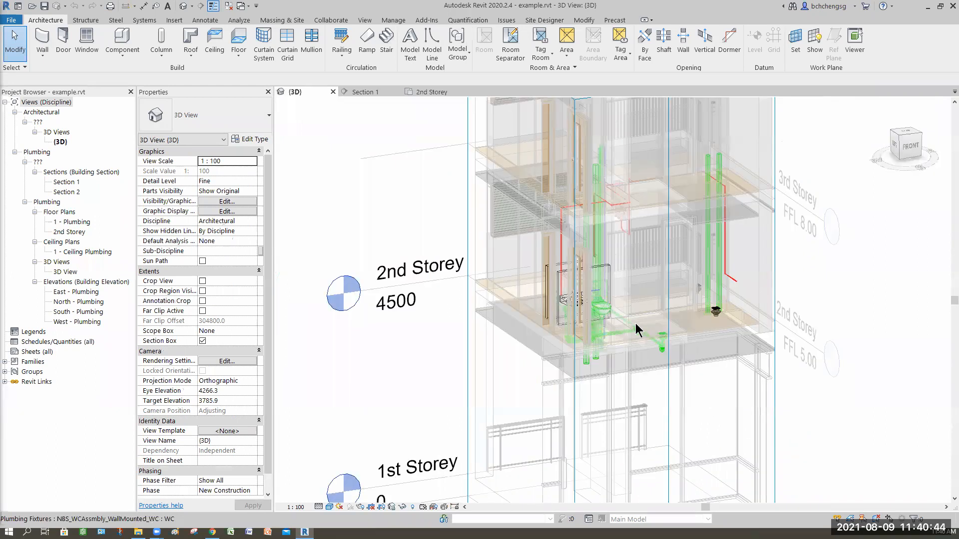
pyautogui.scroll(2, 636, 324)
pyautogui.keyDown('shift'); pyautogui.moveTo(631, 324); pyautogui.dragTo(692, 305, button='middle'); pyautogui.keyUp('shift')
pyautogui.keyDown('shift'); pyautogui.moveTo(796, 292); pyautogui.dragTo(905, 191, button='middle'); pyautogui.keyUp('shift')
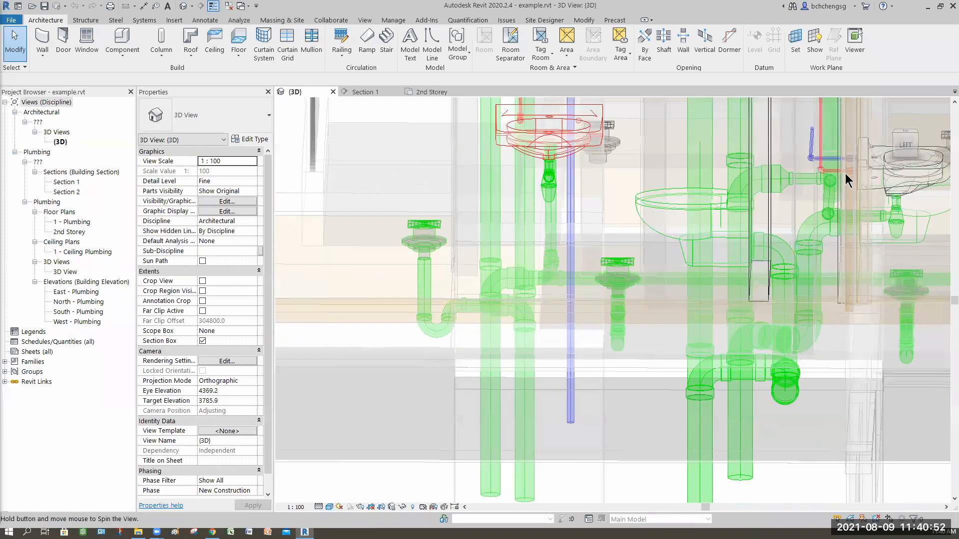
pyautogui.keyDown('shift'); pyautogui.moveTo(813, 161); pyautogui.dragTo(740, 198, button='middle'); pyautogui.keyUp('shift')
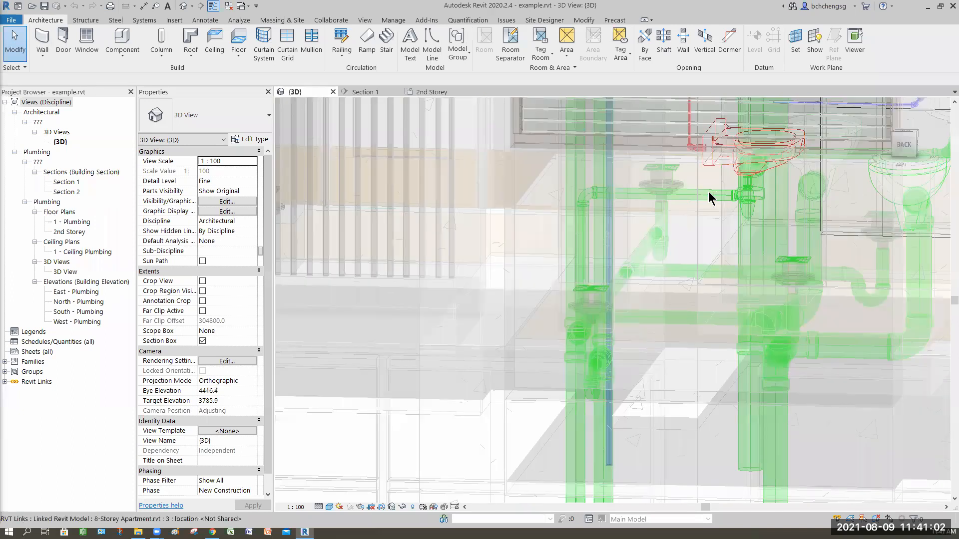
pyautogui.keyDown('shift'); pyautogui.moveTo(720, 184); pyautogui.dragTo(658, 318, button='middle'); pyautogui.keyUp('shift')
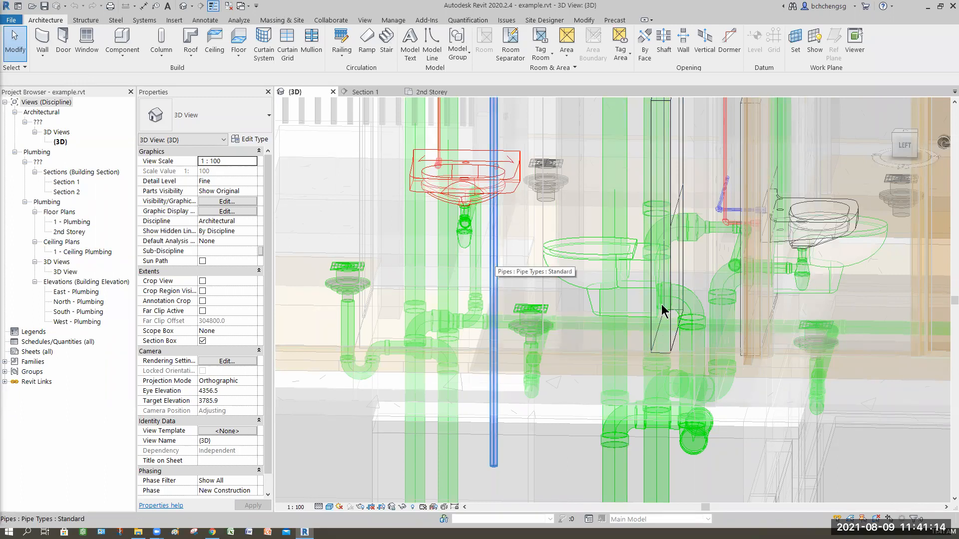
pyautogui.keyDown('shift'); pyautogui.moveTo(690, 356); pyautogui.dragTo(466, 196, button='middle'); pyautogui.keyUp('shift')
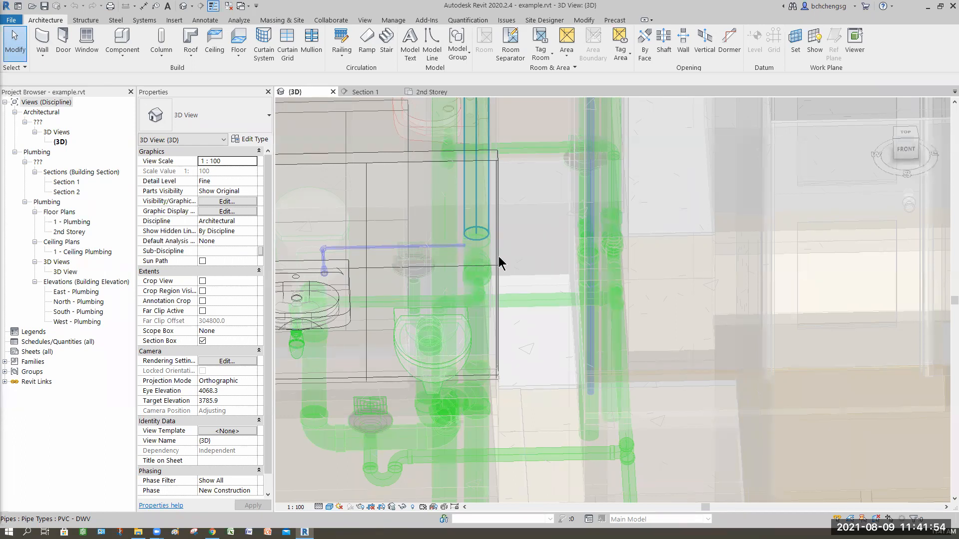
pyautogui.keyDown('shift'); pyautogui.moveTo(502, 301); pyautogui.dragTo(535, 345, button='middle'); pyautogui.keyUp('shift')
pyautogui.scroll(-5, 584, 358)
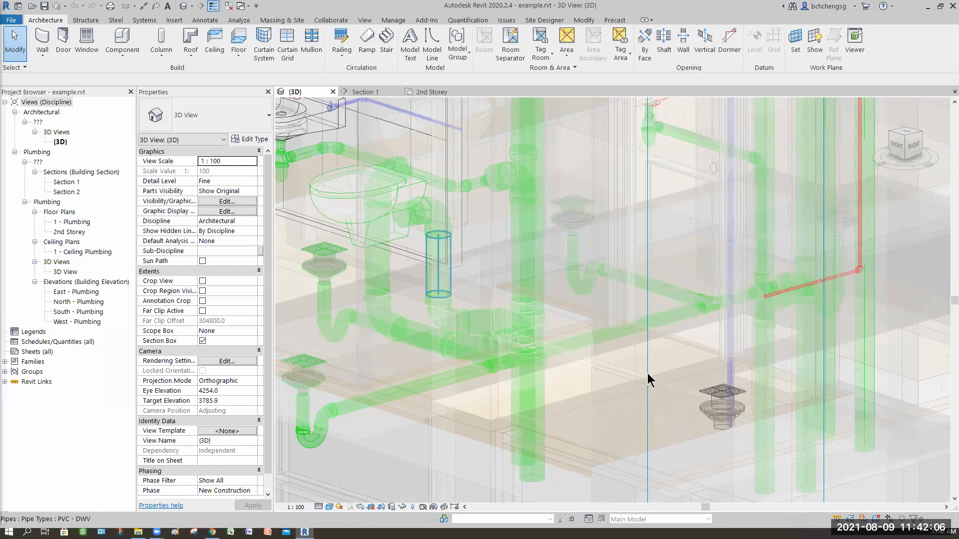
pyautogui.scroll(-3, 571, 375)
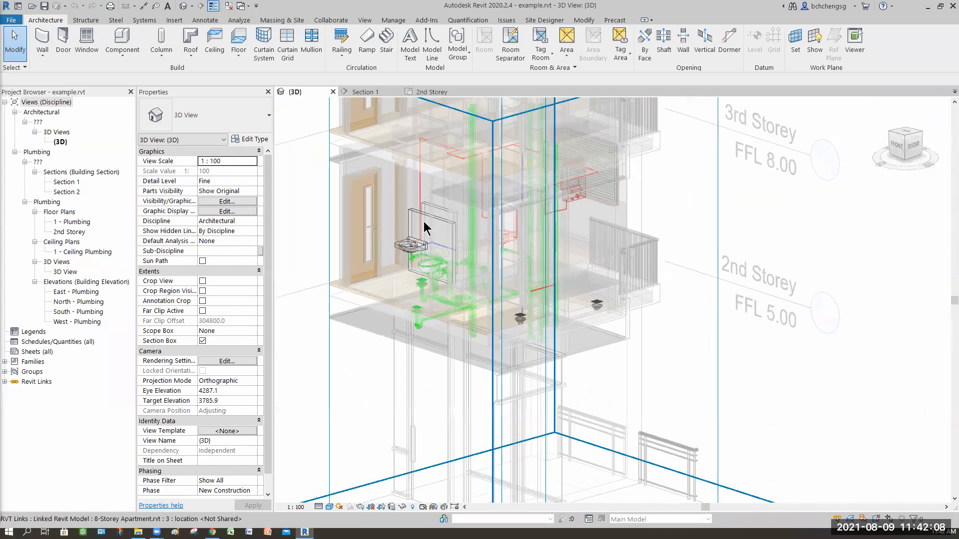
# Hide the linked 8-Storey Apartment.rvt model in the {3D} view
pyautogui.press('v')
pyautogui.press('g')
pyautogui.click(450, 124)
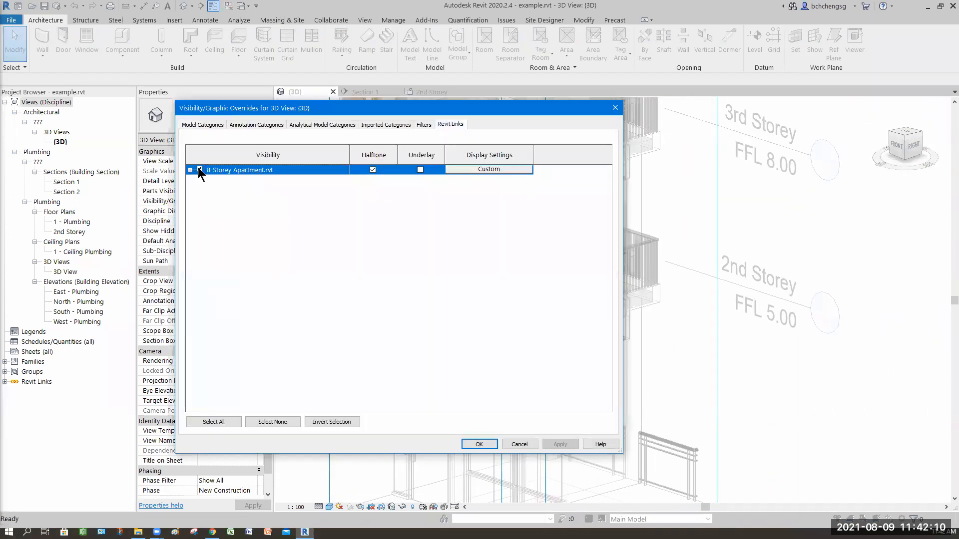
pyautogui.click(479, 444)
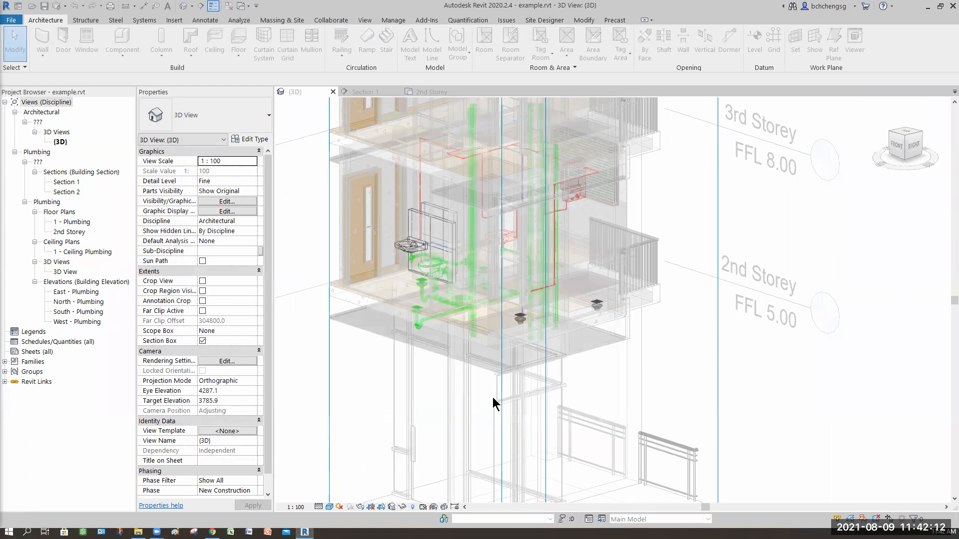
# Examine how the floor drain traps, basin and toilet pipes join the sloping branch pipe and the vertical stacks
pyautogui.moveTo(536, 434); pyautogui.dragTo(424, 260, button='middle')
pyautogui.scroll(6, 529, 413)
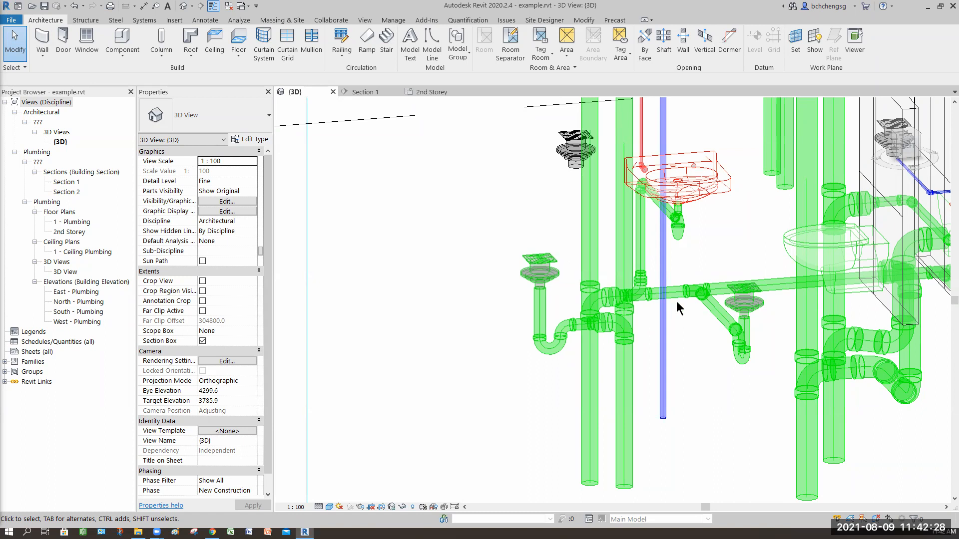
pyautogui.keyDown('shift'); pyautogui.moveTo(676, 294); pyautogui.dragTo(605, 367, button='middle'); pyautogui.keyUp('shift')
pyautogui.keyDown('shift'); pyautogui.moveTo(774, 427); pyautogui.dragTo(517, 367, button='middle'); pyautogui.keyUp('shift')
pyautogui.keyDown('shift'); pyautogui.moveTo(414, 404); pyautogui.dragTo(633, 405, button='middle'); pyautogui.keyUp('shift')
pyautogui.keyDown('shift'); pyautogui.moveTo(729, 310); pyautogui.dragTo(735, 341, button='middle'); pyautogui.keyUp('shift')
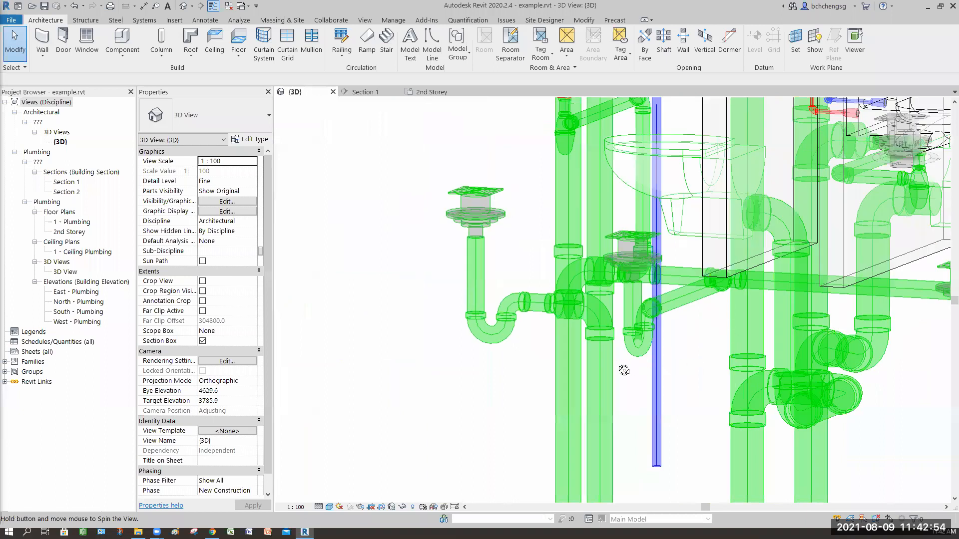
pyautogui.keyDown('shift'); pyautogui.moveTo(556, 385); pyautogui.dragTo(583, 336, button='middle'); pyautogui.keyUp('shift')
pyautogui.keyDown('shift'); pyautogui.moveTo(520, 398); pyautogui.dragTo(448, 405, button='middle'); pyautogui.keyUp('shift')
pyautogui.keyDown('shift'); pyautogui.moveTo(448, 182); pyautogui.dragTo(579, 279, button='middle'); pyautogui.keyUp('shift')
pyautogui.keyDown('shift'); pyautogui.moveTo(605, 336); pyautogui.dragTo(605, 339, button='middle'); pyautogui.keyUp('shift')
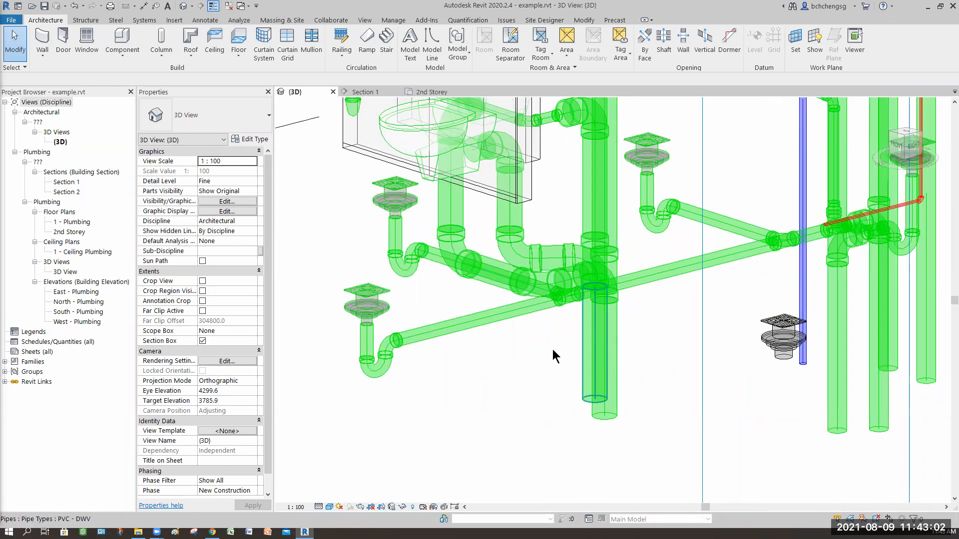
pyautogui.scroll(-1, 530, 347)
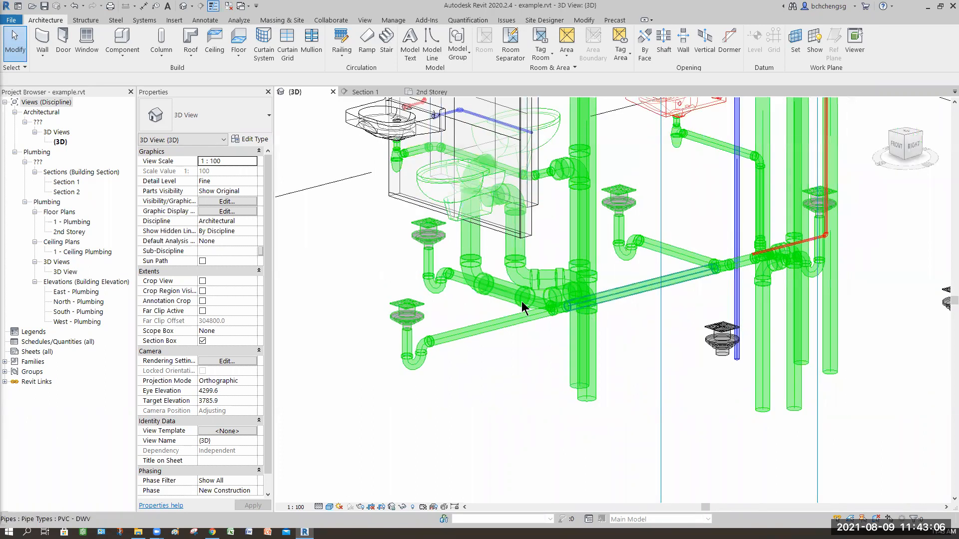
# Inspect the wall-mounted WC in front of the wall panel by selecting it, and clear the selection
pyautogui.keyDown('shift'); pyautogui.moveTo(513, 408); pyautogui.dragTo(447, 176, button='middle'); pyautogui.keyUp('shift')
pyautogui.keyDown('shift'); pyautogui.moveTo(487, 203); pyautogui.dragTo(475, 205, button='middle'); pyautogui.keyUp('shift')
pyautogui.click(475, 201)
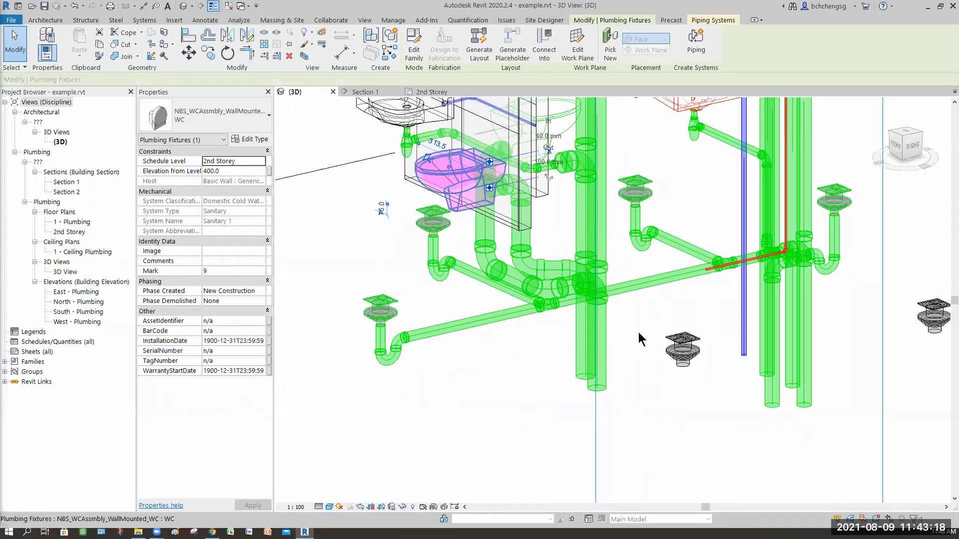
pyautogui.click(644, 392)
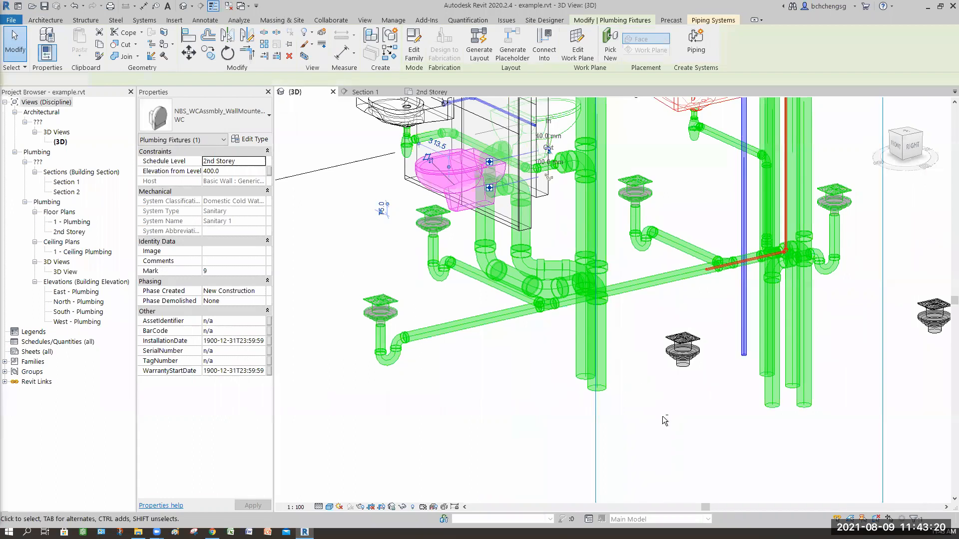
# Examine the pipework from the back and left sides, following the floor drain, basin and toilet branches to the two pairs of stacks
pyautogui.keyDown('shift'); pyautogui.moveTo(567, 409); pyautogui.dragTo(748, 345, button='middle'); pyautogui.keyUp('shift')
pyautogui.keyDown('shift'); pyautogui.moveTo(604, 365); pyautogui.dragTo(660, 362, button='middle'); pyautogui.keyUp('shift')
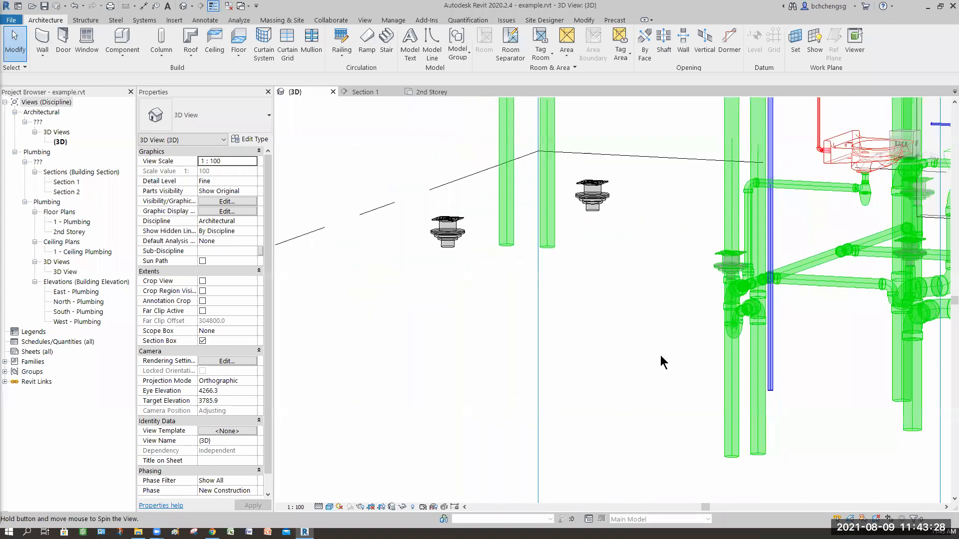
pyautogui.keyDown('shift'); pyautogui.moveTo(644, 246); pyautogui.dragTo(692, 265, button='middle'); pyautogui.keyUp('shift')
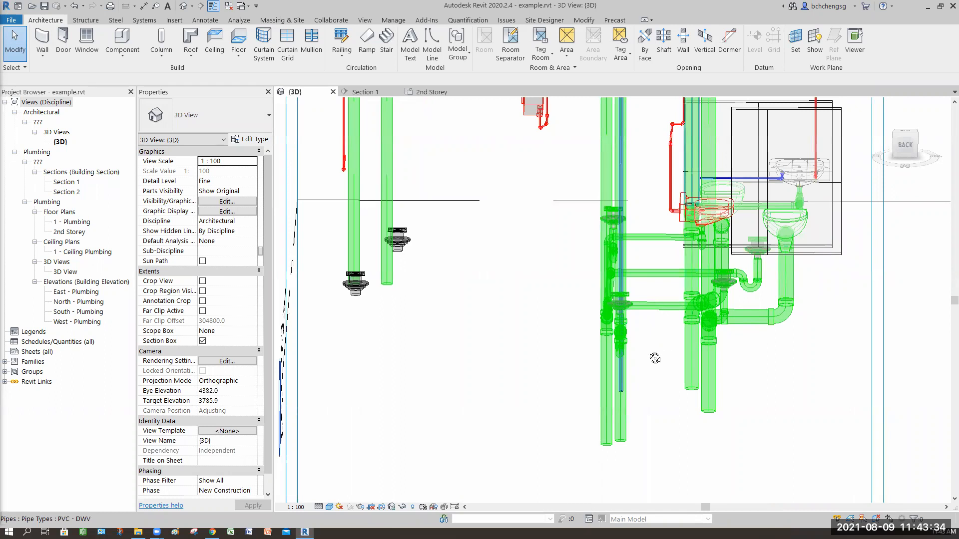
pyautogui.keyDown('shift'); pyautogui.moveTo(654, 358); pyautogui.dragTo(606, 365, button='middle'); pyautogui.keyUp('shift')
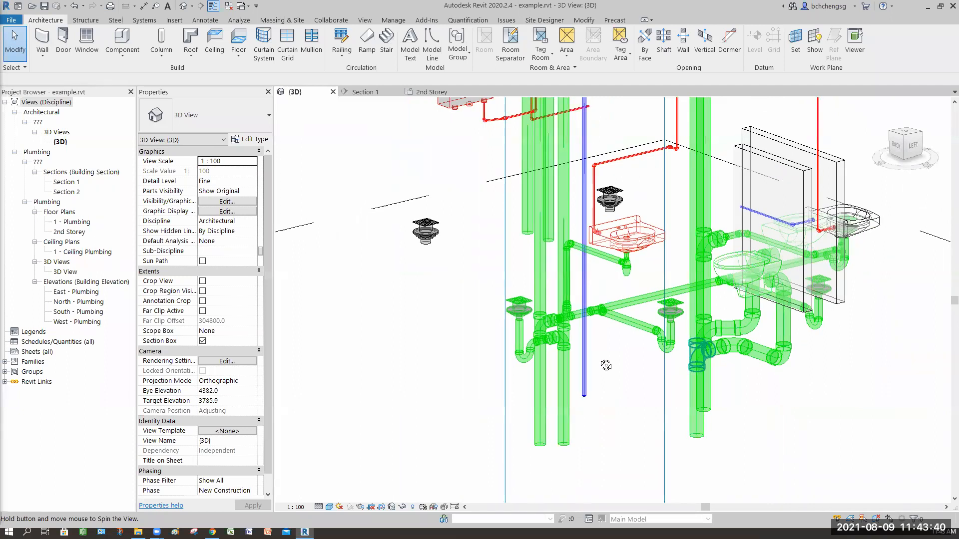
pyautogui.keyDown('shift'); pyautogui.moveTo(664, 374); pyautogui.dragTo(698, 366, button='middle'); pyautogui.keyUp('shift')
pyautogui.keyDown('shift'); pyautogui.moveTo(698, 277); pyautogui.dragTo(698, 277, button='middle'); pyautogui.keyUp('shift')
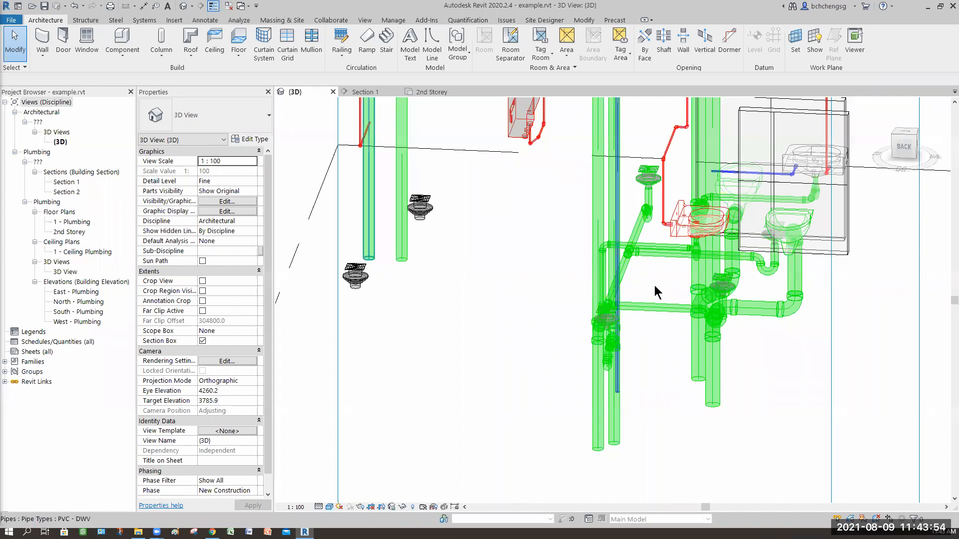
pyautogui.keyDown('shift'); pyautogui.moveTo(675, 341); pyautogui.dragTo(687, 400, button='middle'); pyautogui.keyUp('shift')
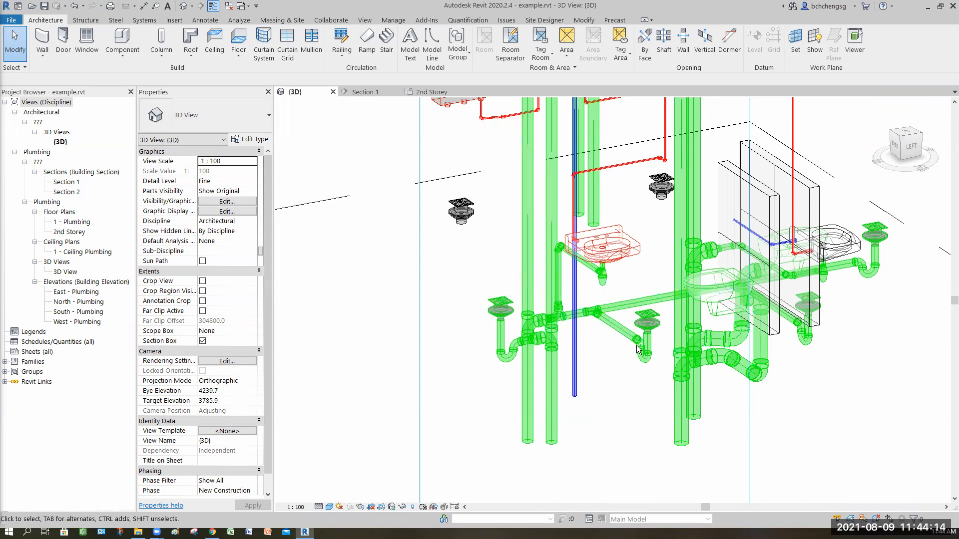
pyautogui.keyDown('shift'); pyautogui.moveTo(456, 347); pyautogui.dragTo(524, 372, button='middle'); pyautogui.keyUp('shift')
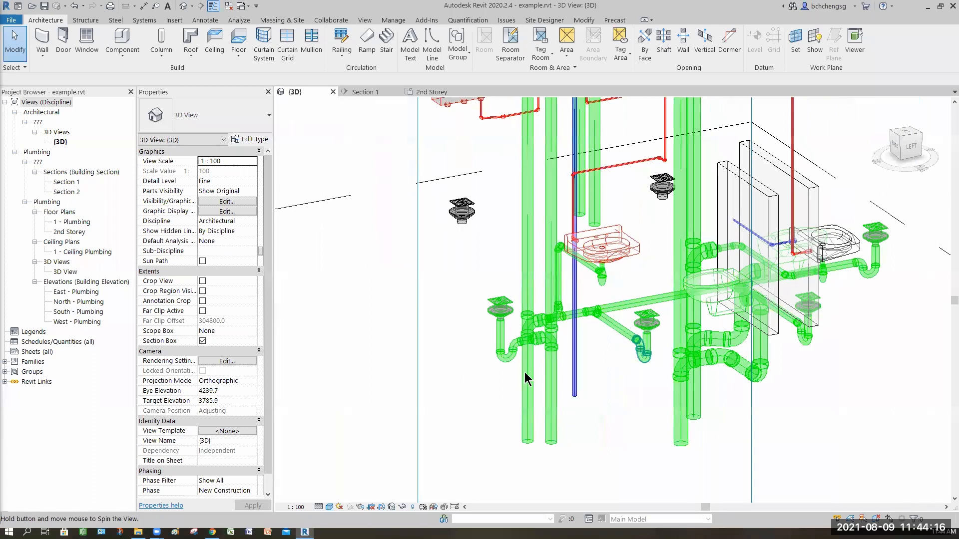
pyautogui.keyDown('shift'); pyautogui.moveTo(678, 392); pyautogui.dragTo(601, 375, button='middle'); pyautogui.keyUp('shift')
pyautogui.keyDown('shift'); pyautogui.moveTo(550, 421); pyautogui.dragTo(386, 409, button='middle'); pyautogui.keyUp('shift')
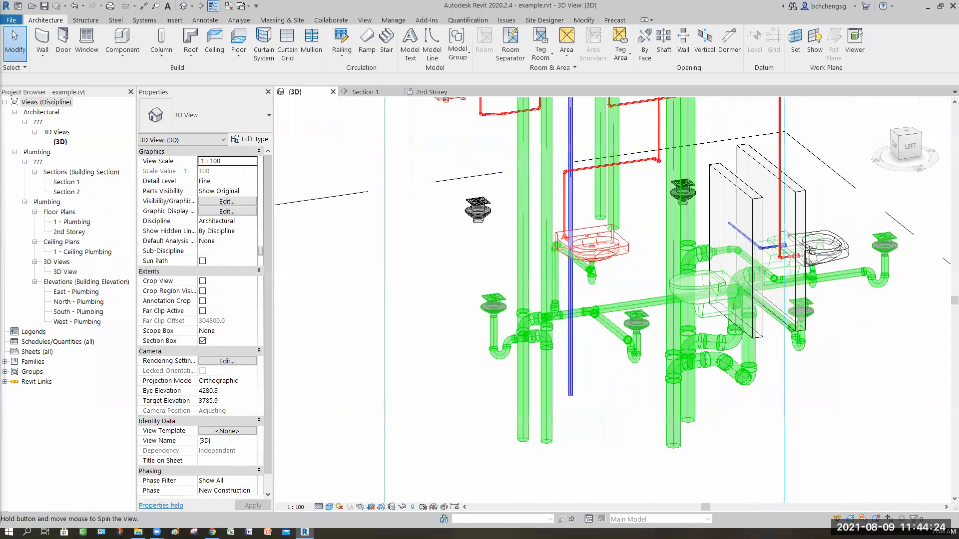